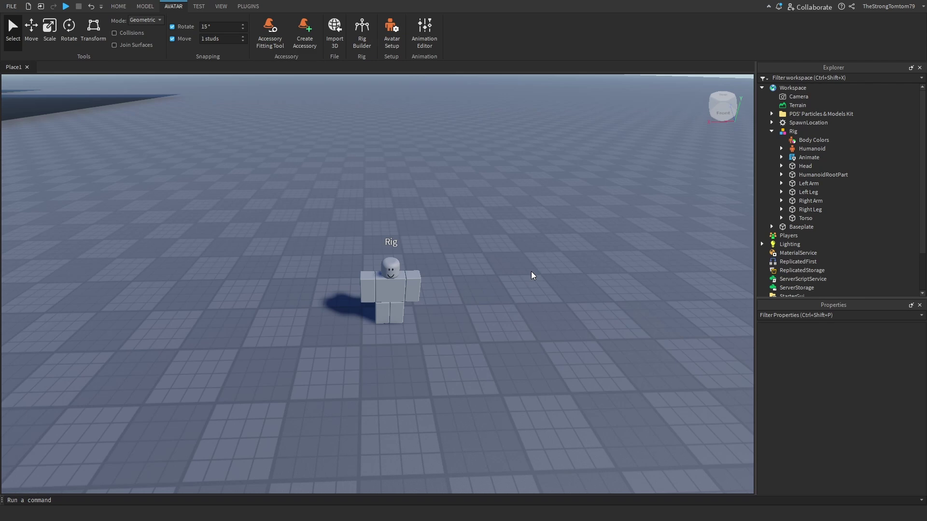
Step: Add a ParticleEmitter to the rig's HumanoidRootPart
scroll(503, 299, "up", 3)
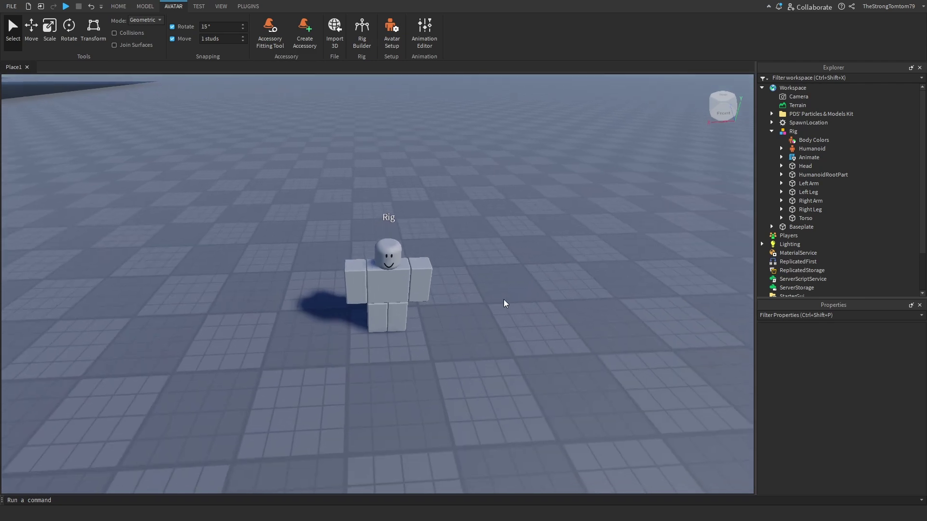
left_click(404, 279)
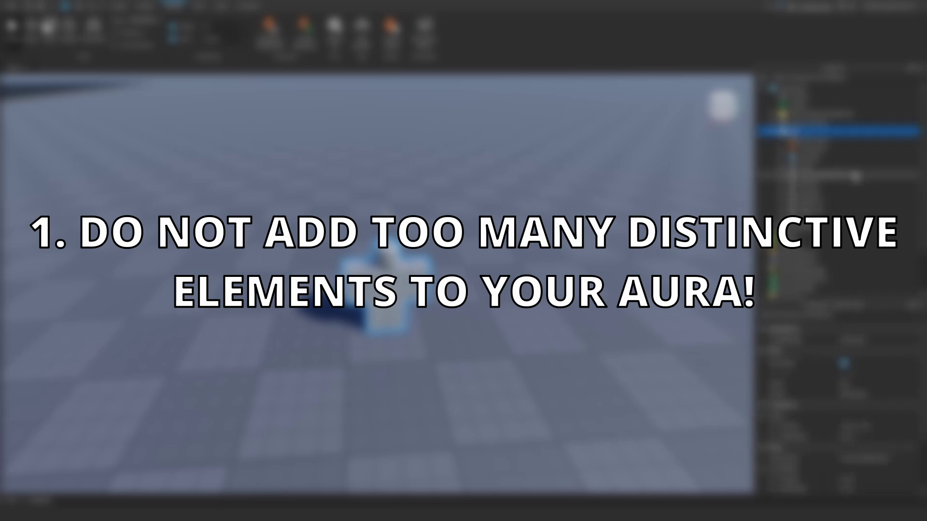
left_click(853, 174)
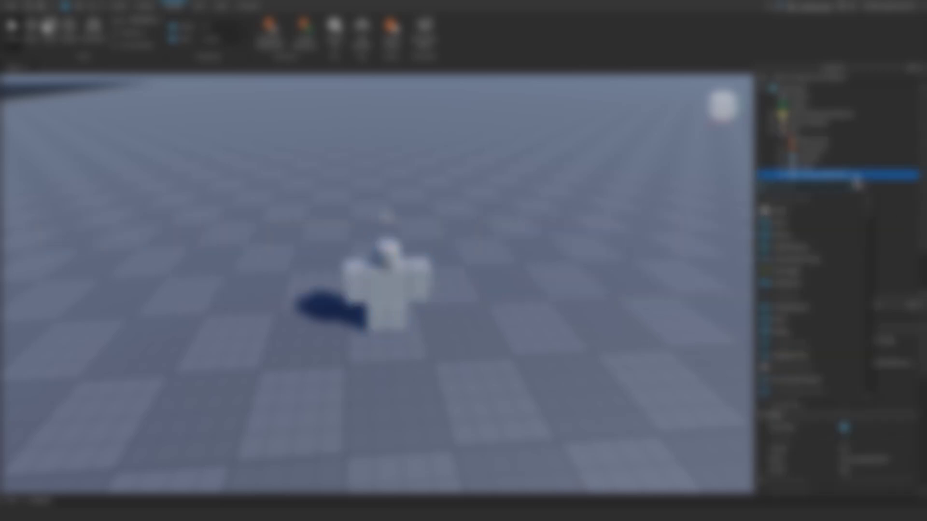
type("part")
left_click(792, 211)
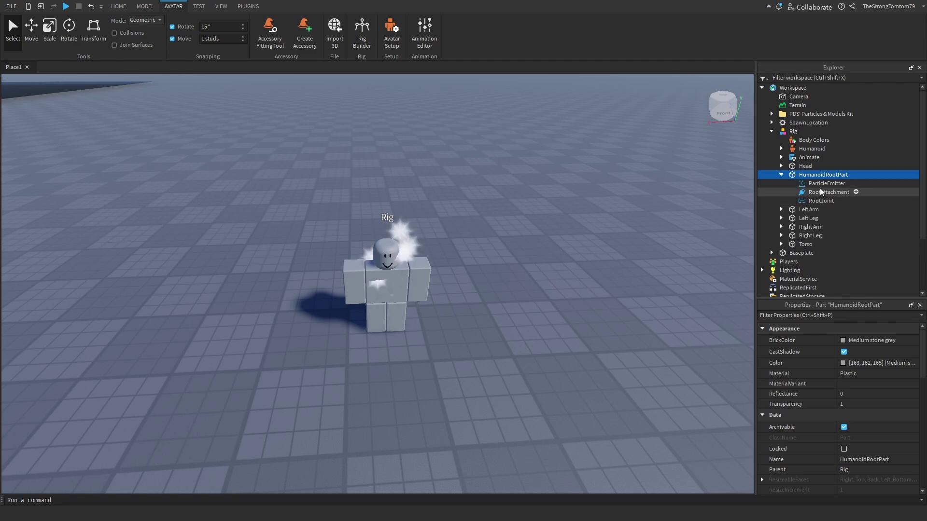
Step: Set the HumanoidRootPart emitter's Lifetime to 2 and its Rate to 50
scroll(594, 240, "down", 3)
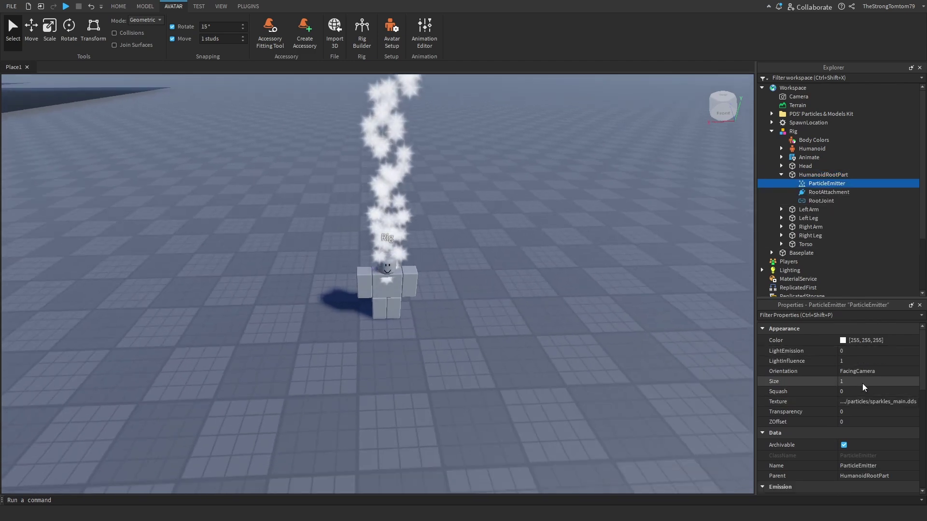
right_click_drag(683, 332, 682, 328)
key("w")
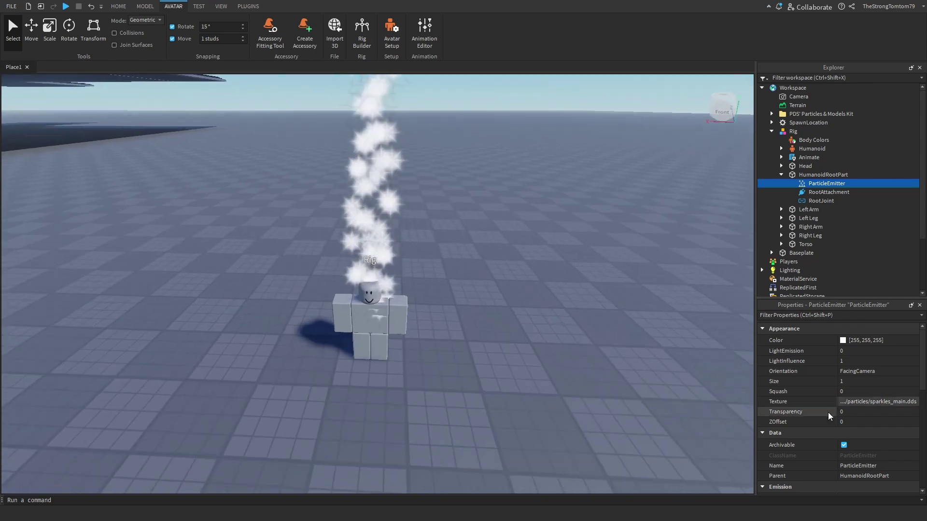
scroll(847, 420, "down", 3)
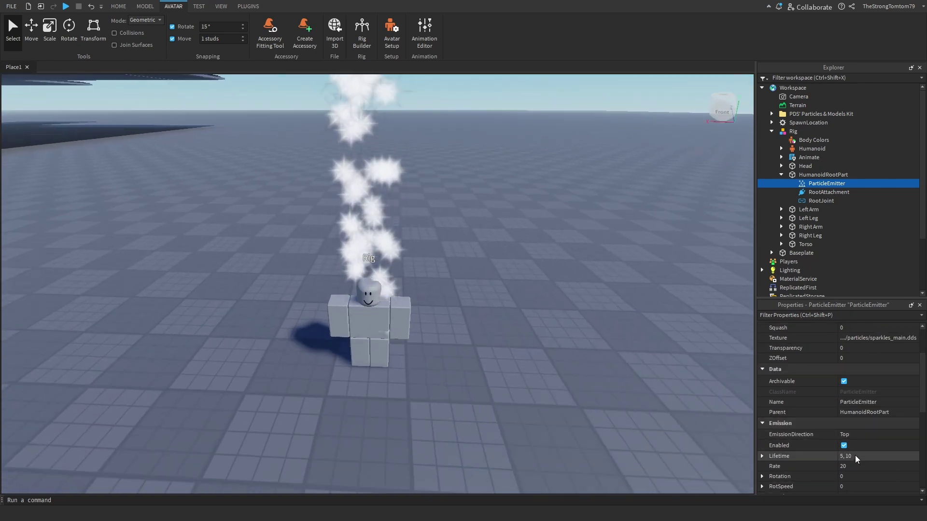
left_click(853, 468)
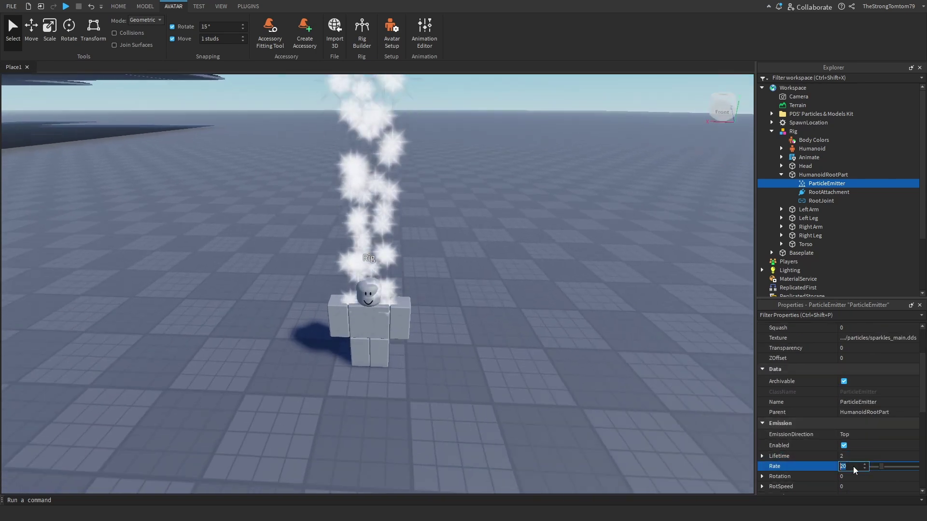
Step: Set the emitter's SpreadAngle to 30, 30
scroll(890, 461, "down", 3)
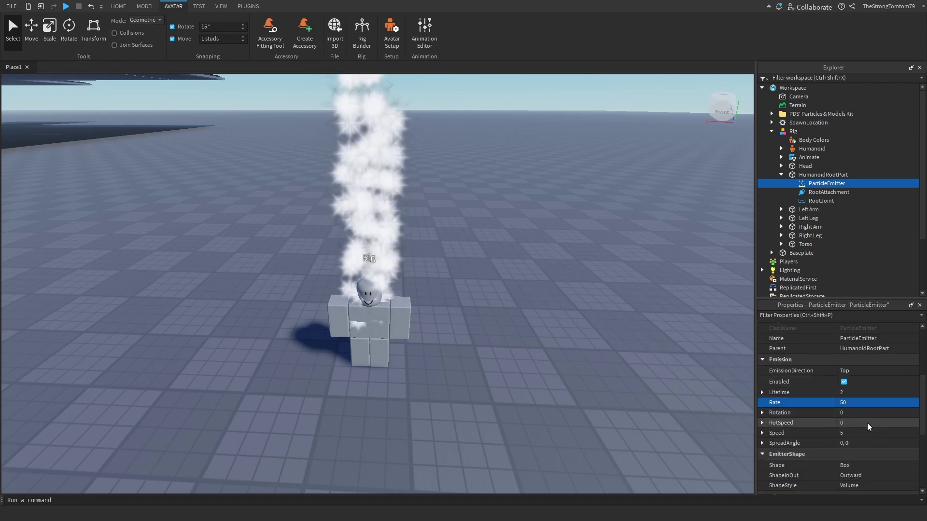
left_click(852, 441)
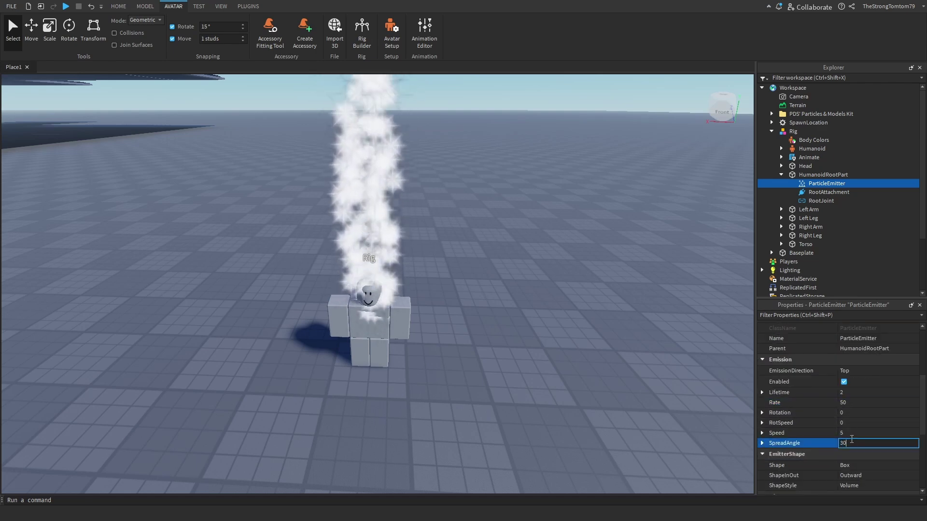
right_click_drag(551, 318, 548, 313)
scroll(548, 313, "down", 2)
scroll(548, 316, "up", 2)
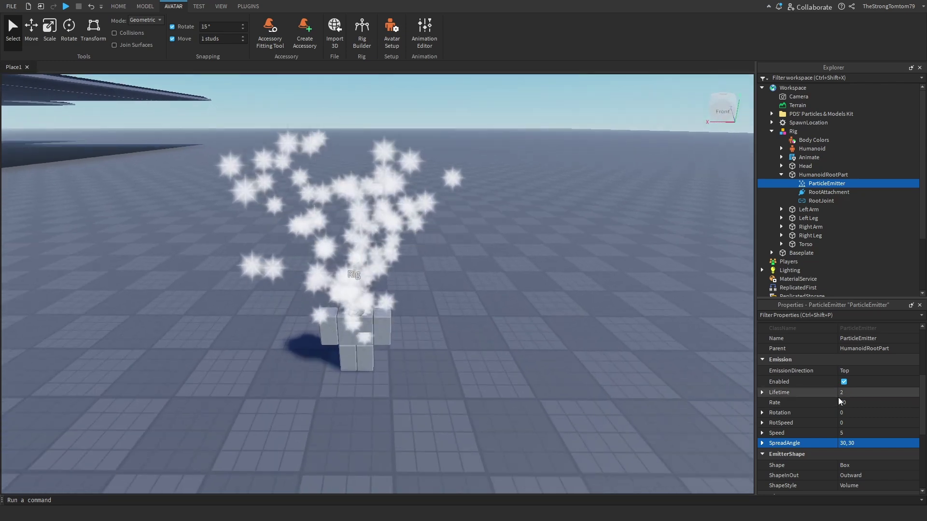
Step: Recolor the emitter's particles red
scroll(845, 386, "up", 6)
left_click(842, 341)
left_click(842, 341)
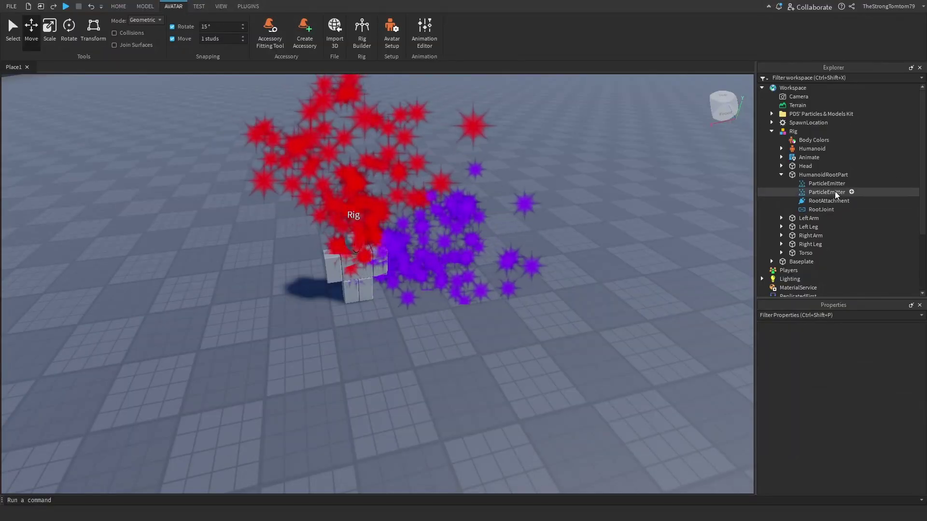
Step: Duplicate the purple ParticleEmitter and set the copy's EmissionDirection to Front
left_click(835, 192)
left_click(827, 183)
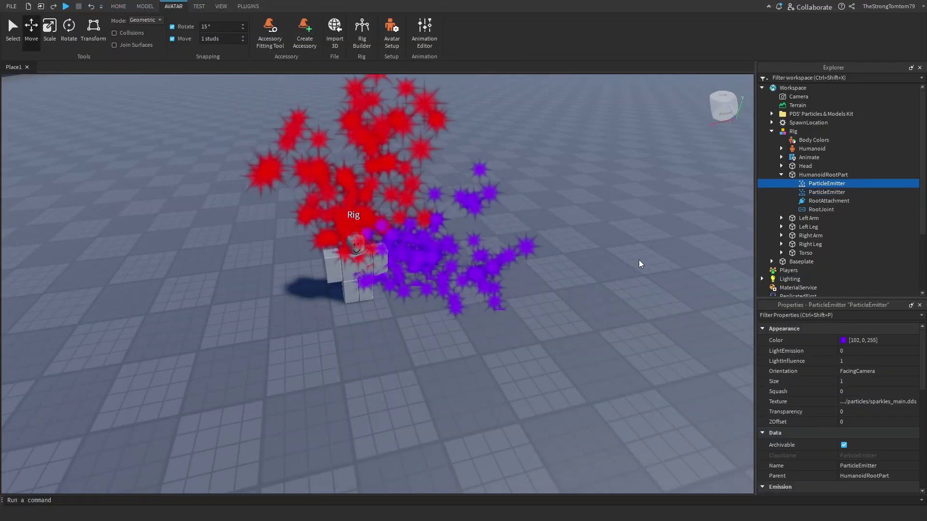
key("ctrl+d")
right_click_drag(624, 268, 573, 279)
scroll(855, 396, "down", 3)
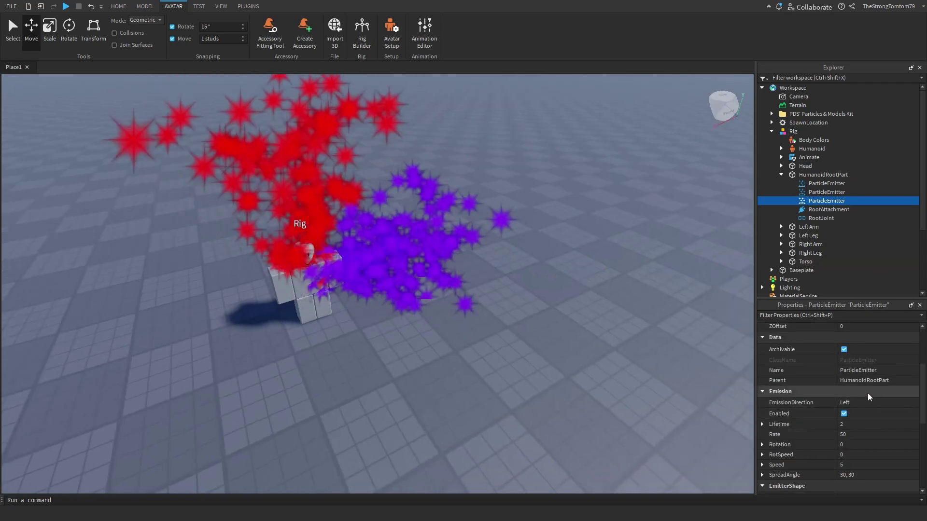
left_click(864, 402)
left_click(866, 403)
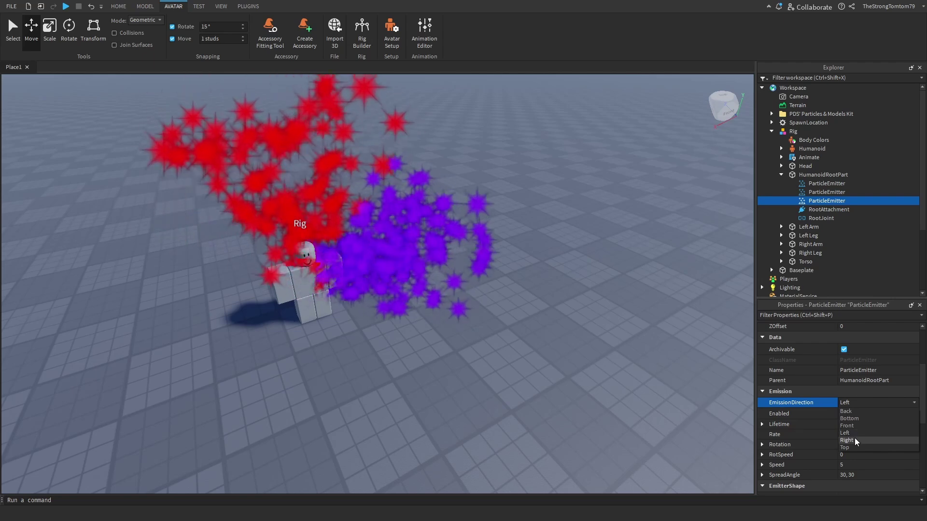
left_click(853, 426)
Step: Recolor the front-facing emitter's particles bright green
scroll(873, 361, "up", 3)
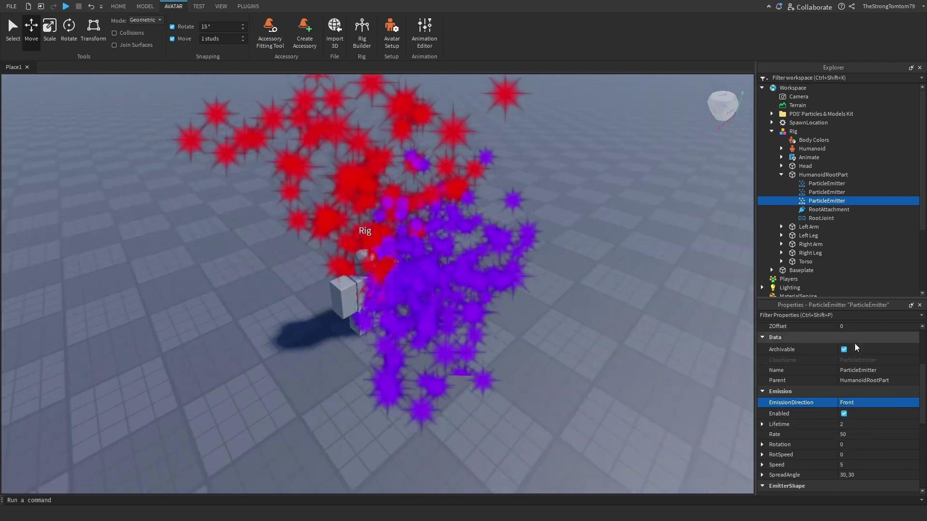
left_click(842, 341)
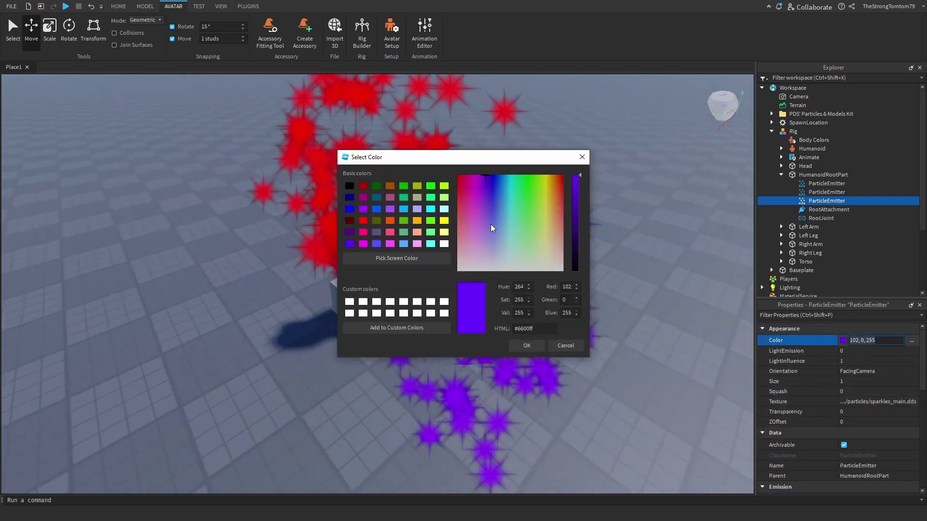
left_click(528, 197)
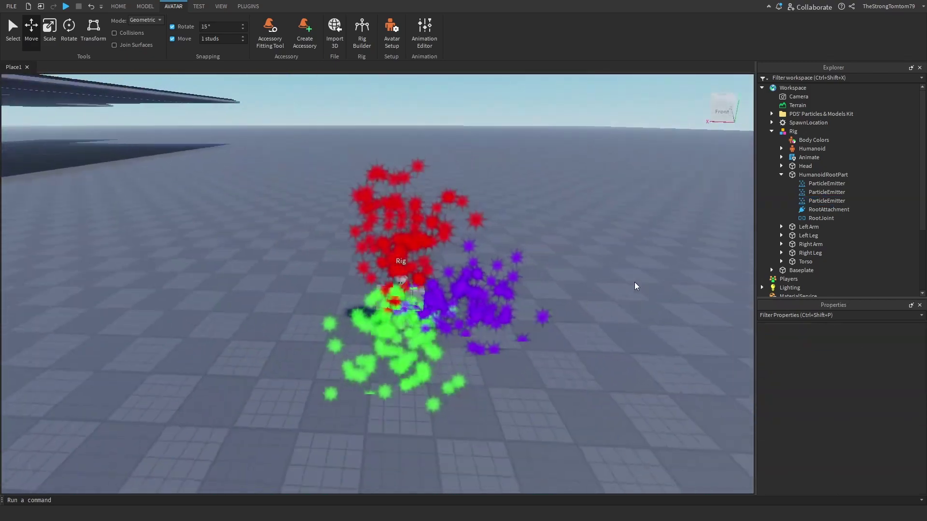
scroll(634, 282, "down", 2)
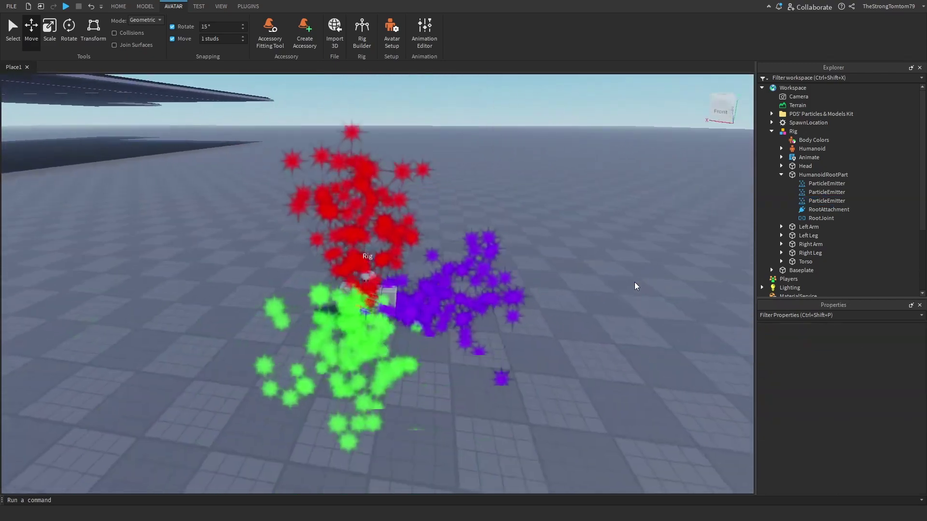
scroll(634, 282, "up", 2)
scroll(634, 282, "down", 2)
scroll(625, 285, "up", 4)
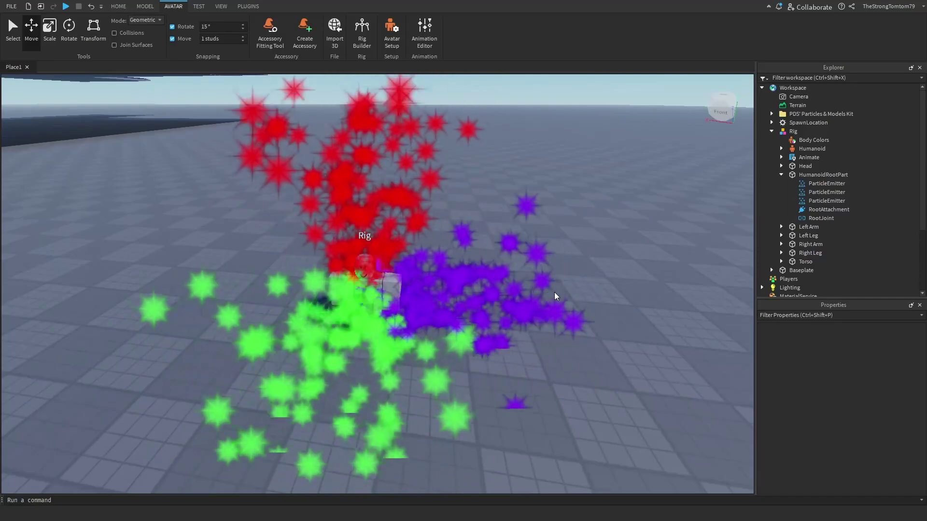
Step: Undo the emitter changes back to before any ParticleEmitter was added to HumanoidRootPart
key("ctrl+z")
key("ctrl+z")
key("ctrl+z")
key("ctrl+z")
key("ctrl+z")
key("ctrl+z")
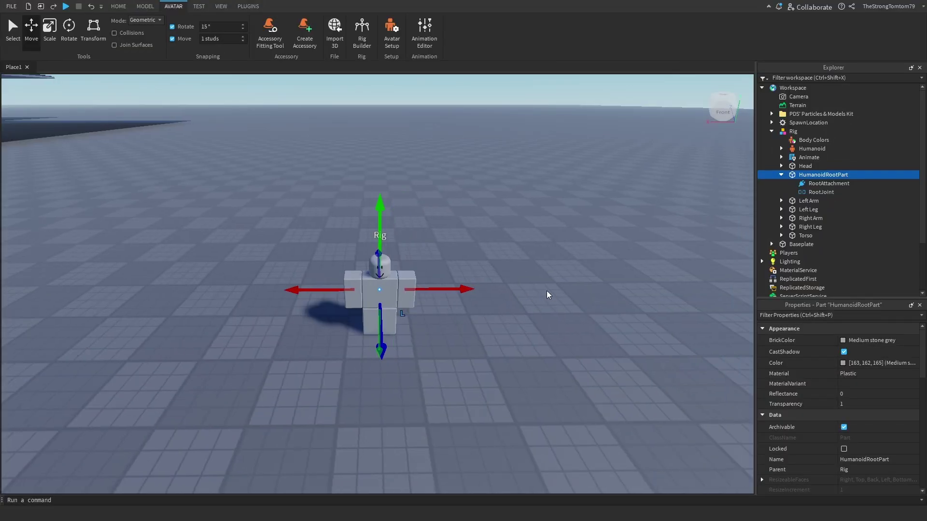
Step: Add an Attachment to HumanoidRootPart and move it above the rig's head to position 0, 4, 0
scroll(498, 306, "up", 1)
right_click_drag(497, 306, 485, 306)
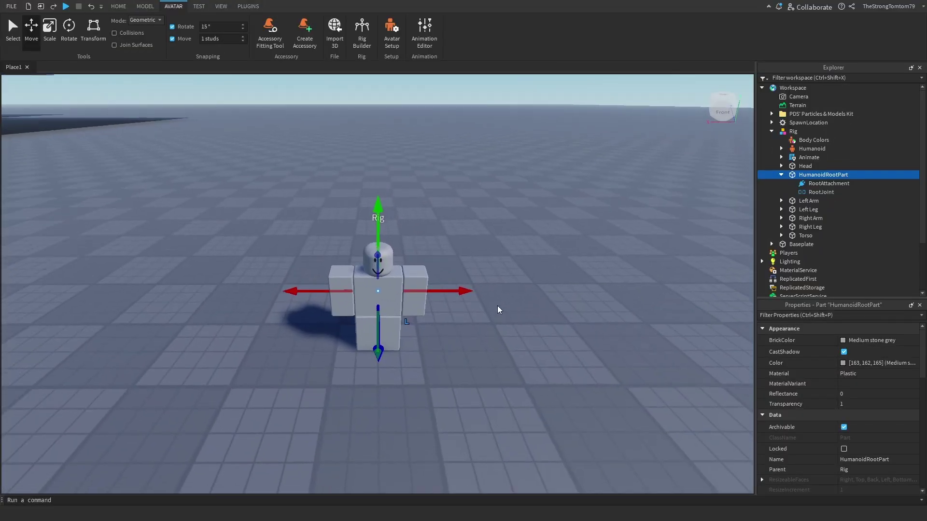
key("w")
key("s")
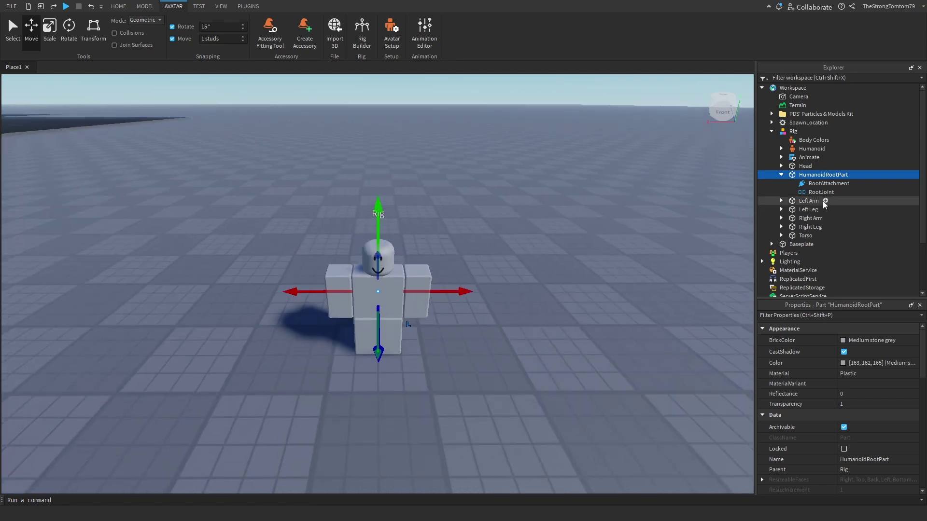
left_click(854, 177)
left_click(812, 206)
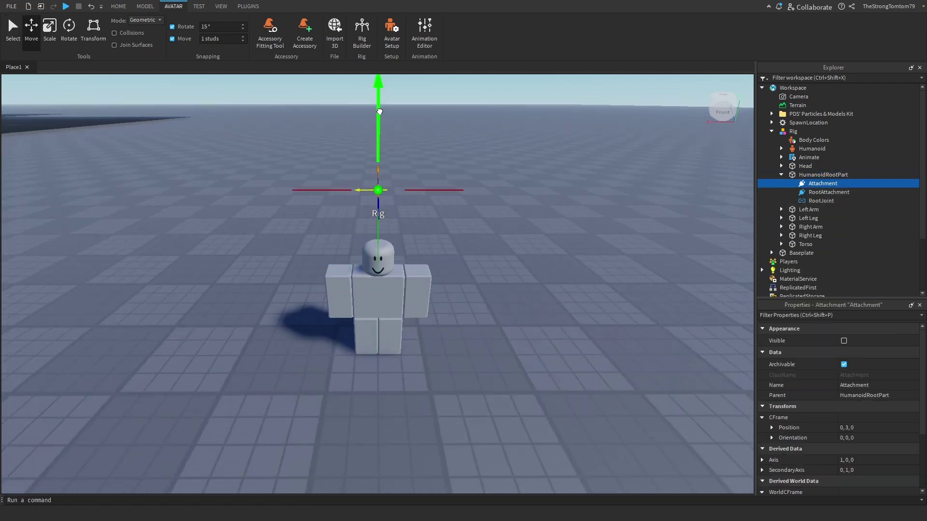
right_click_drag(533, 268, 531, 266)
left_click(520, 263)
key("s")
key("w")
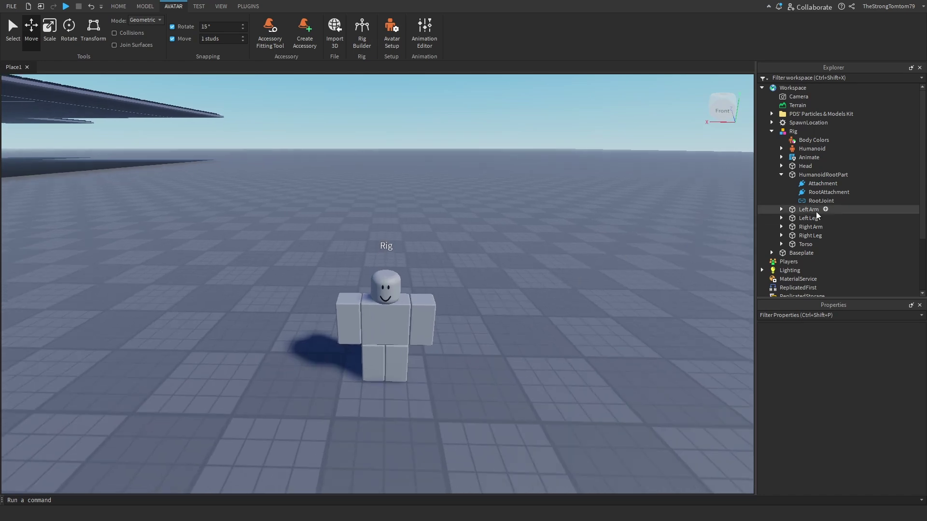
Step: Add a ParticleEmitter inside the new Attachment and select it
left_click(854, 183)
left_click(844, 183)
type("part")
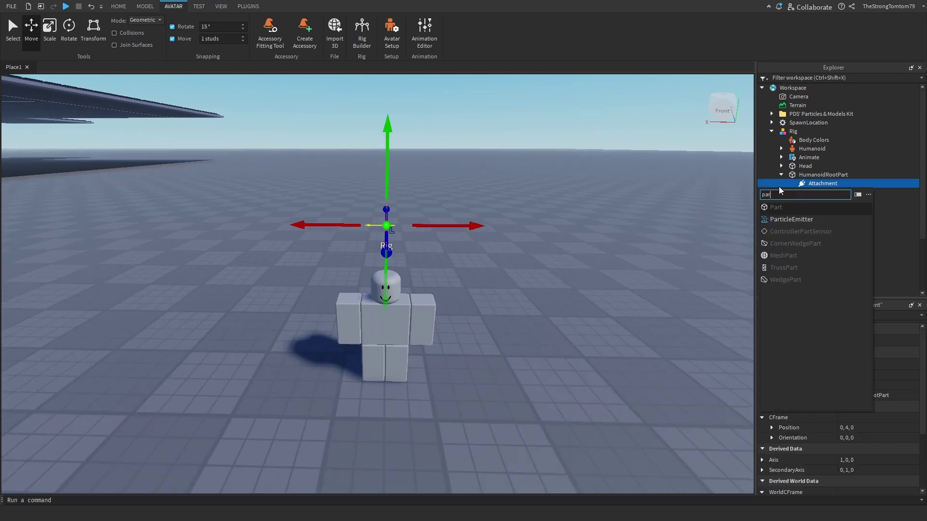
left_click(783, 218)
left_click(824, 194)
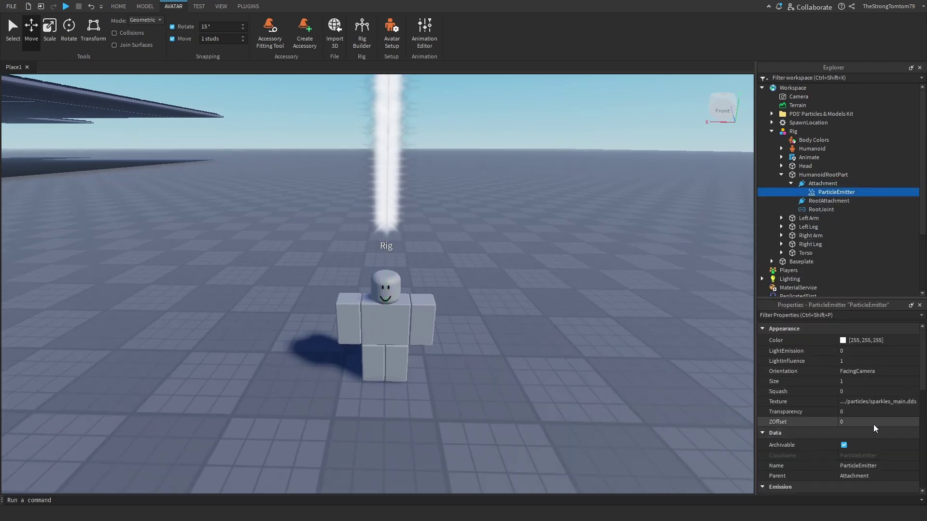
Step: Set the attachment emitter's Lifetime to 1, Rate to 1 and Speed to 0.01
scroll(873, 425, "down", 3)
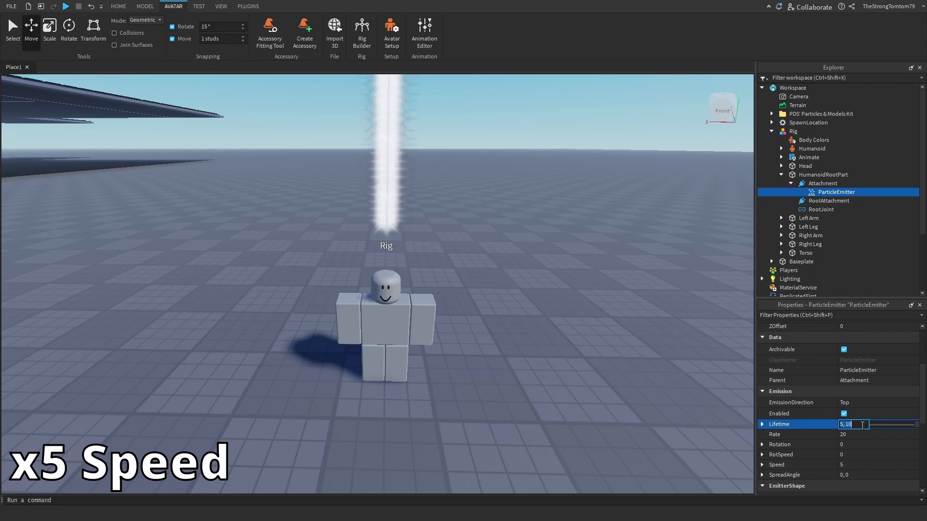
type("1")
left_click(860, 434)
type("1")
left_click(854, 464)
type("0.01")
key("Return")
Step: Set the emitter's LightEmission to 1 and its color to red (255, 0, 0)
right_click_drag(478, 299, 493, 273)
scroll(872, 411, "down", 6)
scroll(883, 376, "up", 8)
left_click(861, 351)
type("1")
key("Return")
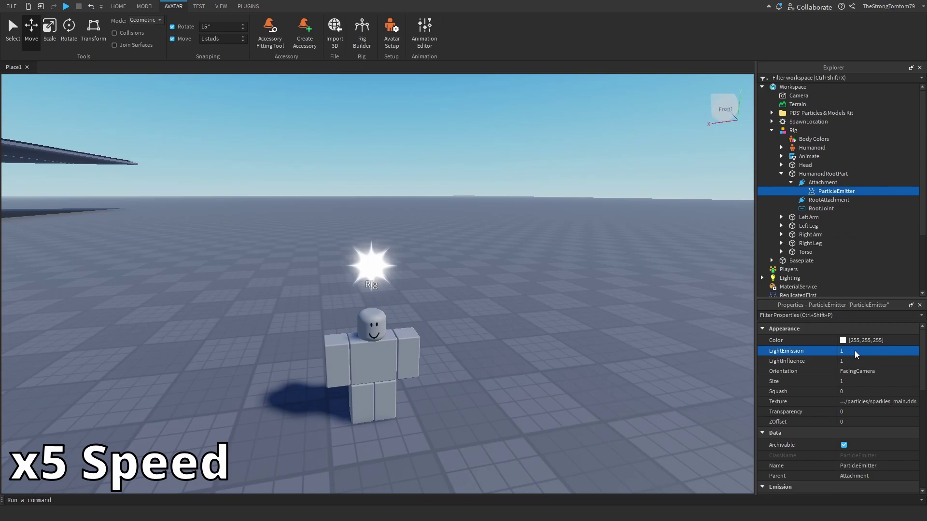
left_click(843, 341)
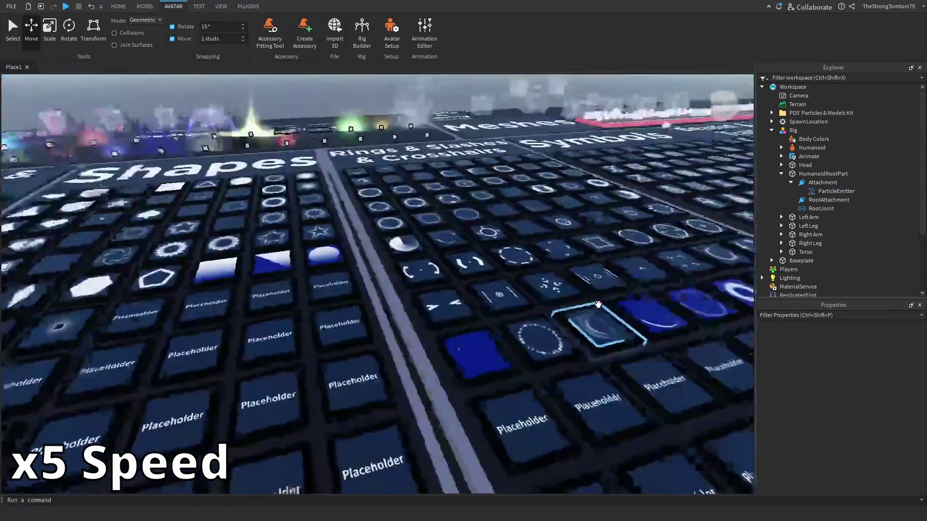
left_click(812, 200)
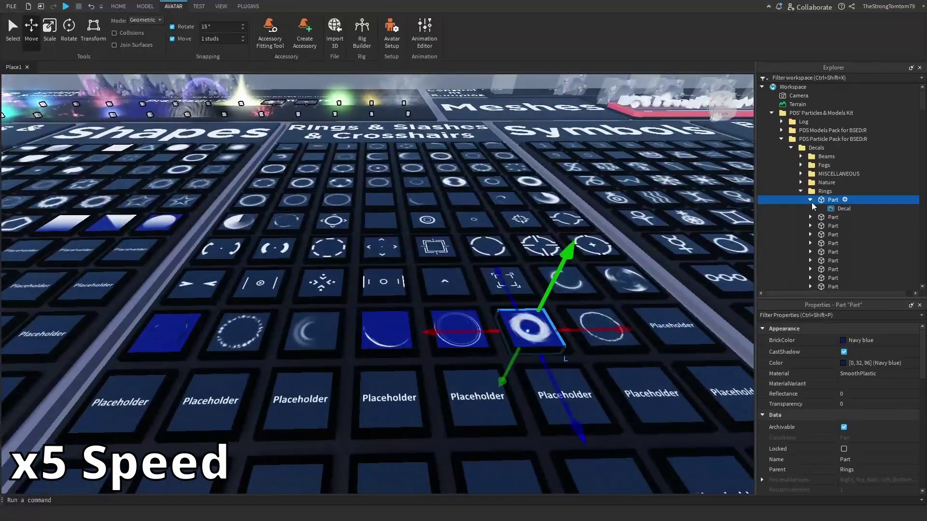
left_click(843, 209)
left_click(869, 352)
right_click_drag(592, 285, 592, 285)
left_click(430, 320)
scroll(840, 240, "down", 5)
left_click(836, 233)
left_click(878, 401)
key("ctrl+v")
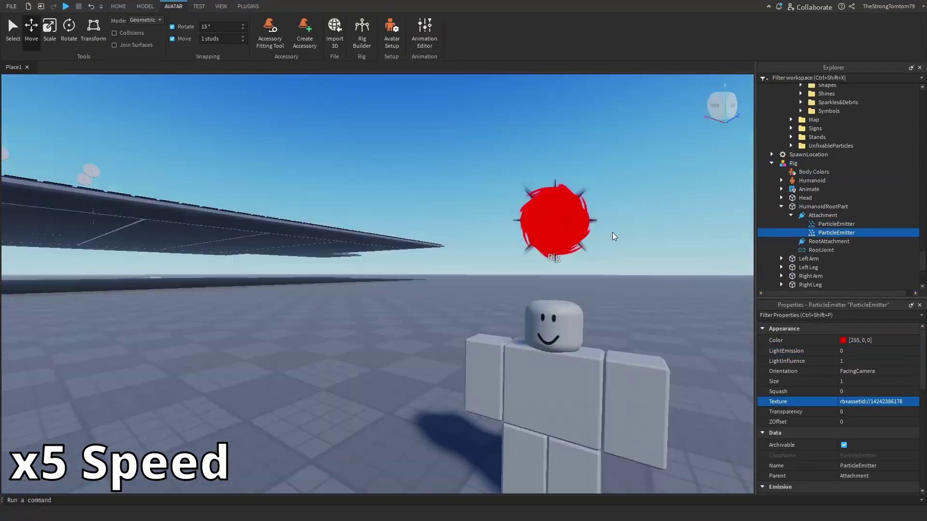
Step: Change the ring emitter's color to blue (17, 0, 255)
key("d")
right_click_drag(612, 236, 495, 351)
left_click(842, 340)
left_click(491, 176)
left_click(528, 346)
right_click_drag(621, 322, 622, 319)
key("a")
key("a")
key("w")
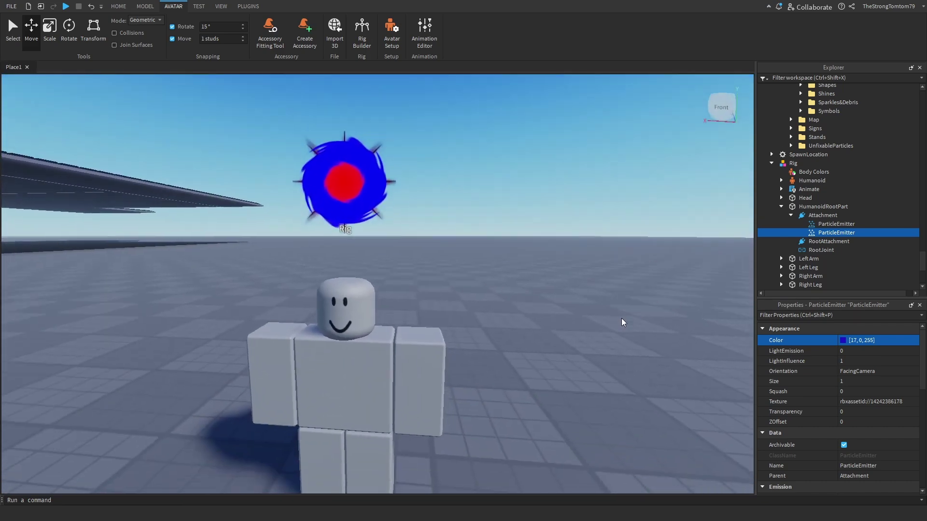
Step: Set the blue ring emitter's ZOffset to -0.1 and view the layered particles from several angles
left_click(871, 422)
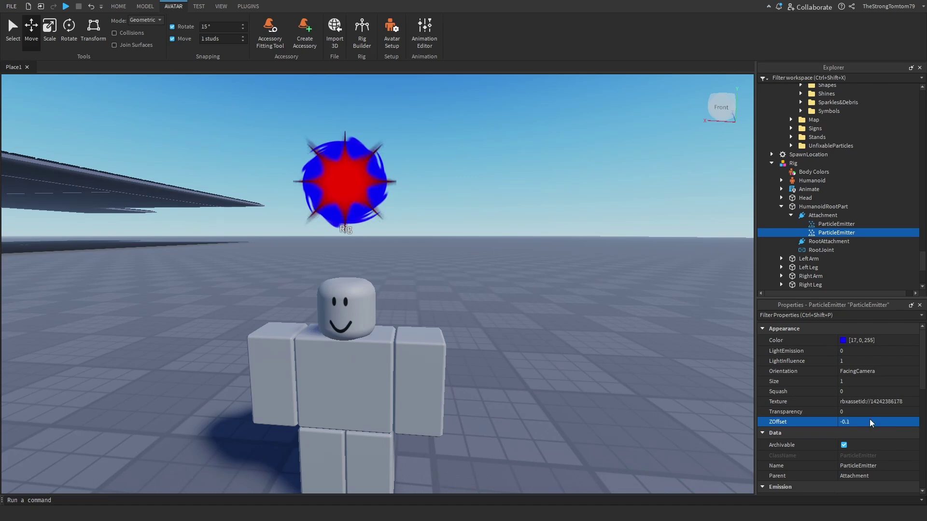
key("d")
right_click_drag(497, 250, 497, 250)
key("a")
key("a")
key("d")
key("a")
scroll(563, 256, "down", 2)
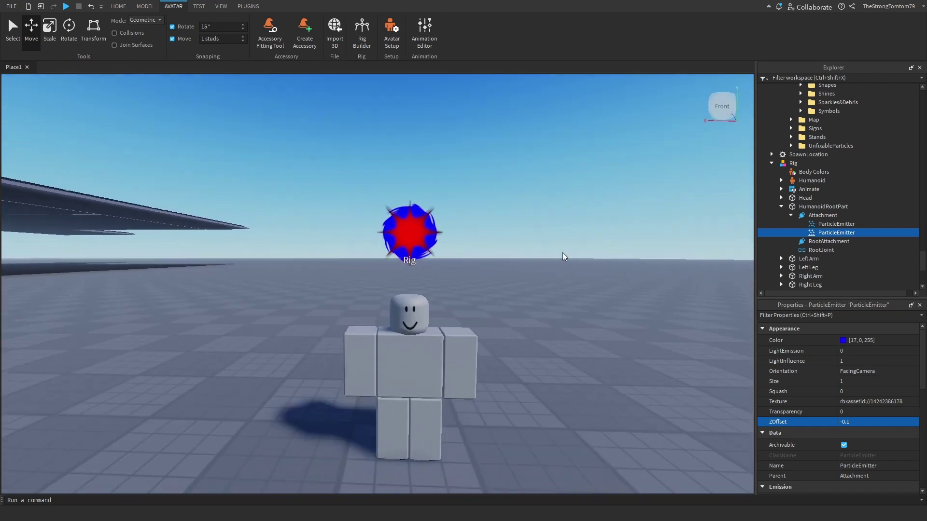
scroll(563, 256, "up", 2)
scroll(562, 256, "down", 2)
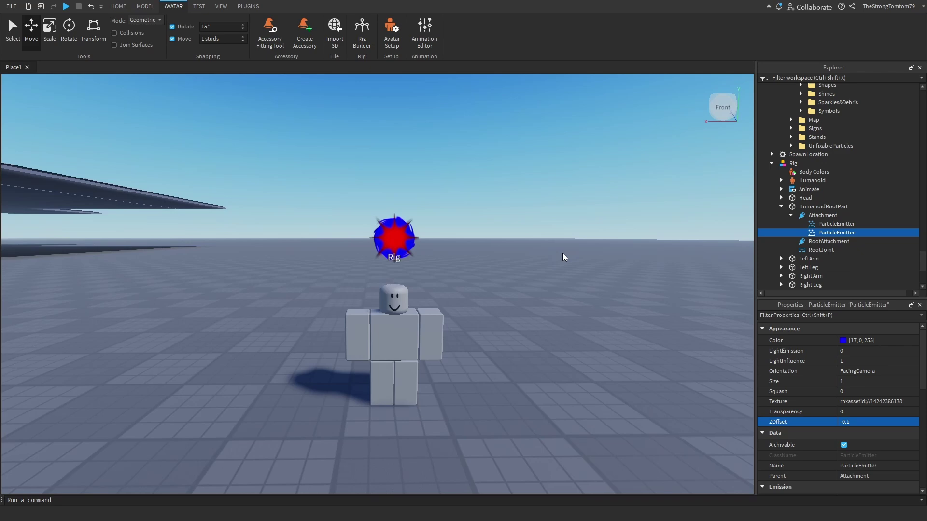
scroll(563, 256, "up", 1)
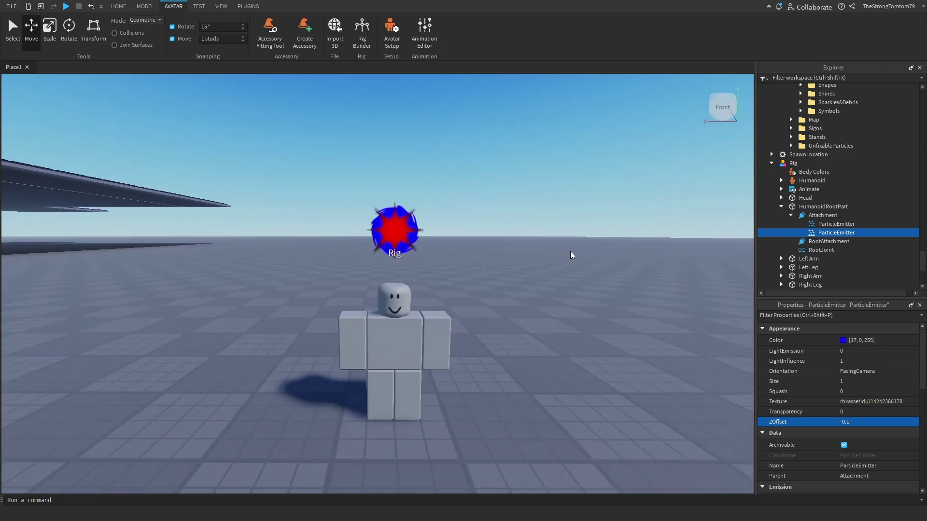
scroll(568, 255, "down", 2)
scroll(568, 255, "up", 2)
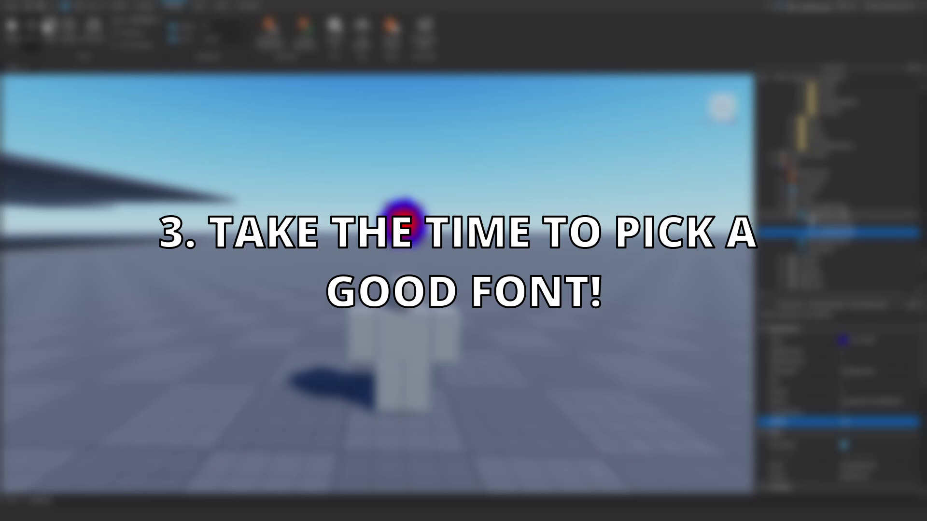
Step: Delete the Attachment holding both particle emitters from the rig's HumanoidRootPart
left_click(810, 217)
key("Delete")
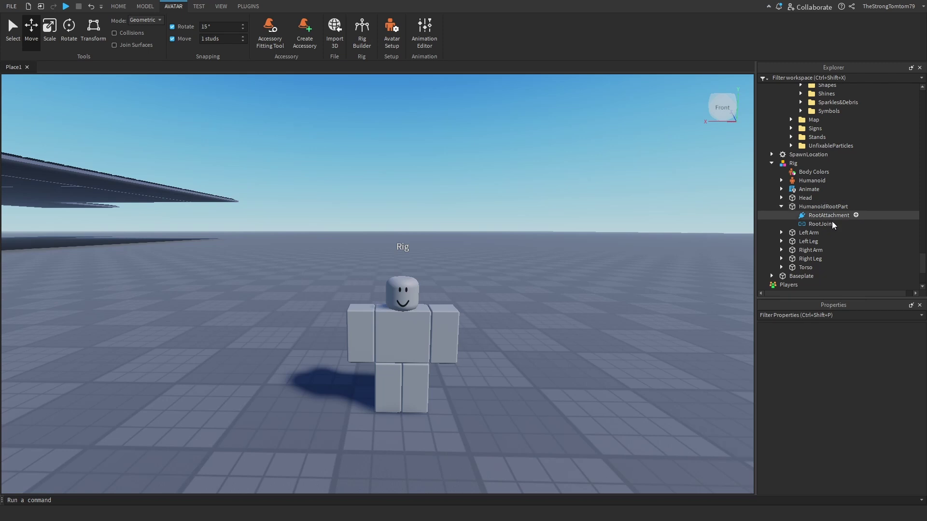
Step: Insert a BillboardGui into the rig's Torso and select it in the object tree
left_click(819, 267)
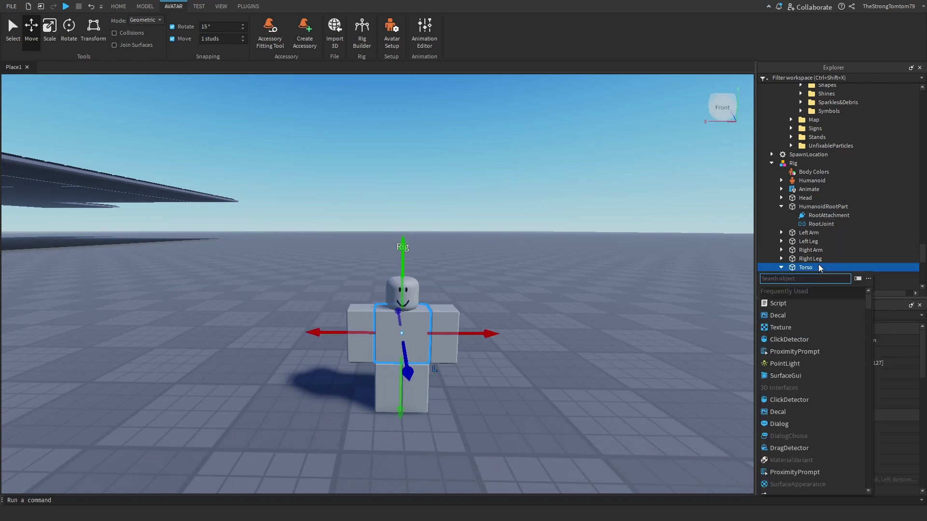
type("bill")
left_click(806, 293)
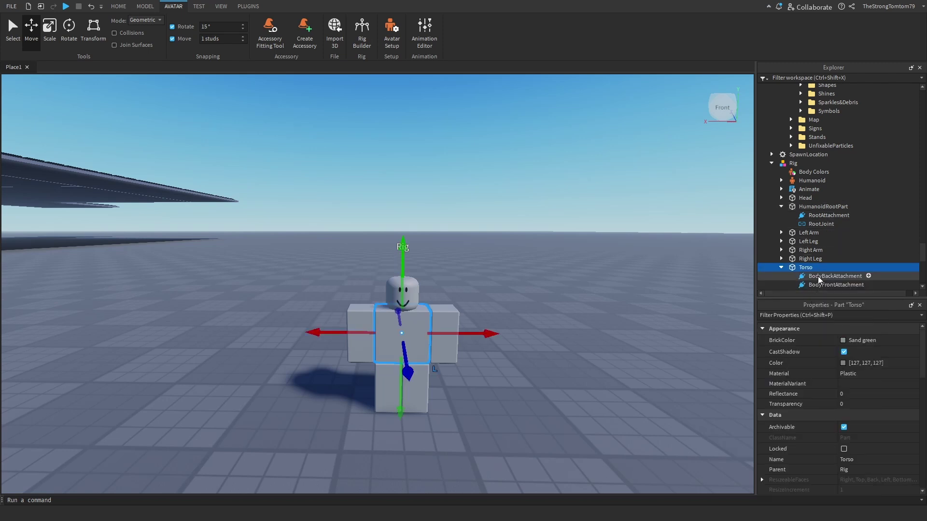
scroll(818, 276, "down", 5)
left_click(818, 228)
left_click(847, 232)
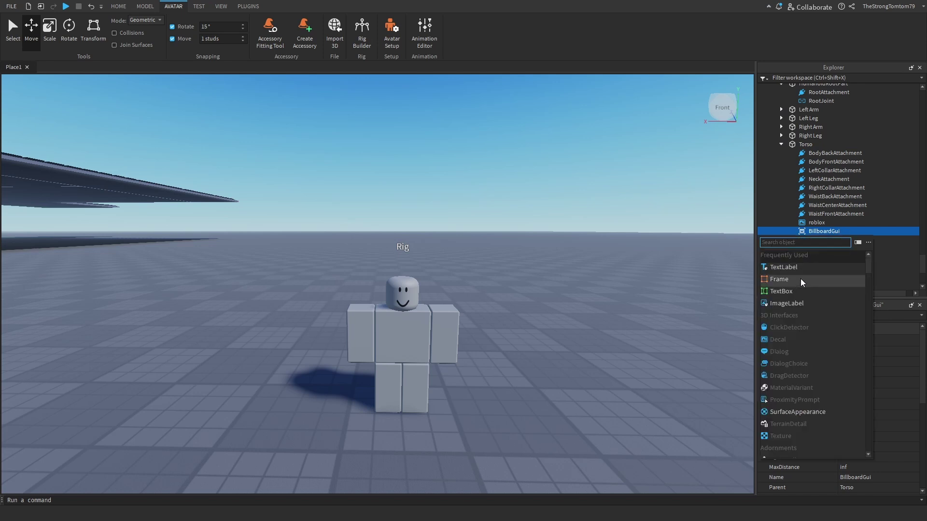
left_click(790, 268)
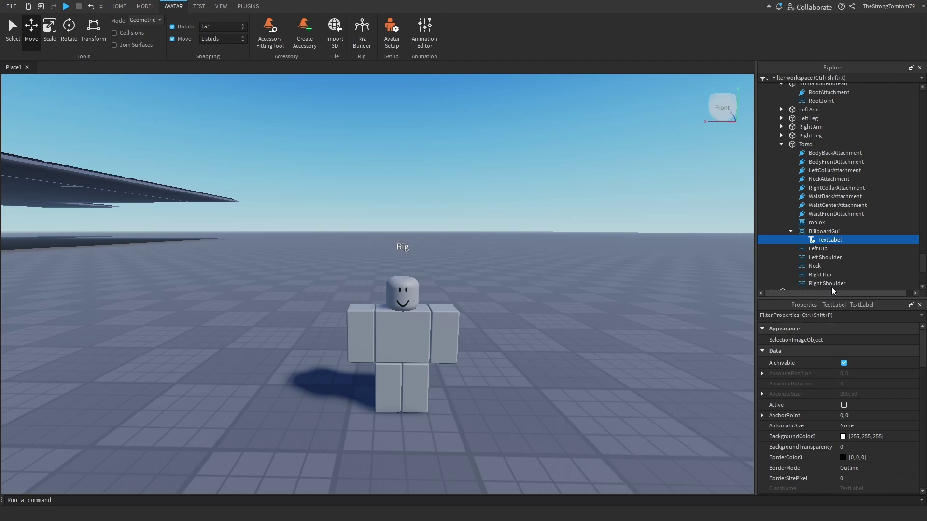
key("ctrl+z")
Step: Insert a Frame into the Torso's BillboardGui
left_click(847, 231)
left_click(796, 276)
scroll(402, 290, "down", 3)
scroll(851, 395, "down", 4)
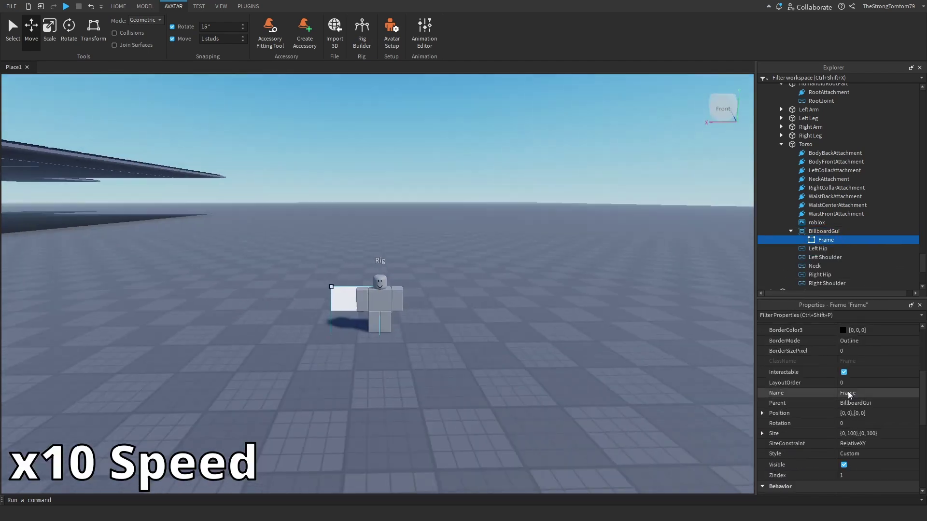
right_click_drag(434, 260, 434, 292)
Step: Enable AlwaysOnTop for the BillboardGui so it renders over the rig
left_click(824, 231)
scroll(843, 395, "up", 3)
left_click(844, 404)
right_click_drag(552, 325, 543, 347)
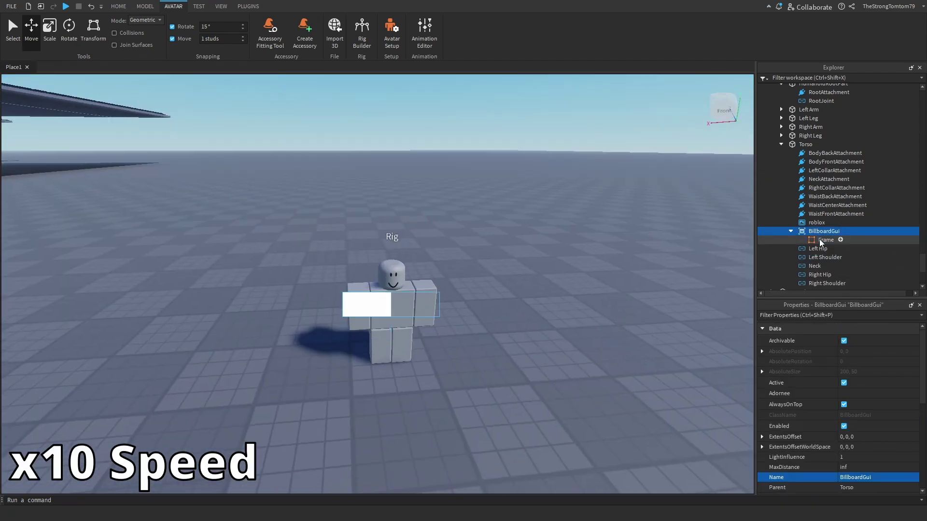
Step: Set the Frame's Size to {1, 0},{1, 0} so it fills the BillboardGui
left_click(821, 240)
left_click(847, 433)
type("1, 0},{1, 0")
key("Return")
Step: Raise the BillboardGui above the rig by setting its StudsOffset to 0, 4, 0
left_click(823, 231)
left_click(862, 445)
type("0,5,0")
key("Return")
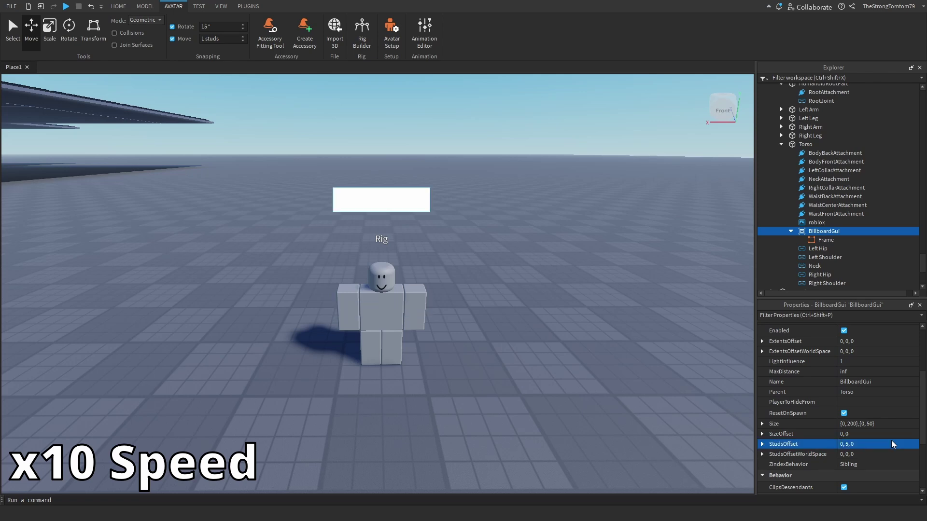
type("0,4,0")
Step: Insert a TextLabel into the Frame and set its Size to {1, 0},{1, 0}
left_click(824, 240)
left_click(840, 239)
left_click(797, 285)
left_click(871, 362)
type("1,0,1,0")
Step: Set BackgroundTransparency to 1 for both the Frame and the TextLabel
left_click(824, 240)
left_click(868, 408)
type("1")
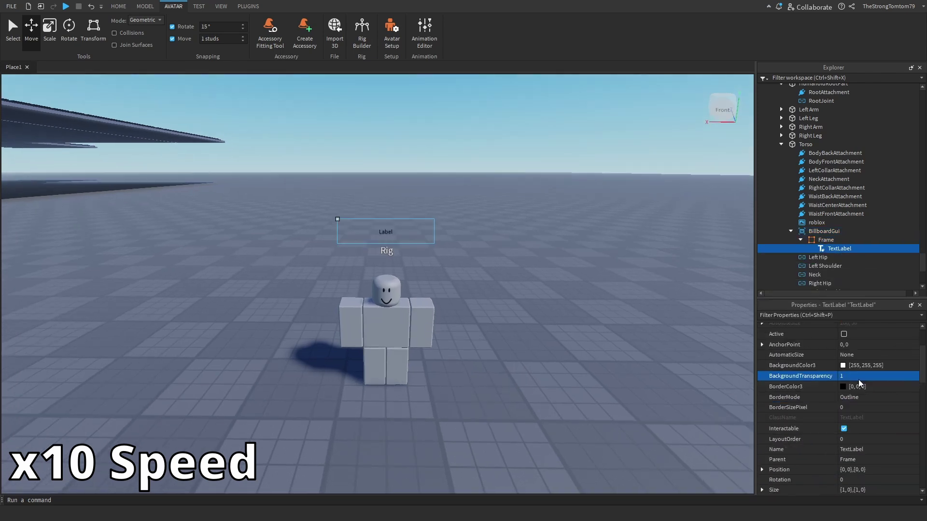
Step: Enable TextScaled on the TextLabel and change its text color to green (77, 255, 0)
left_click(843, 421)
left_click(843, 388)
left_click(843, 389)
scroll(532, 337, "down", 1)
scroll(820, 193, "up", 4)
Step: Change the rig Humanoid's display settings to hide the default name above its head
left_click(794, 138)
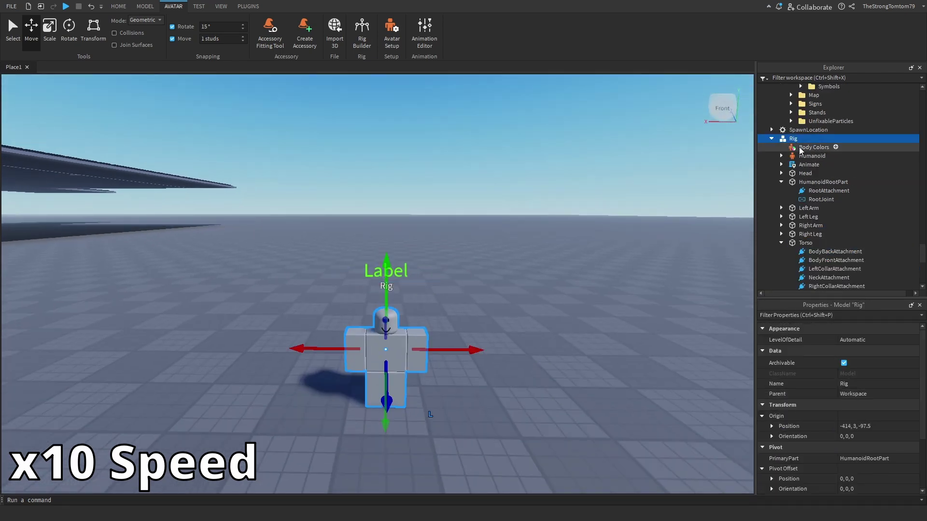
left_click(807, 156)
left_click(874, 402)
left_click(872, 433)
left_click(871, 371)
left_click(871, 402)
left_click(608, 324)
right_click_drag(609, 325, 565, 285)
Step: Set the BillboardGui's Size to {5, 0},{2, 0} so the label scales with distance
scroll(564, 285, "down", 1)
scroll(823, 217, "down", 3)
left_click(823, 256)
left_click(856, 423)
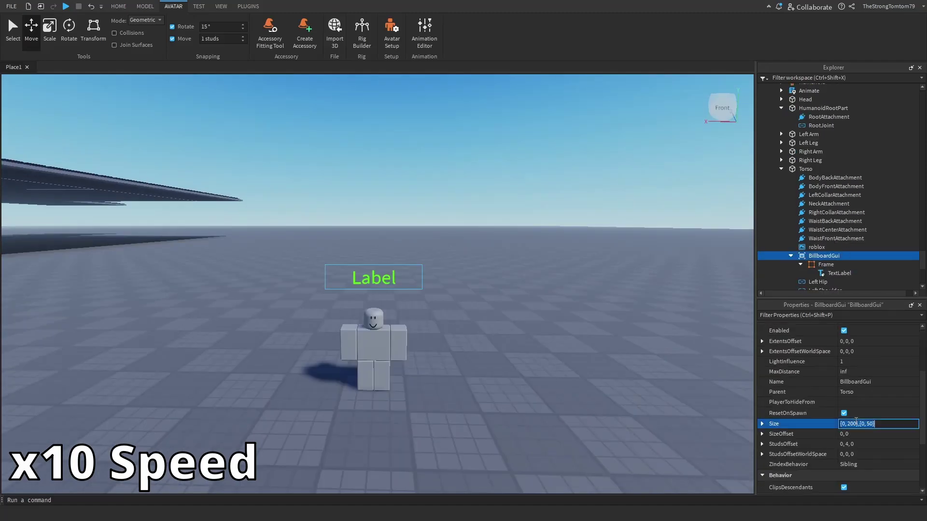
type("5,0,2,0")
key("Return")
right_click_drag(453, 279, 546, 341)
scroll(545, 341, "up", 2)
Step: Try several built-in fonts on the TextLabel, including Accanthis ADF Std, Creepster and Guru
left_click(839, 273)
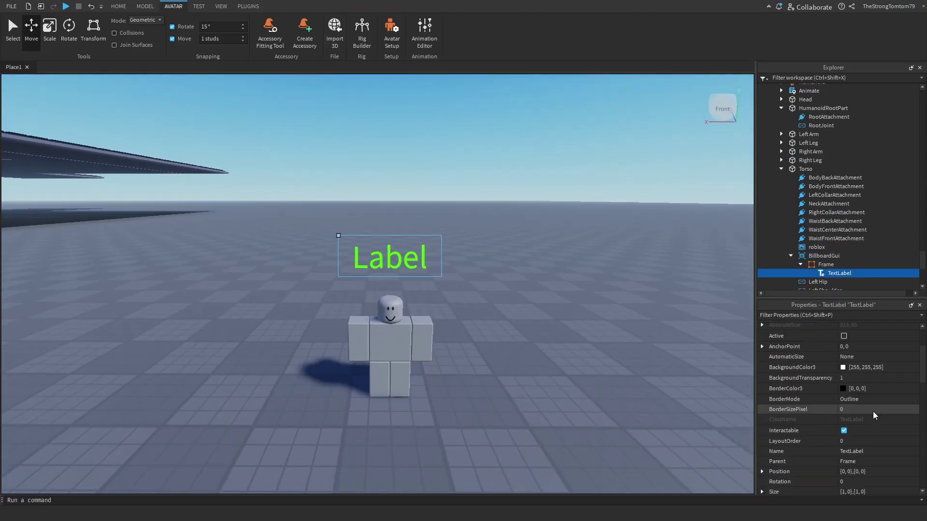
scroll(875, 404, "down", 10)
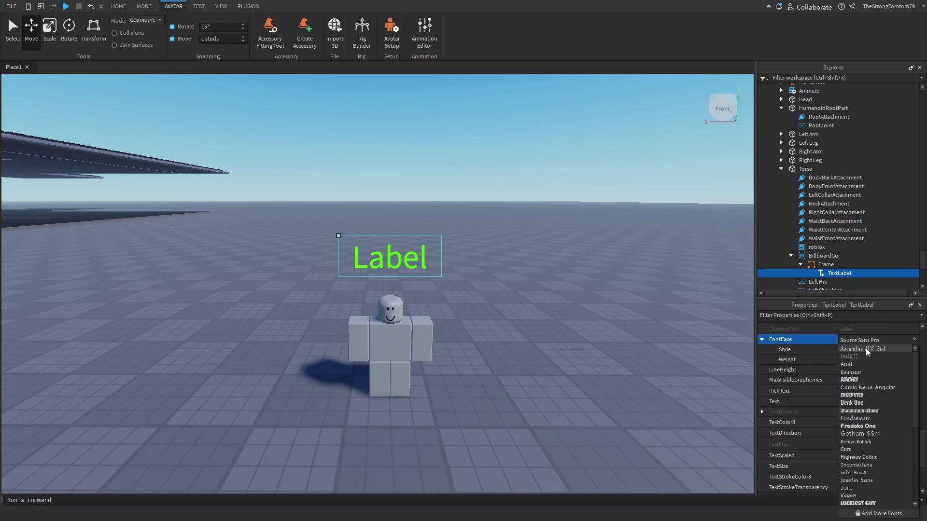
left_click(864, 349)
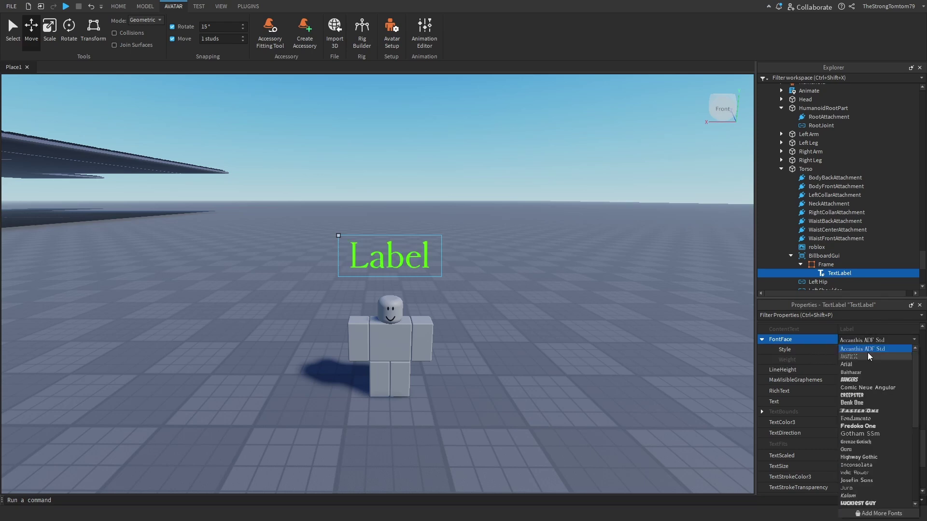
left_click(867, 354)
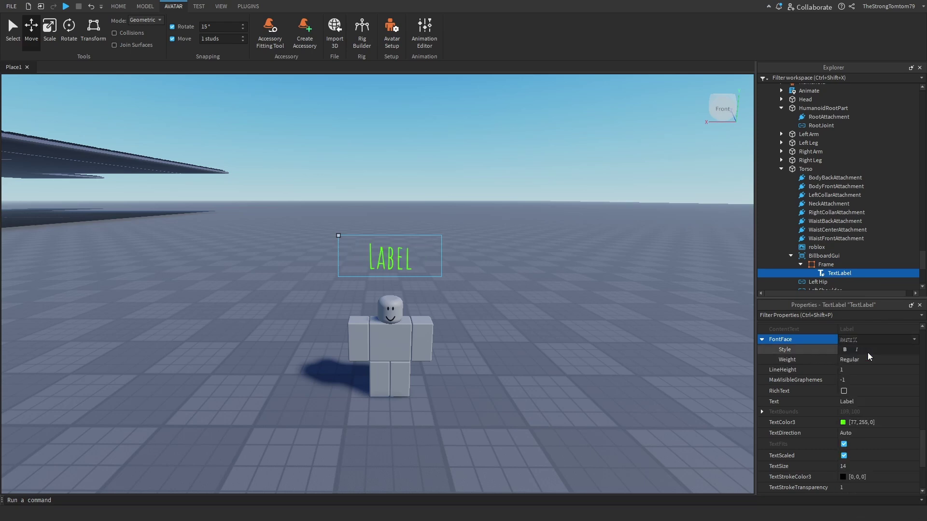
key("Down")
key("Down")
key("Down")
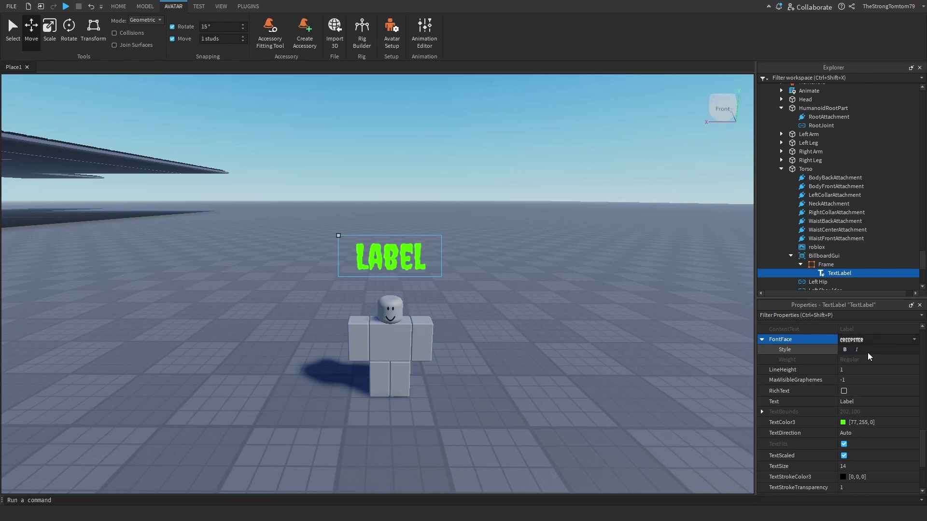
key("Down")
key("Down")
key("Down")
key("Down")
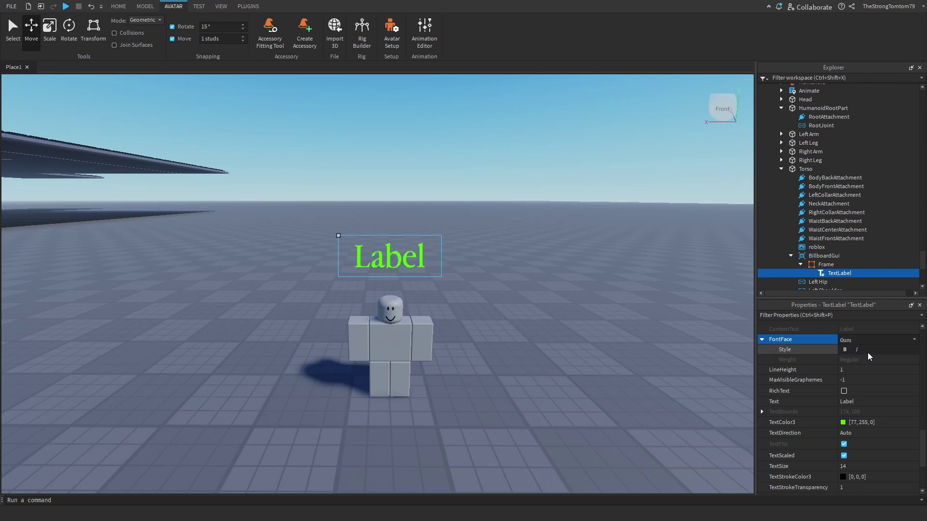
Step: Browse the additional fonts in the Creator Store and install Teko
left_click(873, 339)
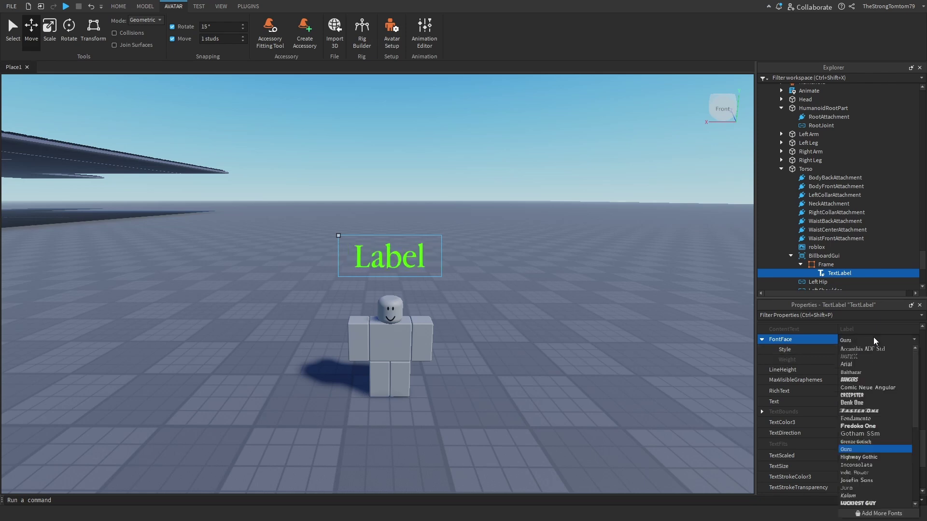
left_click(891, 513)
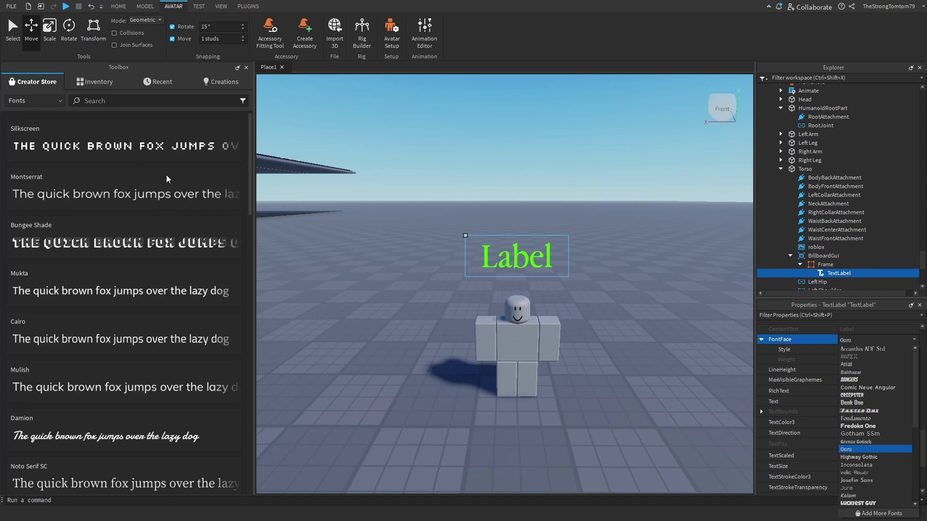
left_click_drag(252, 174, 241, 249)
scroll(227, 284, "down", 10)
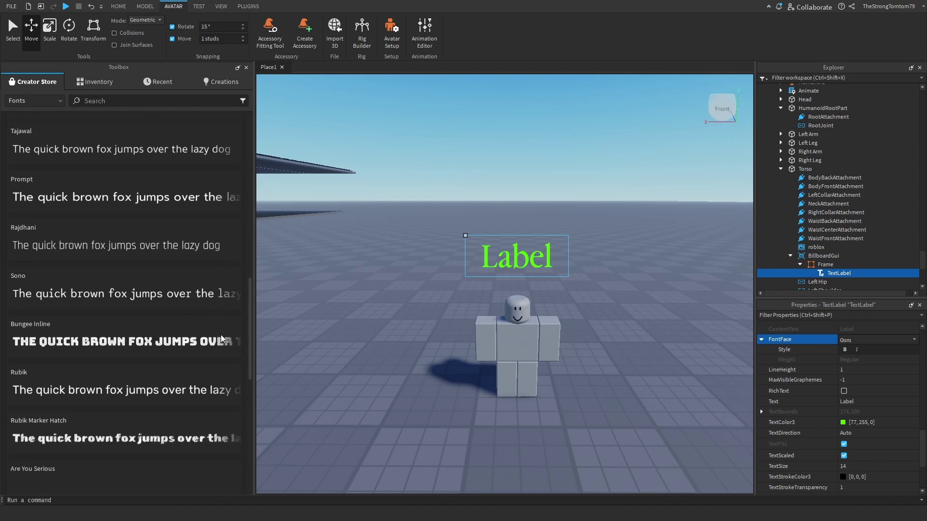
scroll(217, 366, "down", 12)
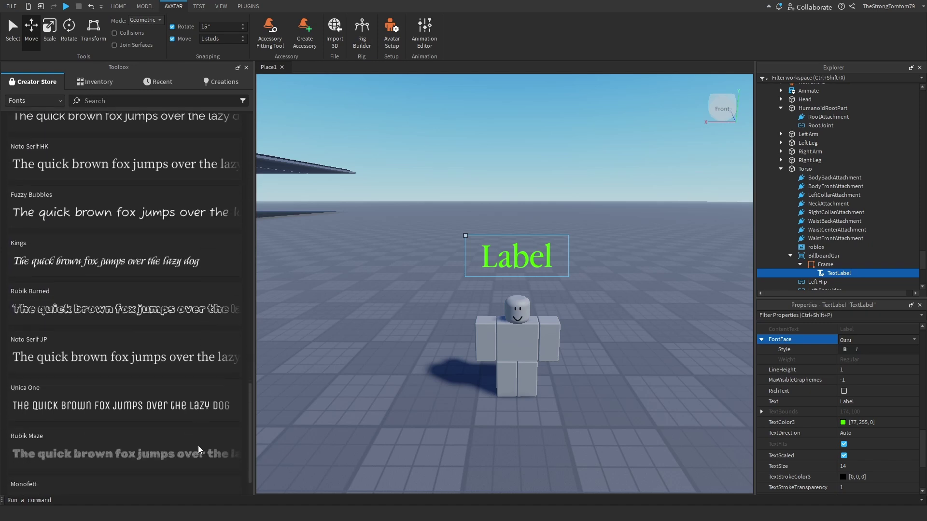
scroll(196, 468, "down", 8)
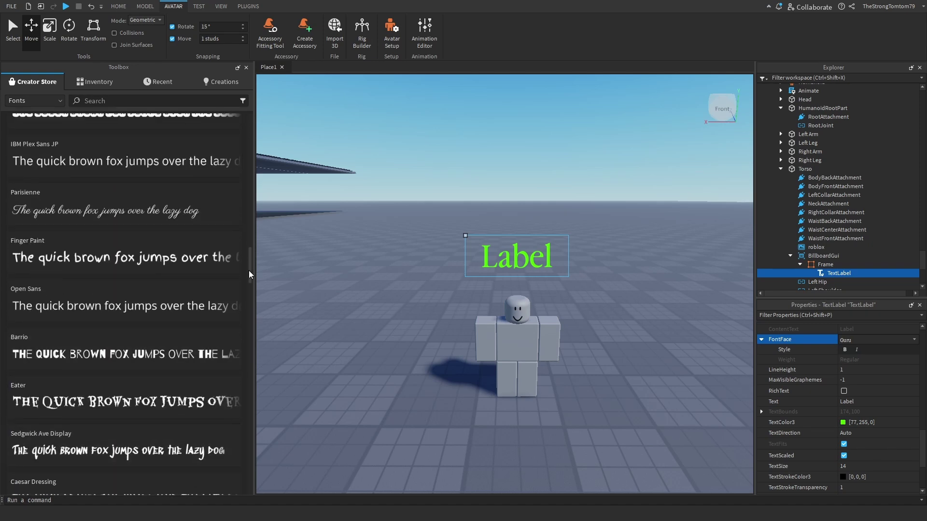
left_click_drag(249, 272, 250, 471)
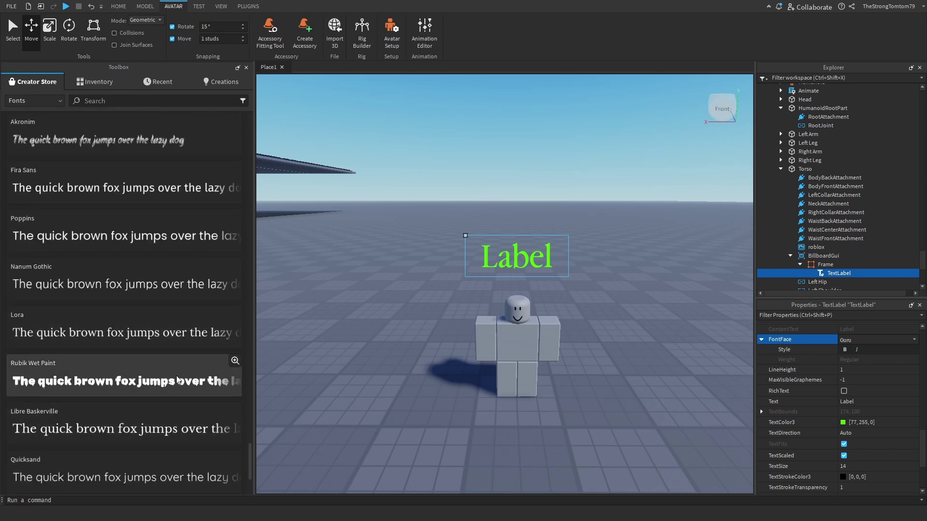
scroll(146, 325, "down", 4)
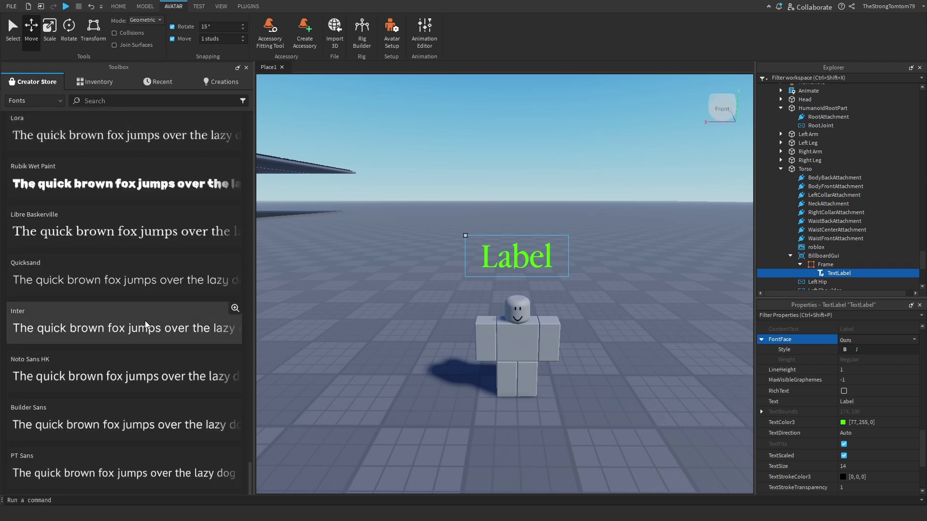
scroll(145, 324, "up", 10)
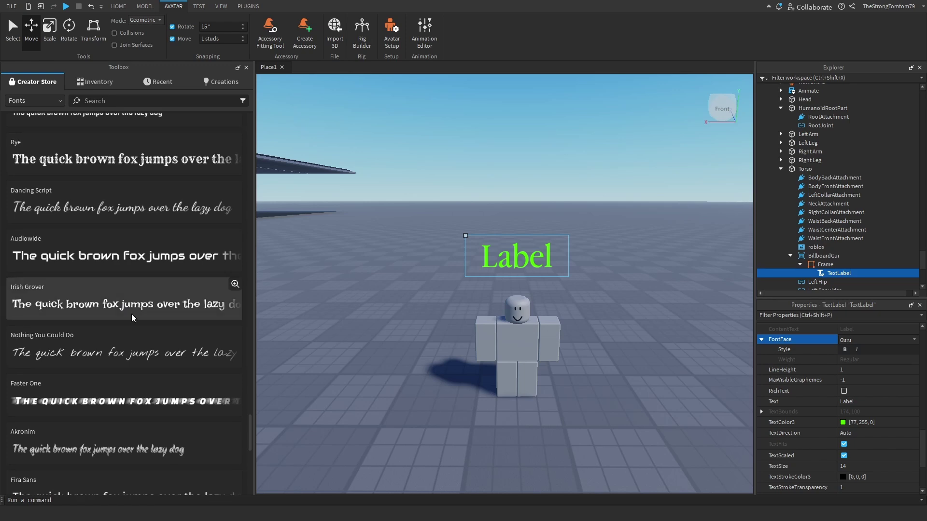
scroll(135, 341, "up", 5)
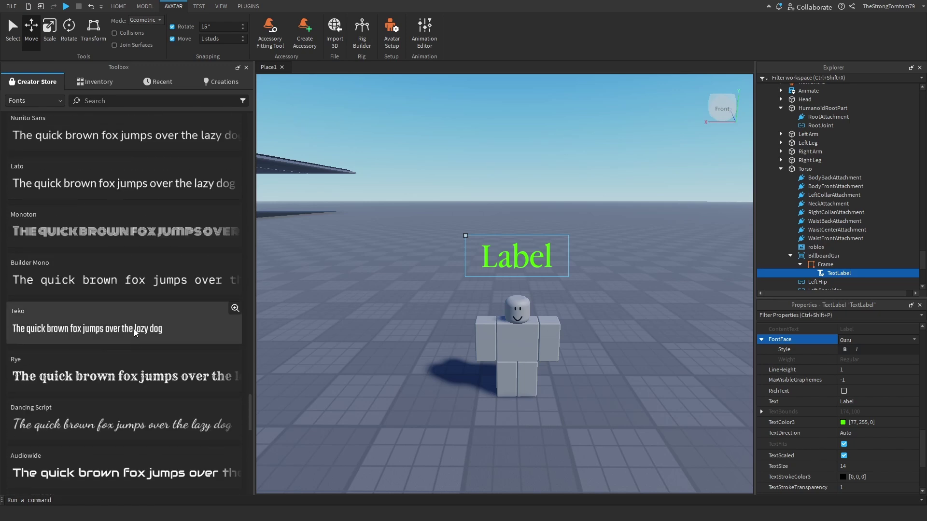
left_click(135, 333)
left_click(153, 464)
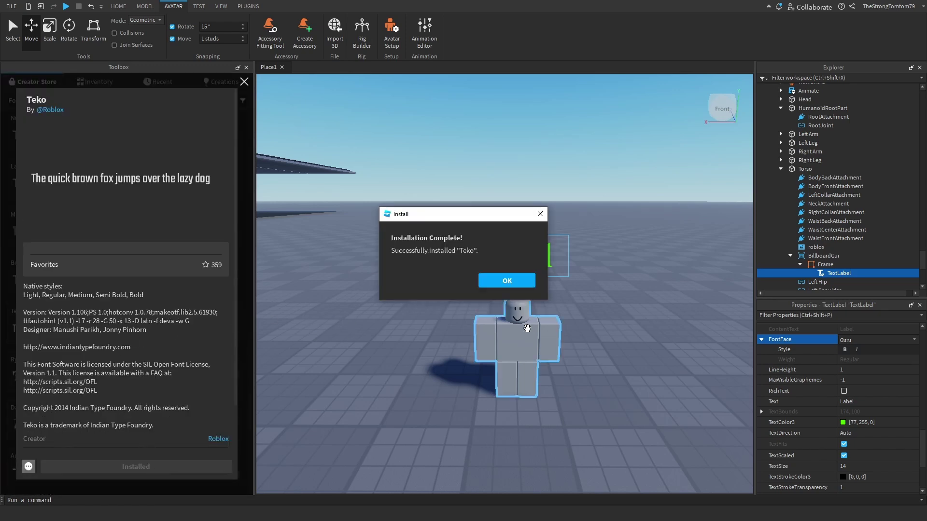
left_click(507, 281)
Step: Set the TextLabel's FontFace to the newly installed Teko font
left_click(867, 341)
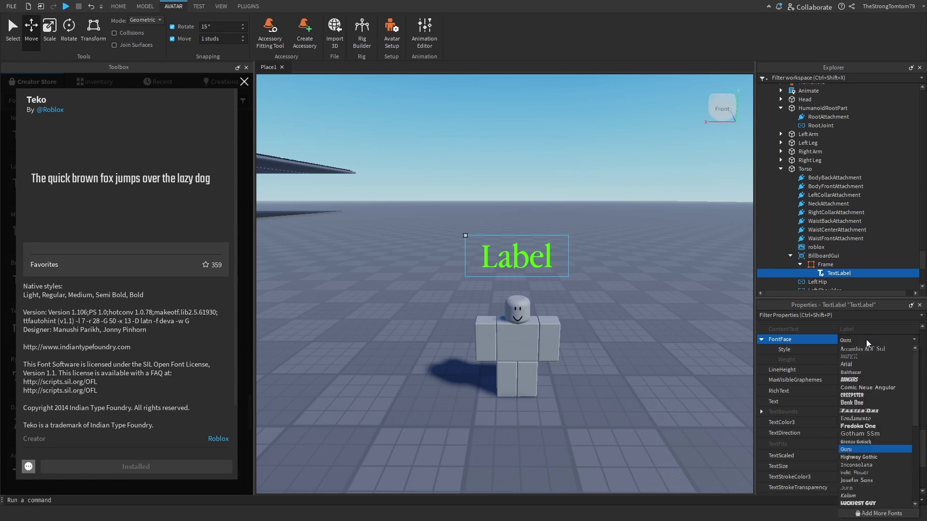
scroll(864, 424, "down", 4)
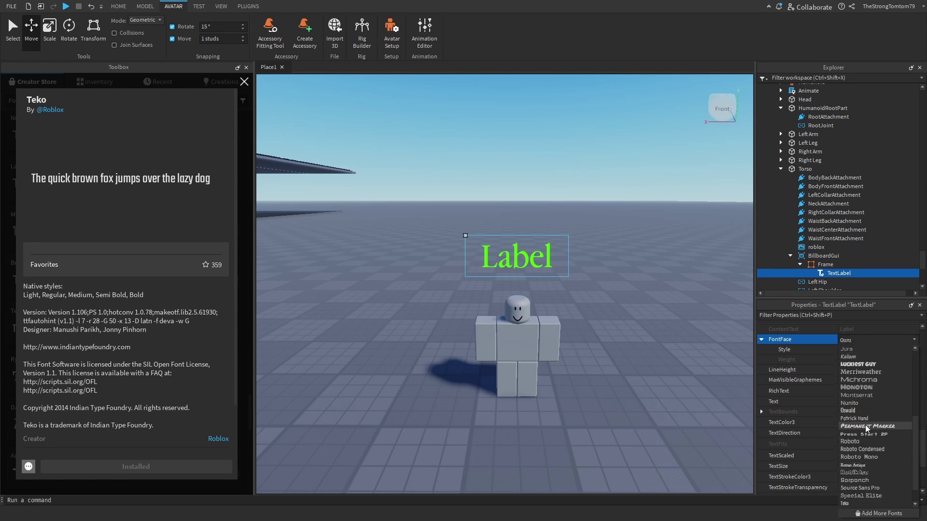
left_click(862, 480)
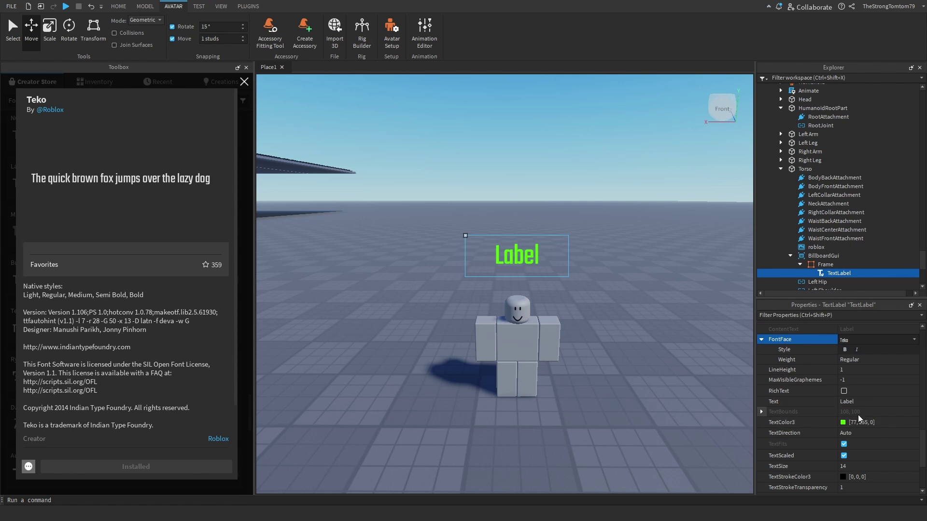
scroll(859, 392, "down", 1)
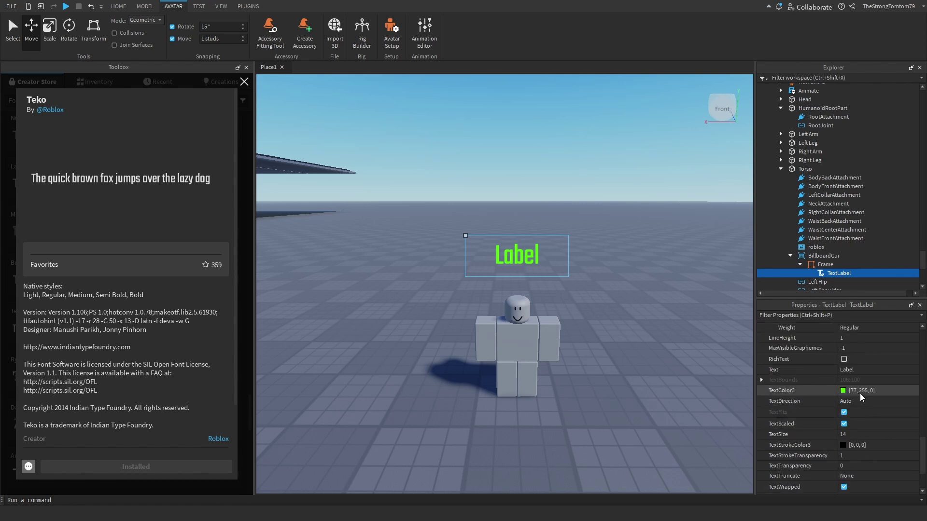
scroll(612, 326, "up", 4)
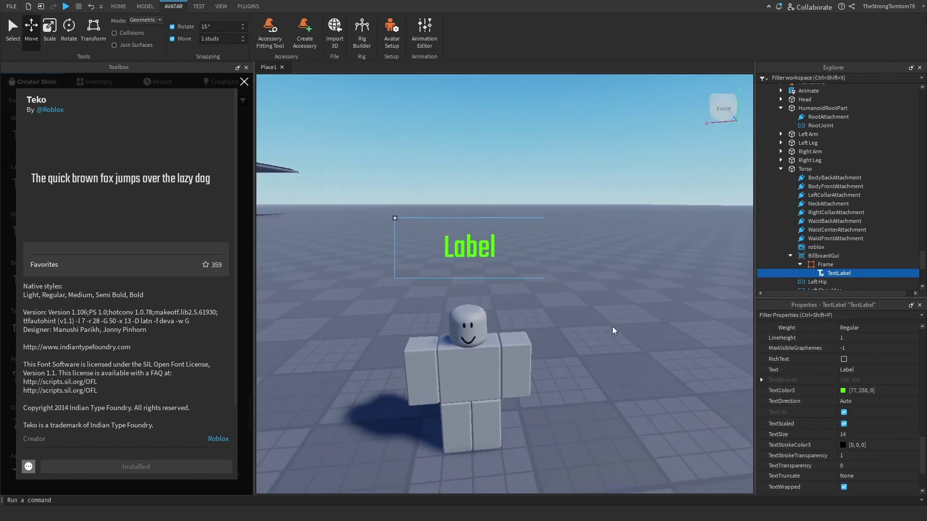
Step: Compare the Light, Medium and Bold weights of Teko on the TextLabel, keep Bold, and close the Toolbox
left_click(854, 329)
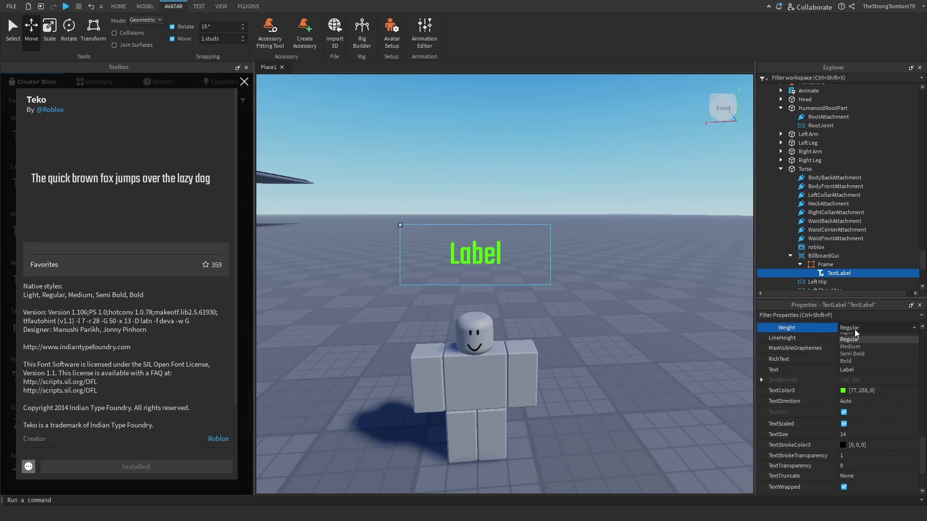
left_click(855, 365)
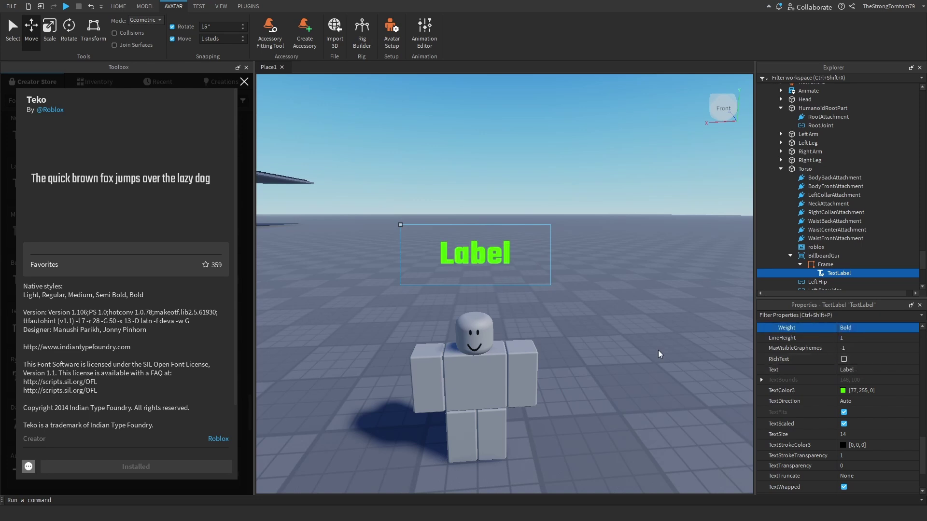
scroll(856, 374, "up", 3)
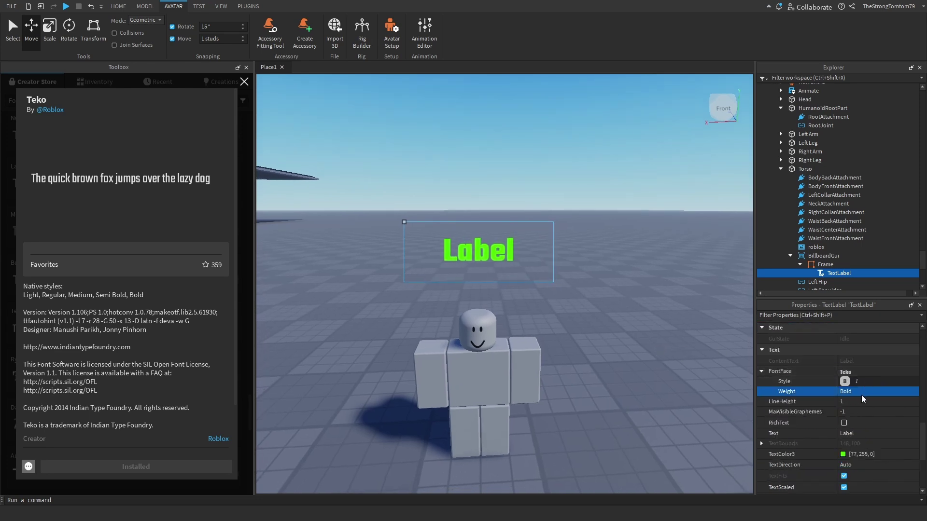
left_click(856, 392)
left_click(858, 398)
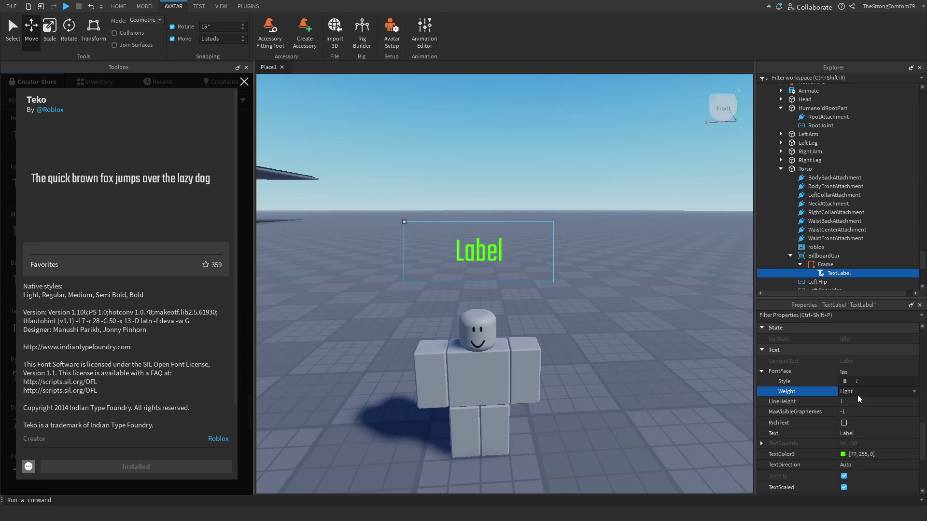
left_click(853, 392)
left_click(853, 410)
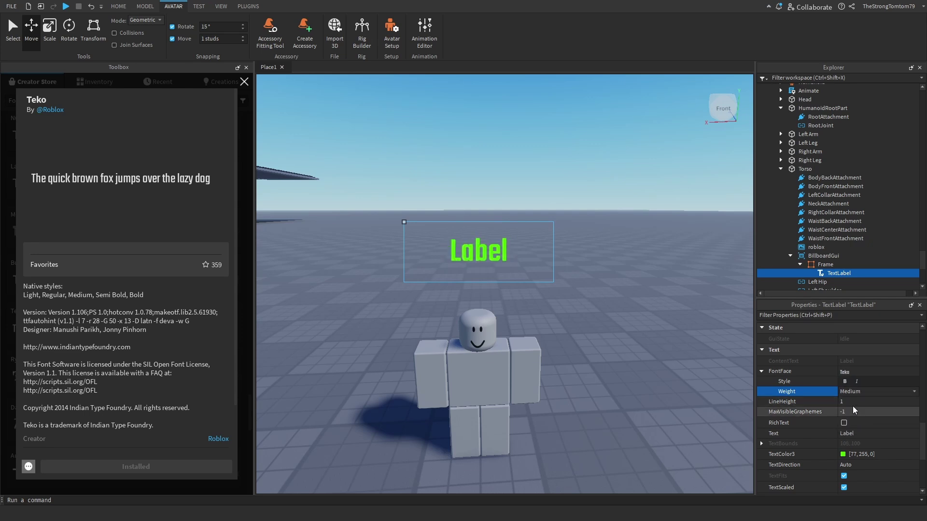
left_click(850, 392)
left_click(853, 424)
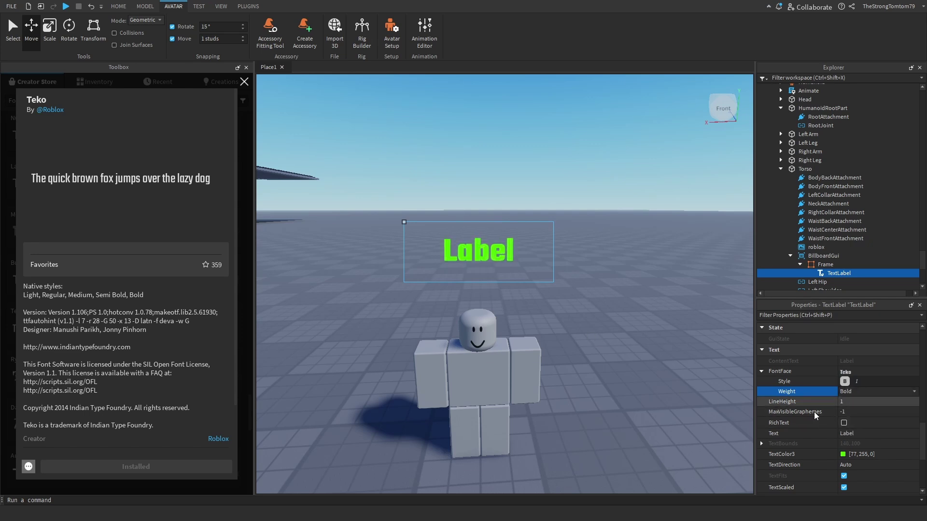
left_click(246, 68)
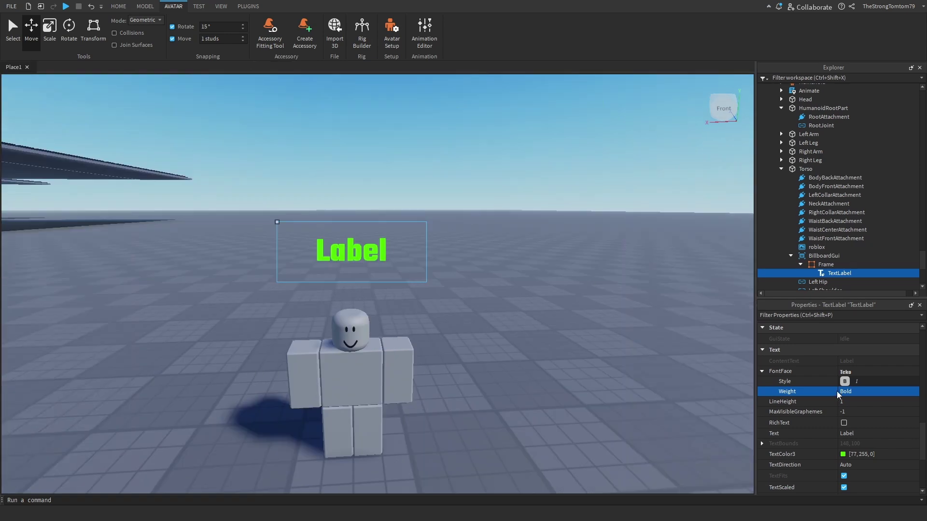
Step: Set the TextLabel's TextStrokeTransparency to 0 and check the outlined text from different distances
scroll(839, 397, "down", 5)
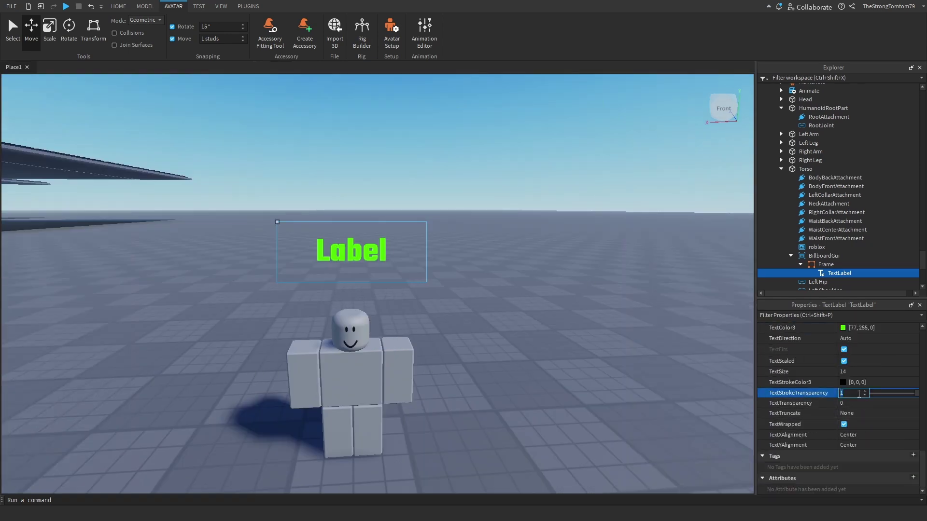
scroll(555, 272, "down", 3)
scroll(555, 271, "up", 2)
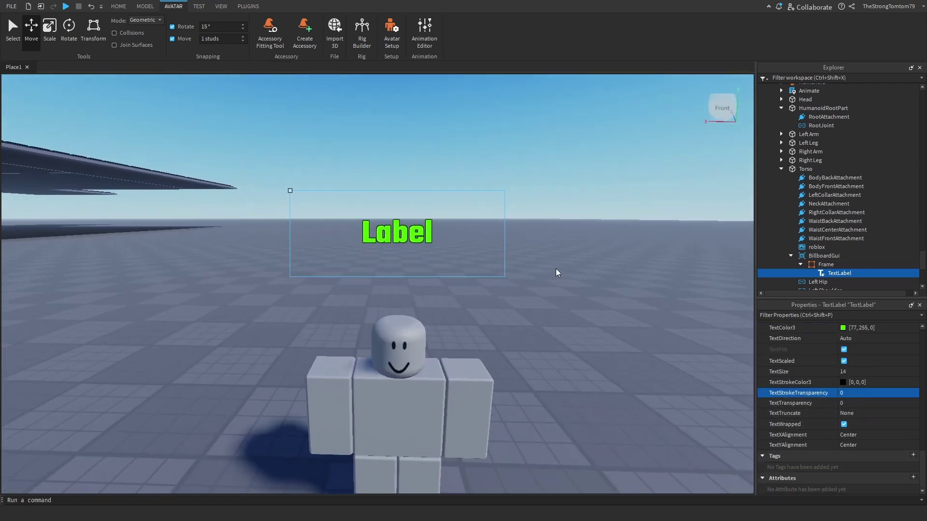
scroll(556, 272, "down", 5)
scroll(557, 272, "up", 5)
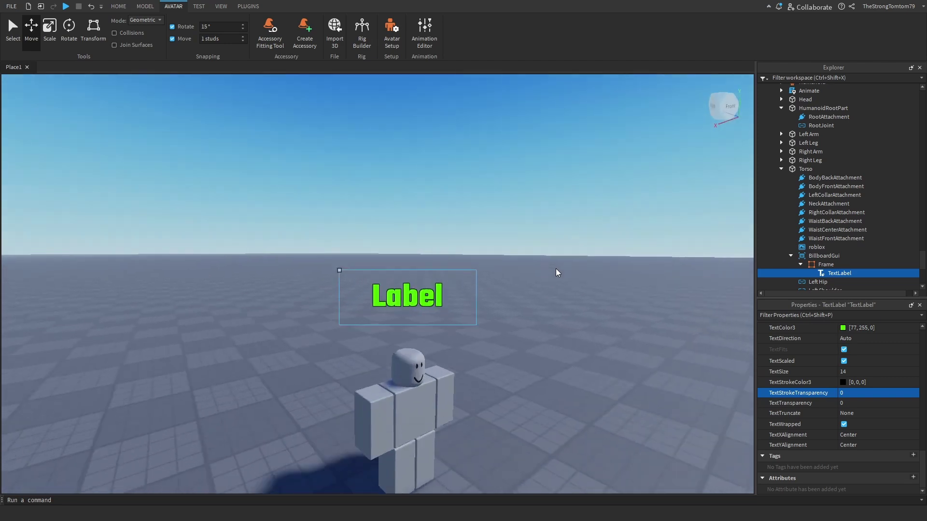
scroll(557, 273, "down", 2)
scroll(557, 273, "down", 3)
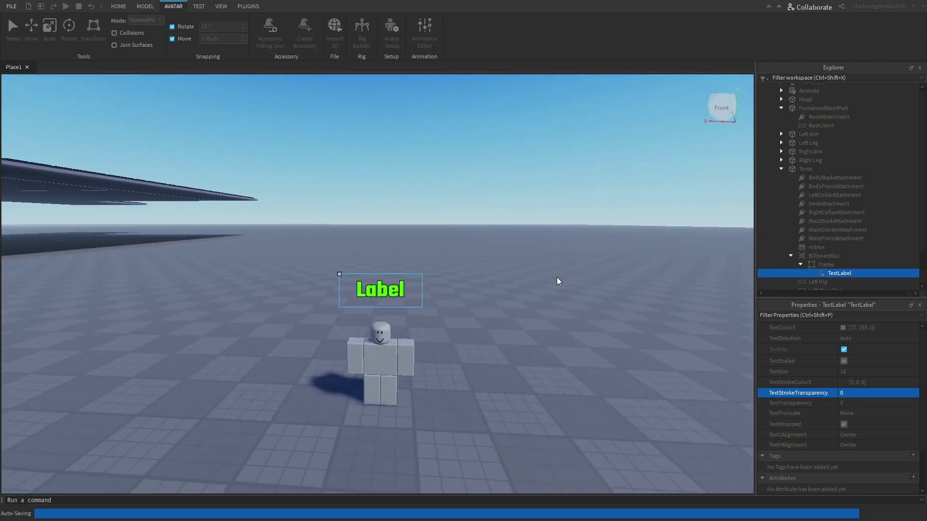
scroll(557, 272, "up", 3)
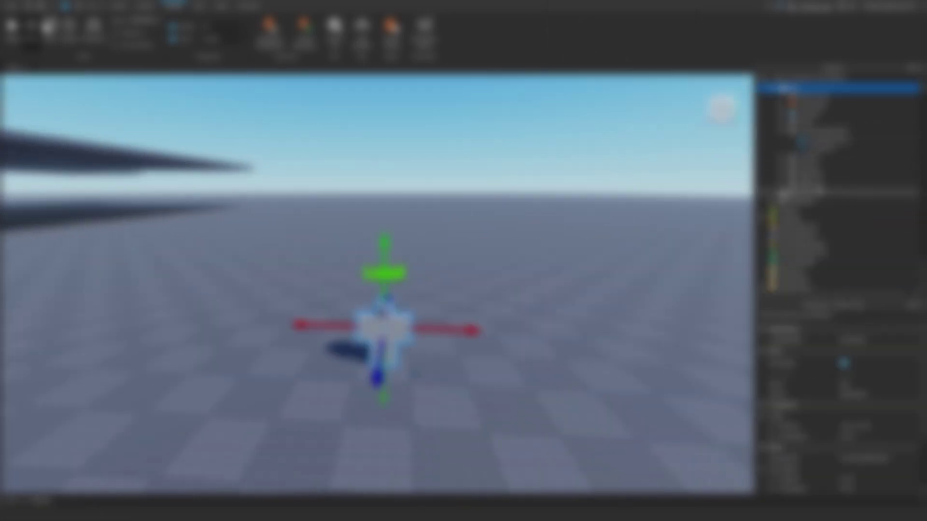
Step: Insert an Attachment into the rig's HumanoidRootPart
left_click(823, 140)
left_click(816, 131)
left_click(853, 132)
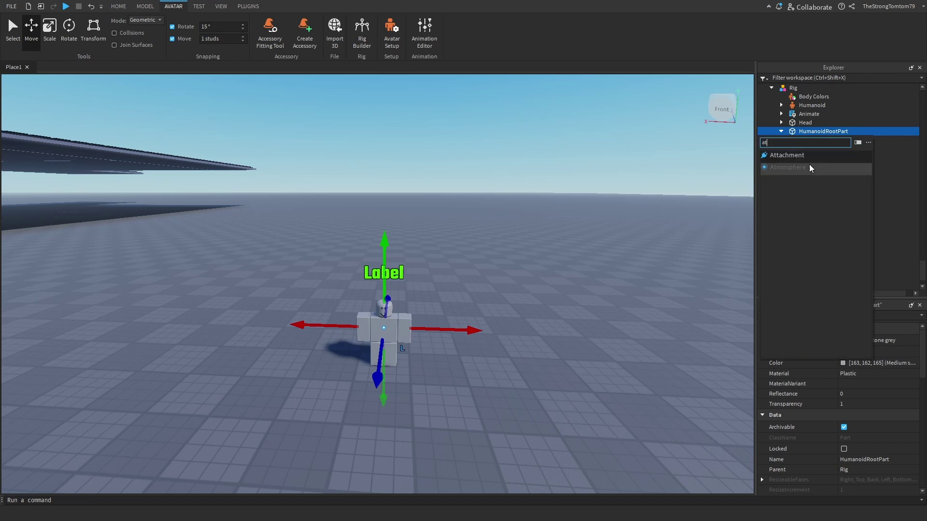
left_click(791, 150)
left_click(821, 140)
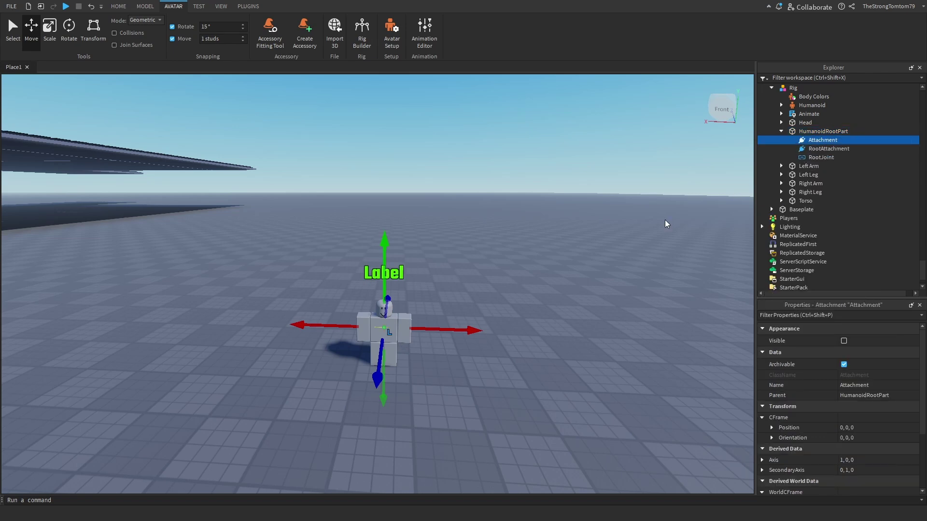
Step: Move the new Attachment down to the rig's feet at position 0, -3, 0 and add a ParticleEmitter to it
key("w")
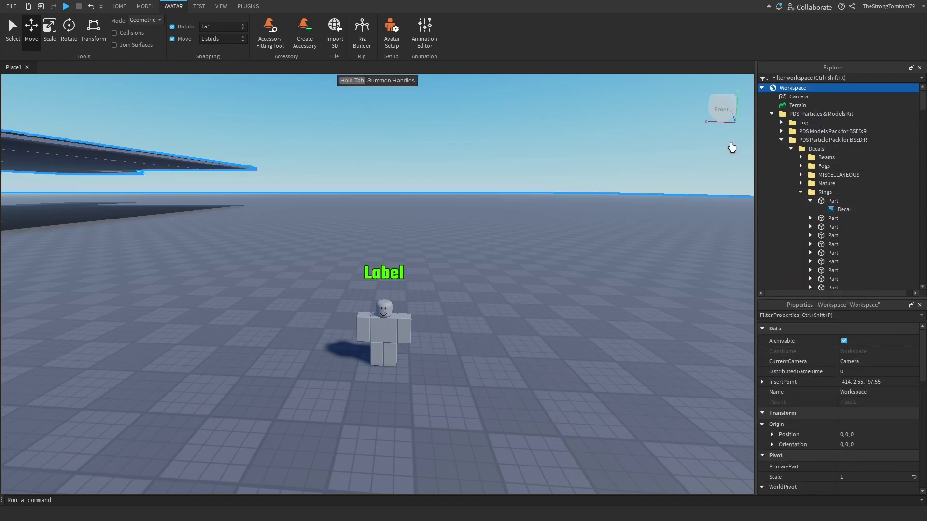
left_click(534, 265)
right_click_drag(534, 266, 507, 289)
left_click(425, 275)
scroll(792, 269, "down", 4)
left_click(821, 240)
left_click_drag(431, 205, 432, 275)
left_click(844, 240)
left_click(817, 262)
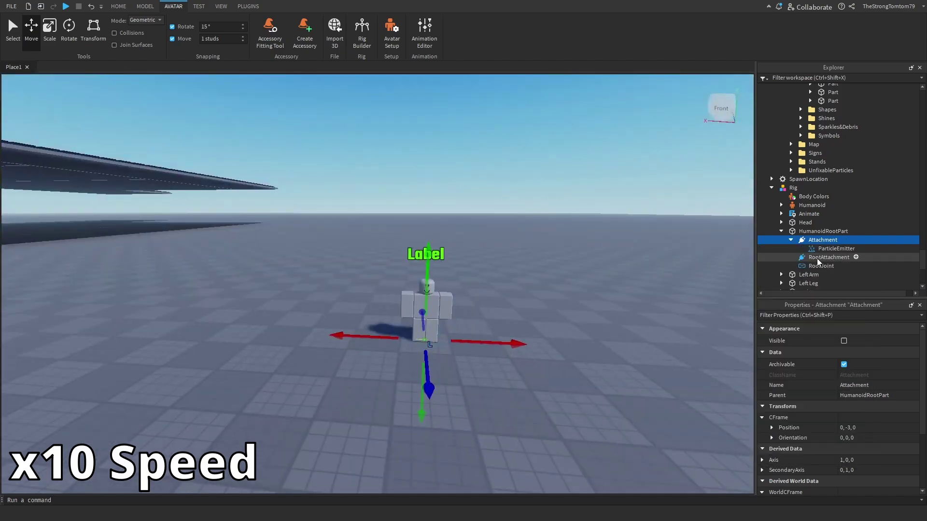
Step: Set the foot-level ParticleEmitter's Speed to 0.01 and its Orientation to VelocityPerpendicular
left_click(830, 249)
left_click(863, 400)
type("0.01")
left_click(869, 370)
left_click(881, 403)
Step: Set the foot-level ParticleEmitter's RotSpeed to 60, Lifetime to 3 and Size to 5
right_click_drag(579, 290, 573, 357)
left_click(856, 391)
type("60")
left_click(864, 361)
type("5w")
left_click(438, 207)
left_click(457, 232)
right_click_drag(439, 207, 385, 327)
left_click(810, 88)
left_click(843, 96)
left_click(874, 350)
key("ctrl+c")
left_click(836, 199)
left_click(869, 402)
key("ctrl+v")
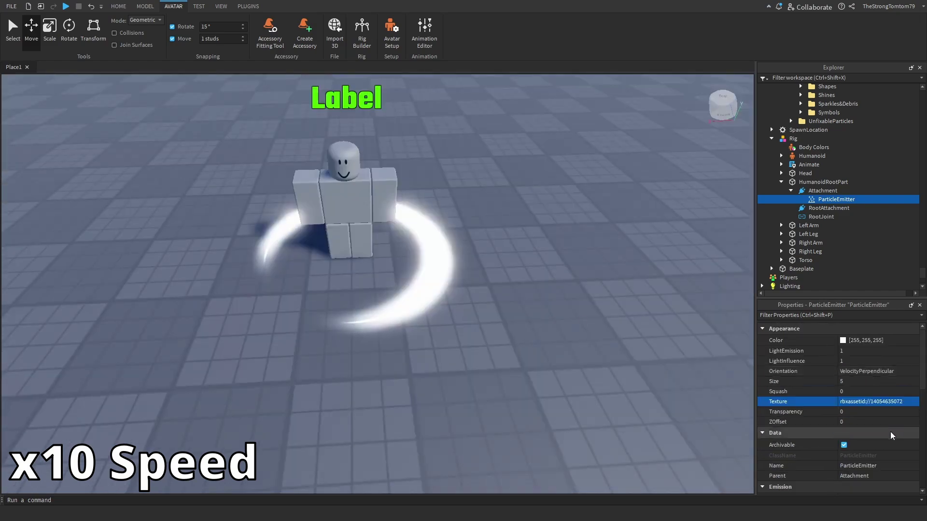
Step: Edit the foot-level emitter's Size curve so the rings shrink over their lifetime
left_click(869, 381)
left_click(913, 381)
left_click_drag(654, 248, 658, 307)
left_click(641, 310)
right_click_drag(623, 309, 612, 306)
Step: Set the foot-level emitter's Rotation range to -180, 180
scroll(859, 400, "down", 5)
left_click(852, 381)
type("-180,180")
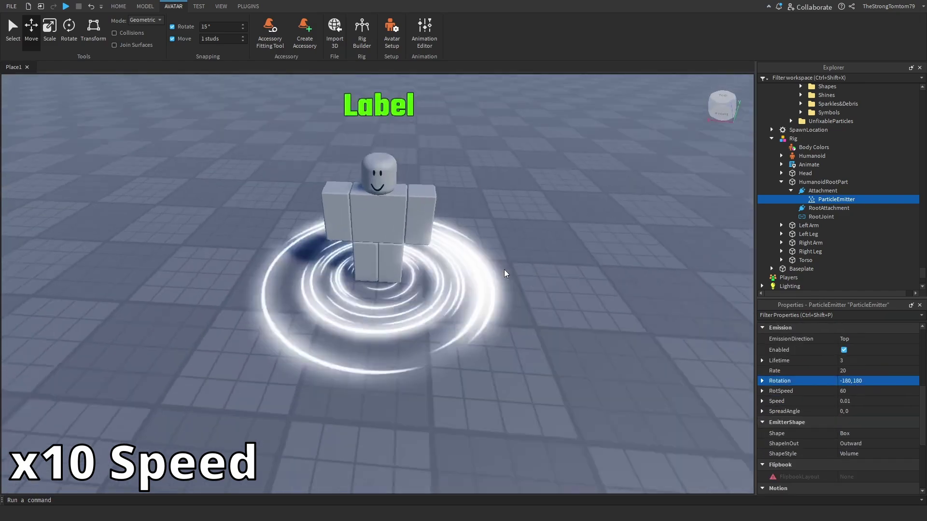
Step: Color the foot-level emitter's rings green with the RGB value 38, 255, 0
right_click_drag(504, 274, 504, 232)
scroll(503, 273, "down", 2)
scroll(853, 378, "up", 5)
left_click(842, 341)
left_click(530, 176)
left_click(527, 346)
right_click_drag(526, 346, 527, 328)
left_click(843, 340)
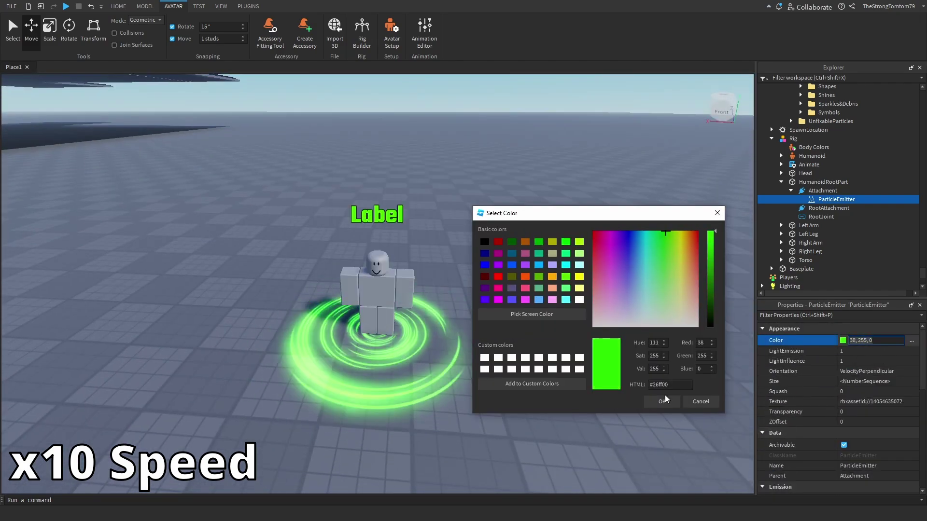
left_click(662, 401)
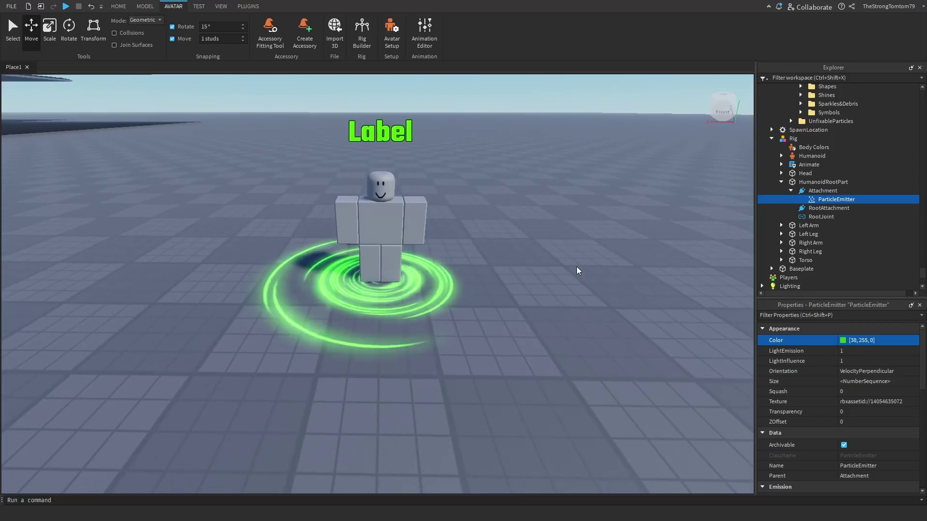
right_click_drag(577, 271, 616, 253)
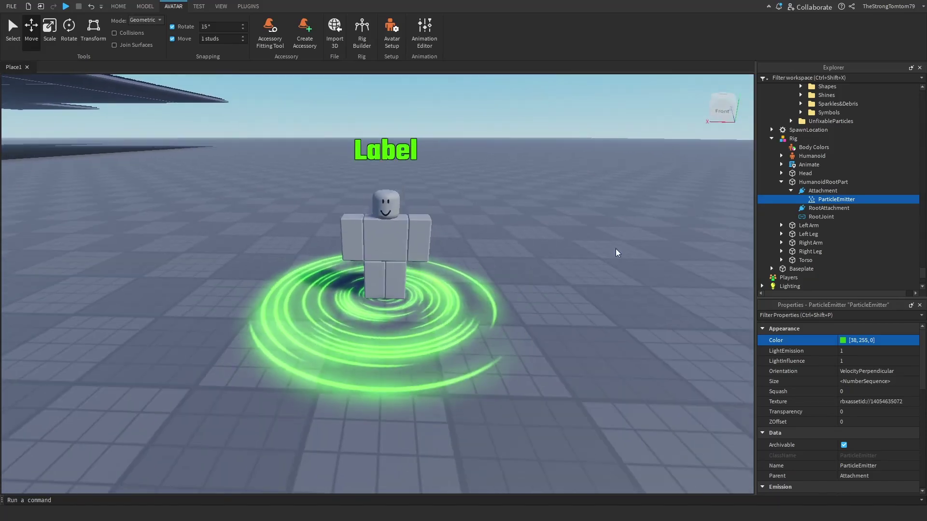
Step: Insert a second ParticleEmitter directly into the rig's HumanoidRootPart
left_click(853, 182)
type("at")
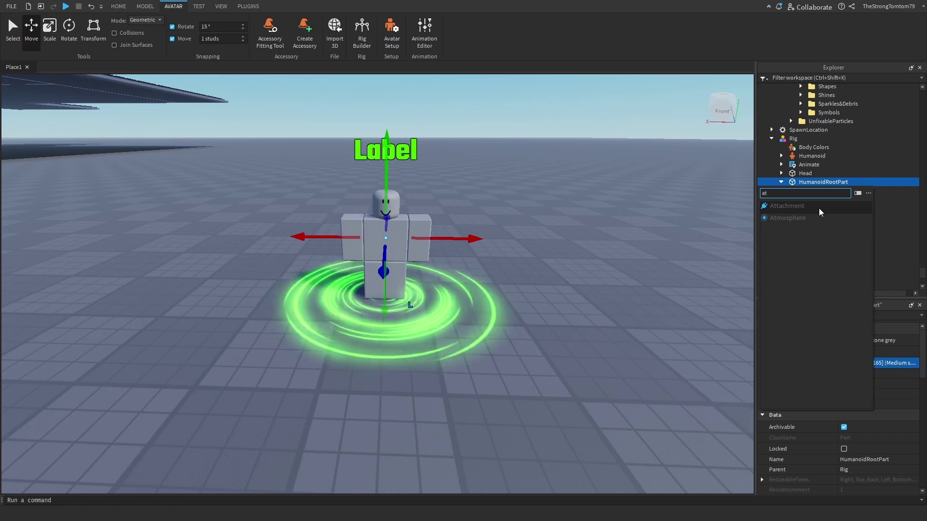
key("BackSpace")
key("BackSpace")
type("part")
left_click(812, 220)
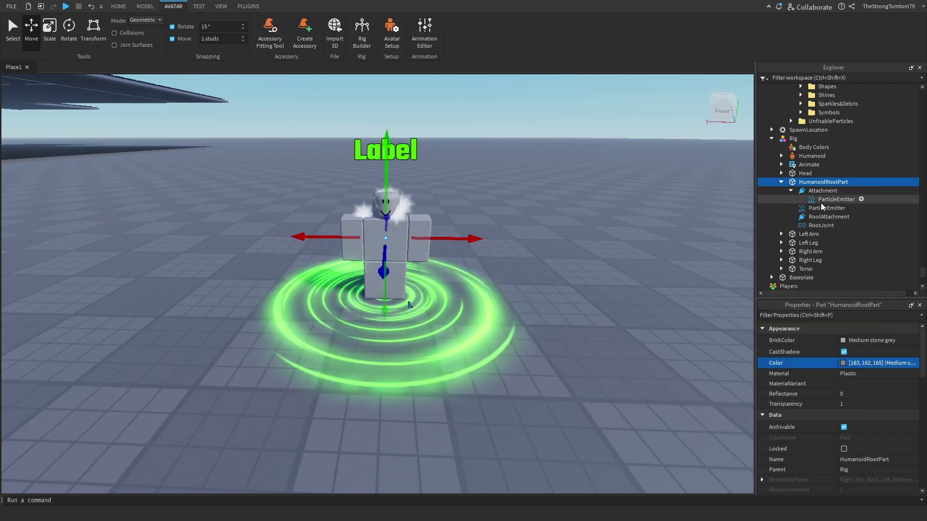
Step: Set the second ParticleEmitter's SpreadAngle to 360, 360
left_click(820, 208)
scroll(889, 421, "down", 5)
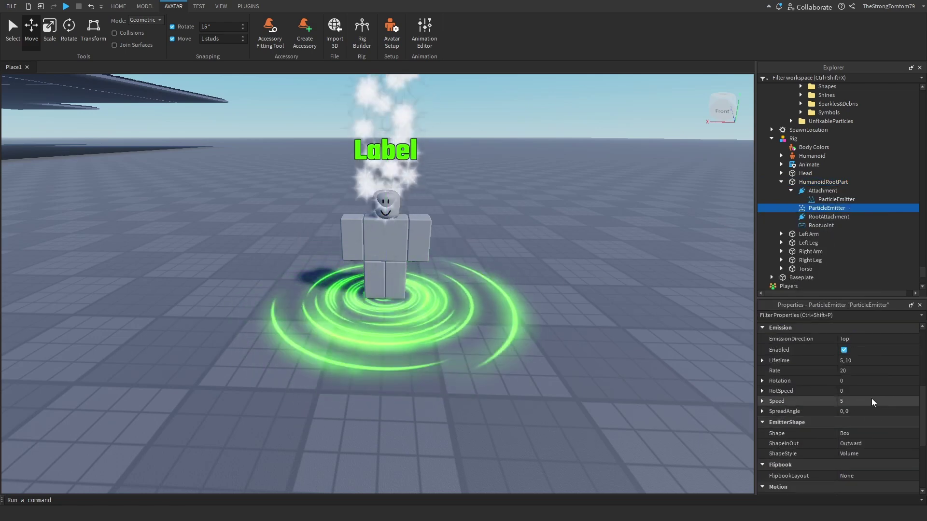
left_click(858, 408)
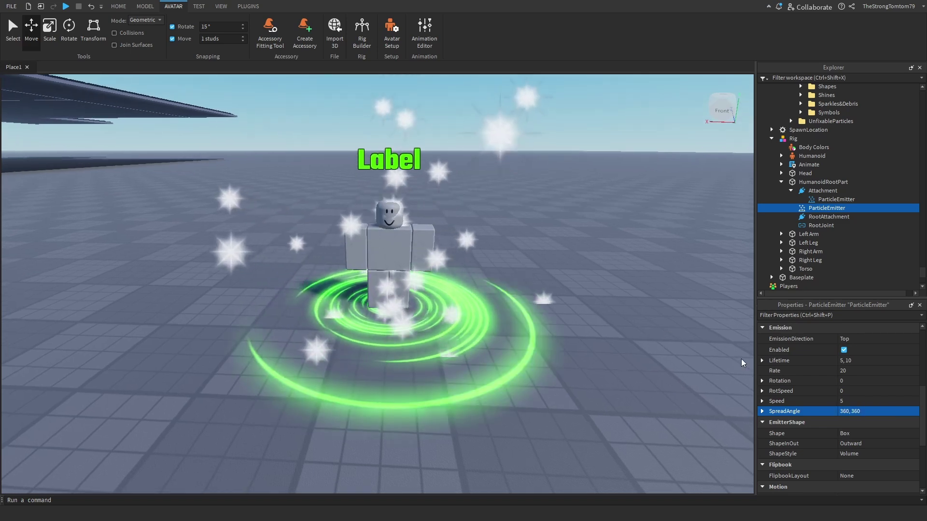
left_click(868, 361)
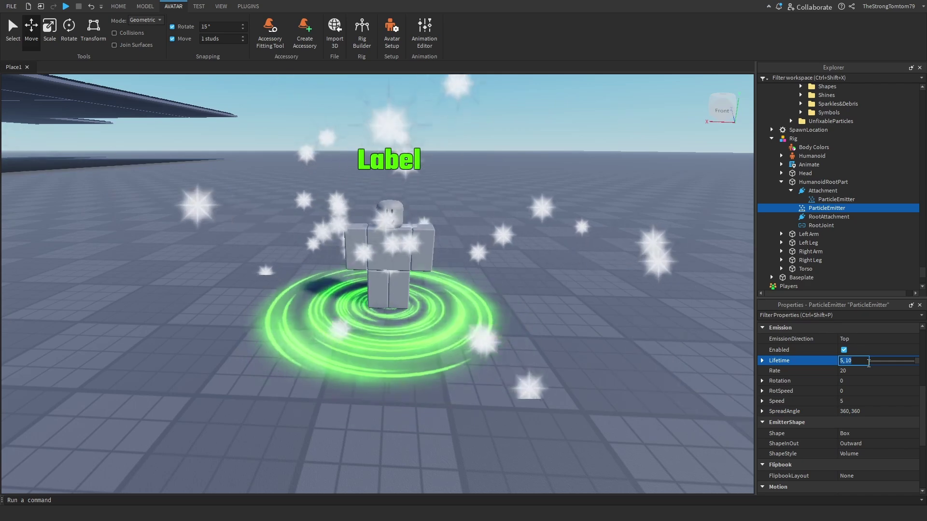
left_click(844, 371)
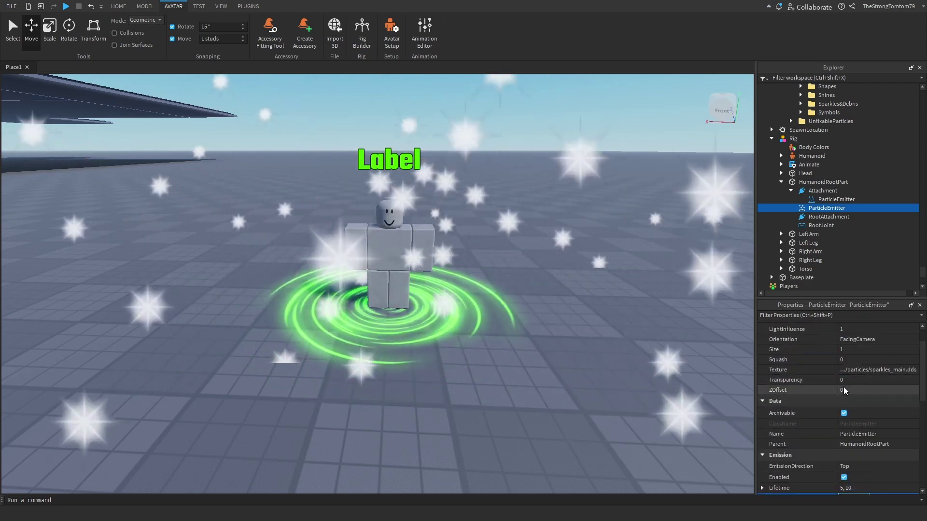
Step: Edit the second emitter's Transparency curve to rise from 0 to 1 so the sparkles fade out
scroll(839, 411, "up", 5)
scroll(845, 429, "down", 4)
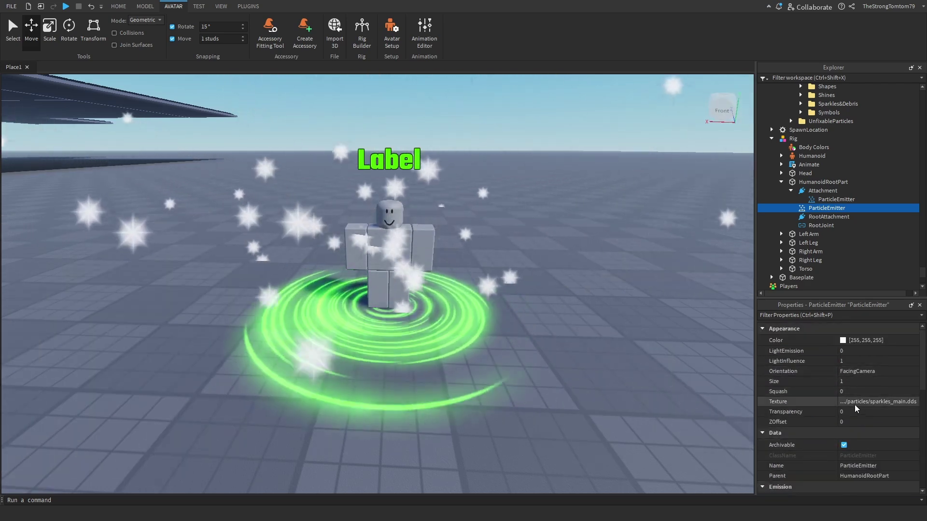
scroll(904, 393, "up", 5)
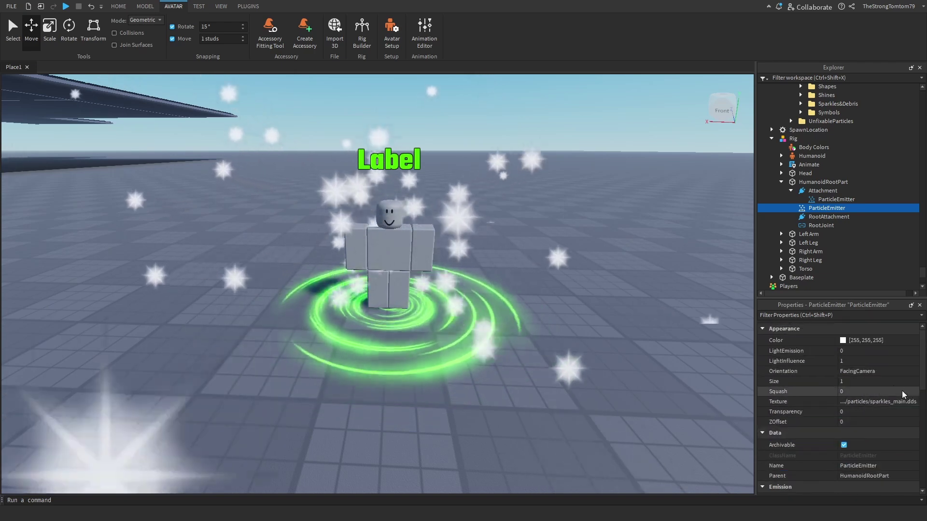
left_click(903, 411)
left_click(912, 411)
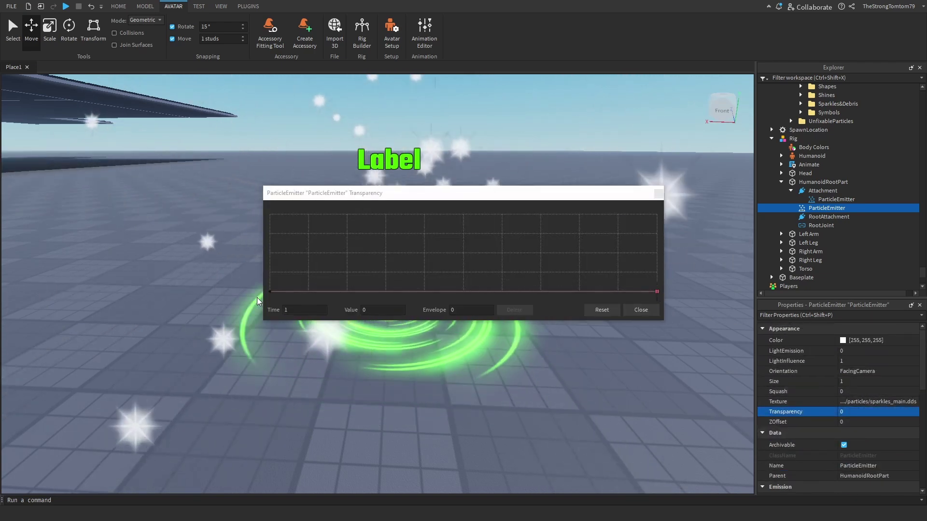
left_click_drag(657, 292, 652, 174)
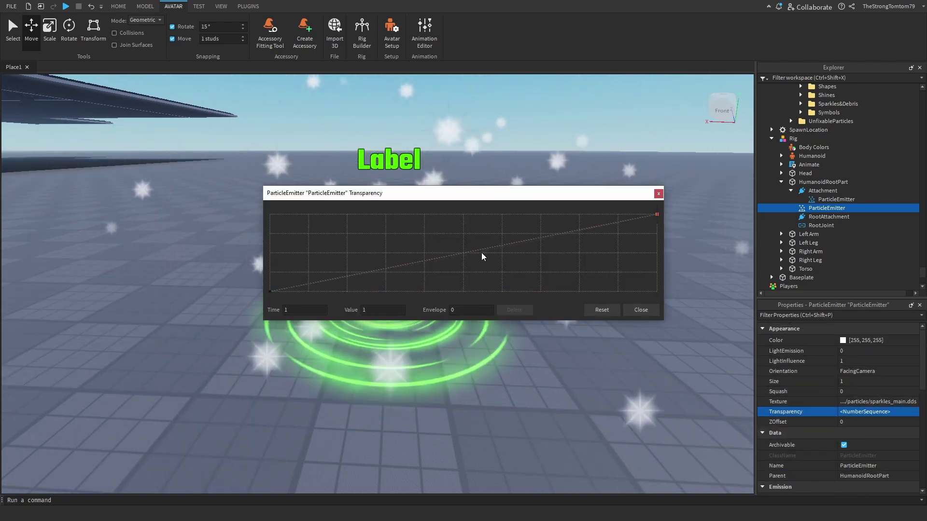
left_click_drag(570, 192, 661, 309)
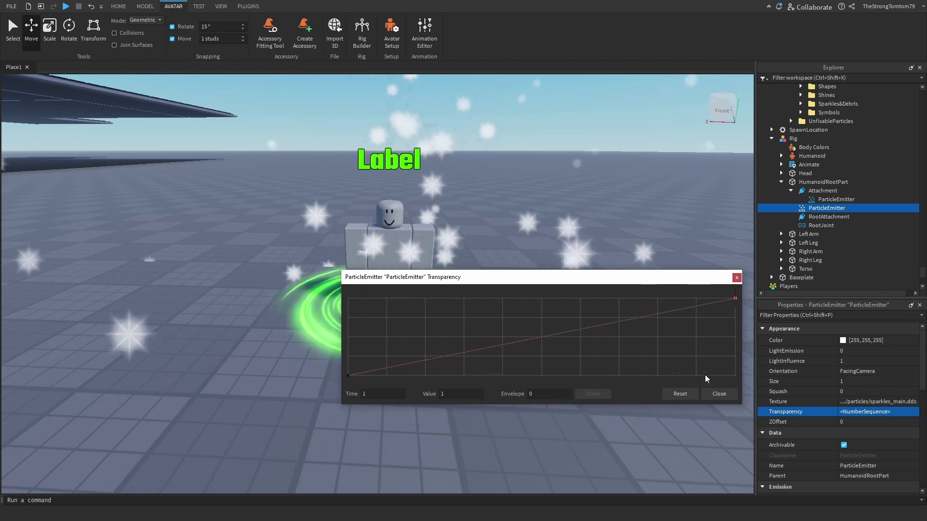
left_click(732, 428)
Step: Set the second emitter's Lifetime range to 1, 2
scroll(854, 396, "down", 4)
left_click(853, 392)
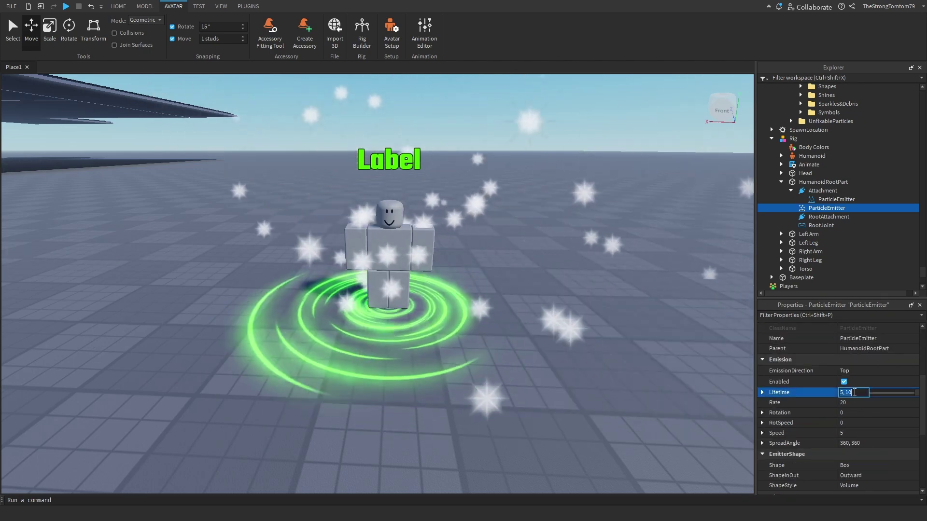
type("1, 2")
key("Return")
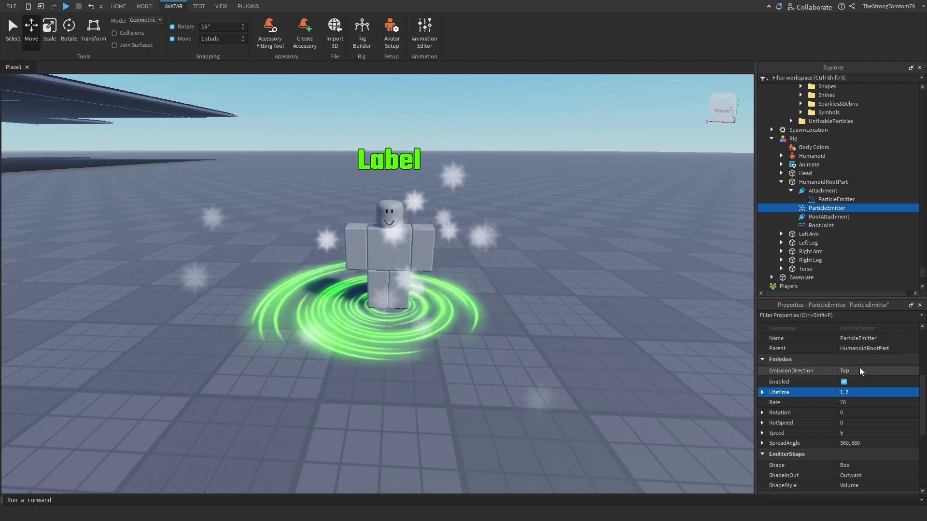
Step: Set the second ParticleEmitter's Color to 0, 255, 0 and its LightEmission to 1
scroll(859, 367, "up", 4)
left_click(869, 341)
left_click(911, 341)
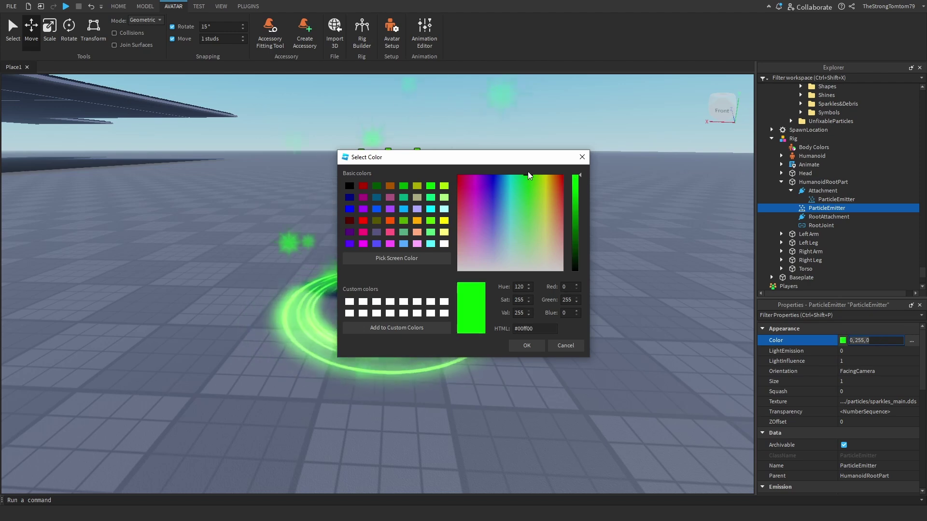
left_click(527, 346)
left_click(851, 351)
type("1")
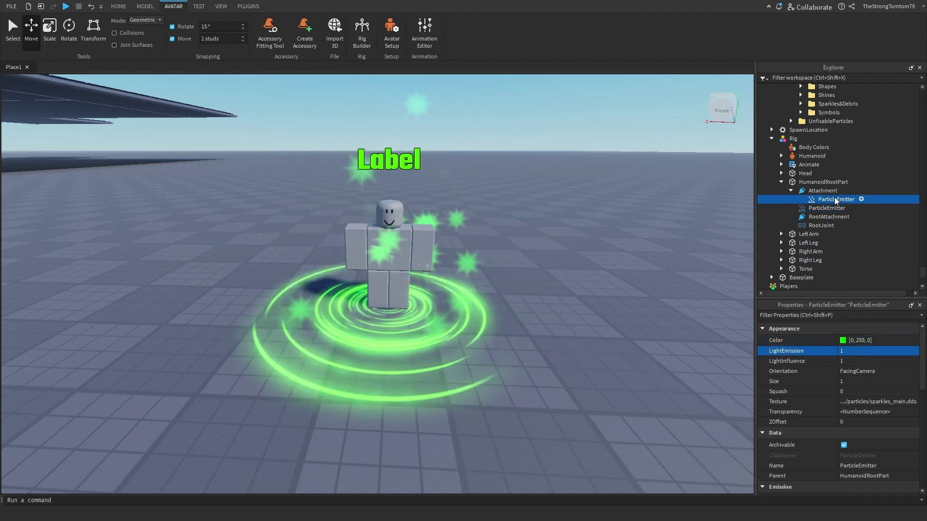
Step: Copy the Color 38, 255, 0 from the Attachment's ring emitter onto the second ParticleEmitter
left_click(830, 210)
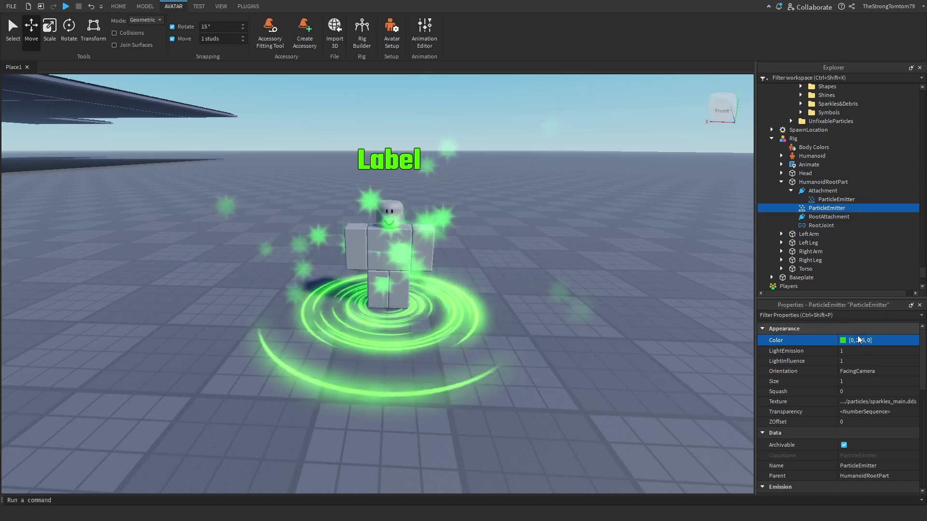
key("ctrl+v")
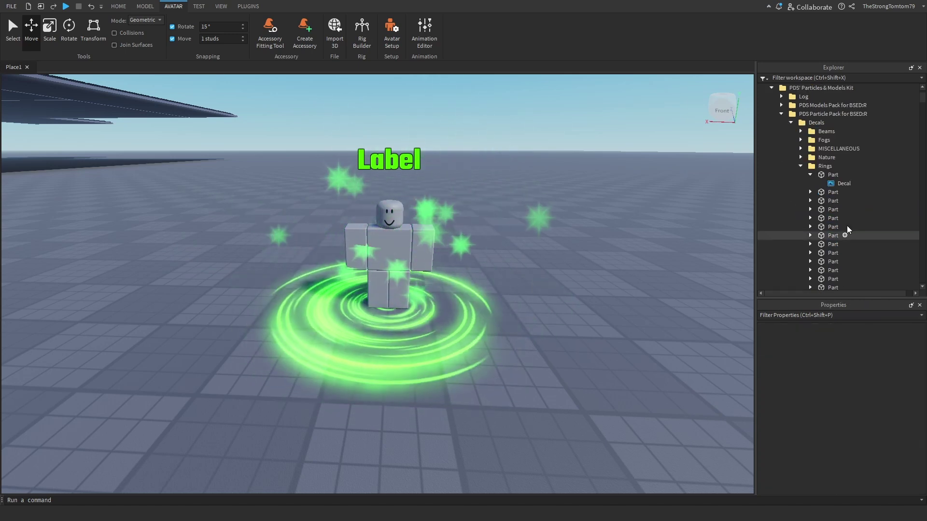
left_click(384, 220)
scroll(850, 229, "down", 5)
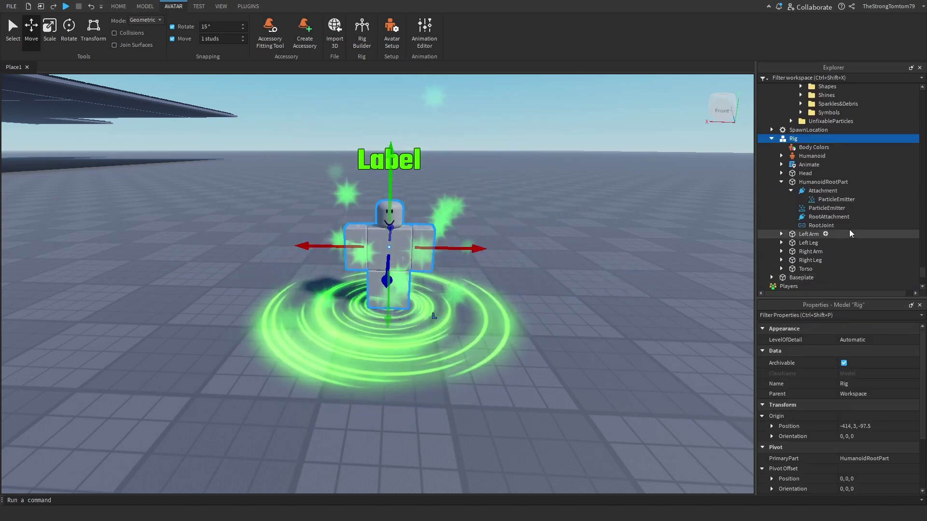
left_click(826, 200)
left_click(869, 340)
key("ctrl+c")
left_click(826, 208)
left_click(876, 340)
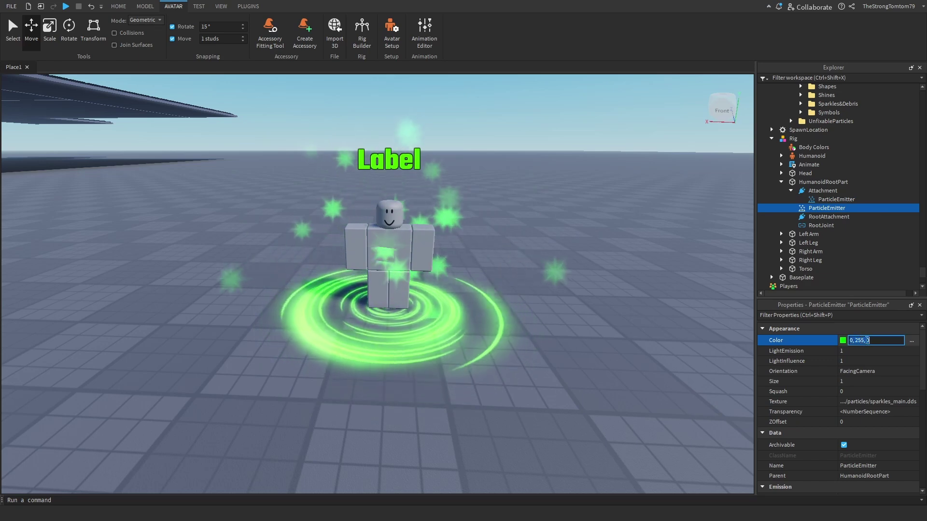
key("ctrl+v")
key("Return")
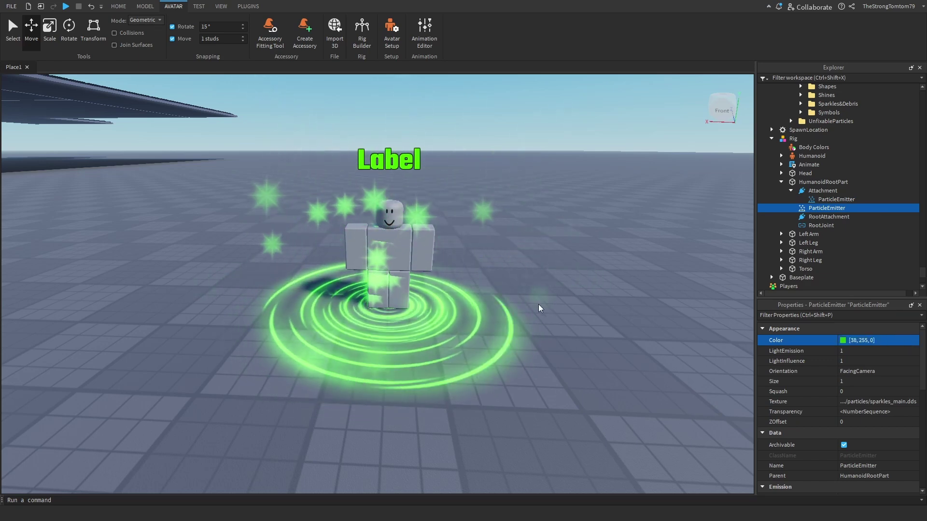
Step: Set the second ParticleEmitter's Size to 0.5 and its Speed to 2
left_click(859, 382)
type("0.5")
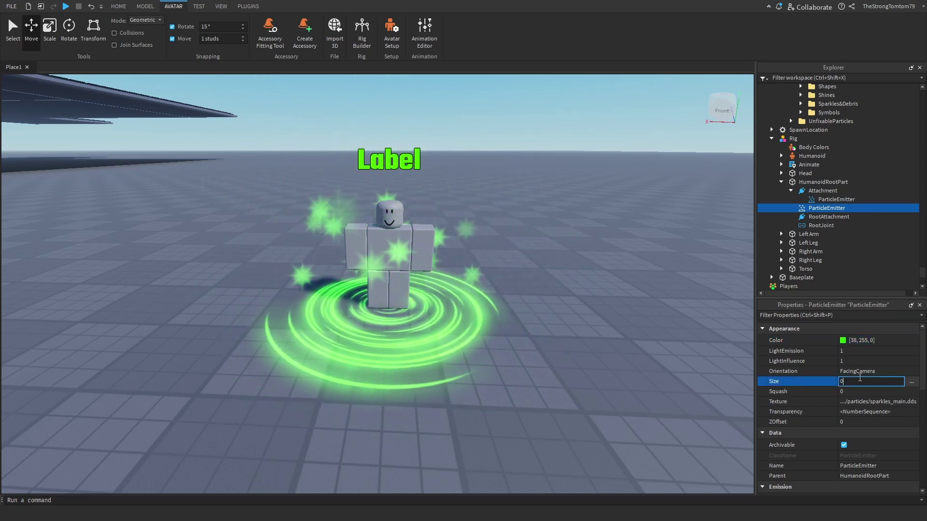
key("Return")
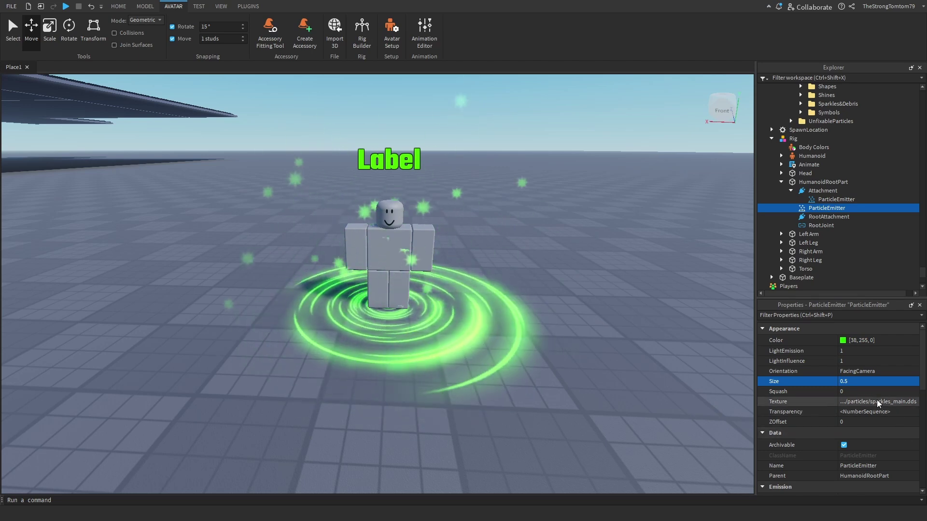
scroll(863, 423, "down", 3)
scroll(862, 418, "down", 5)
left_click(857, 401)
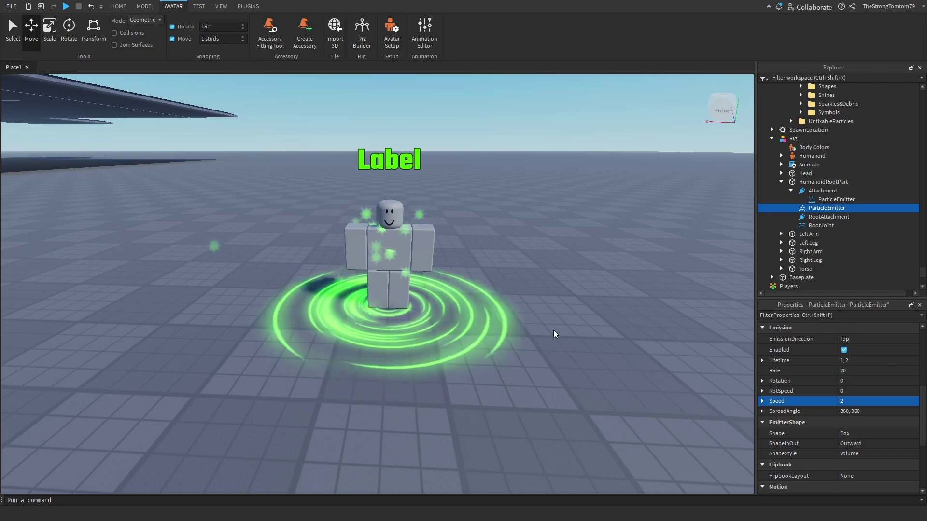
Step: Find a four-pointed sparkle on the Sparkles & Debris board and copy the texture ID from its decal
scroll(553, 331, "up", 3)
scroll(553, 330, "down", 5)
right_click_drag(553, 330, 553, 330)
scroll(553, 330, "up", 3)
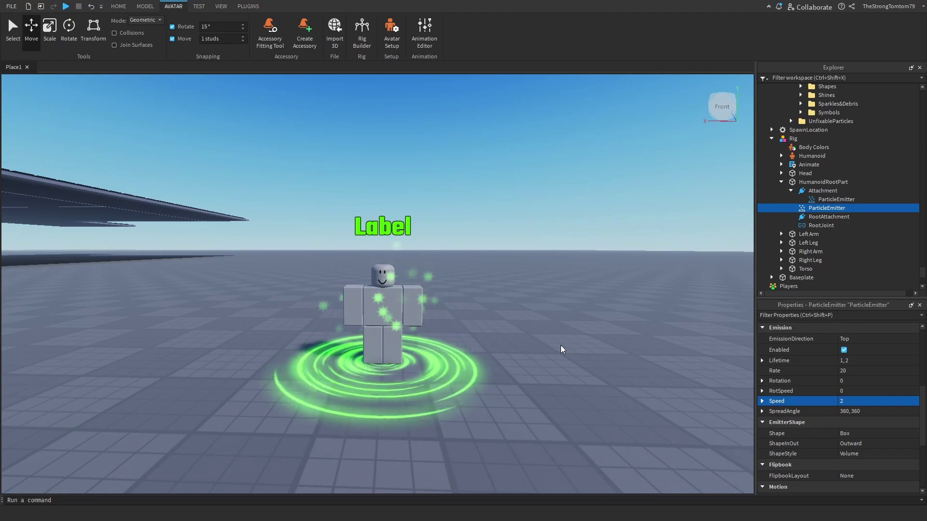
right_click_drag(475, 310, 474, 309)
key("w")
right_click_drag(572, 340, 572, 340)
key("w")
key("s")
key("w")
left_click(409, 297)
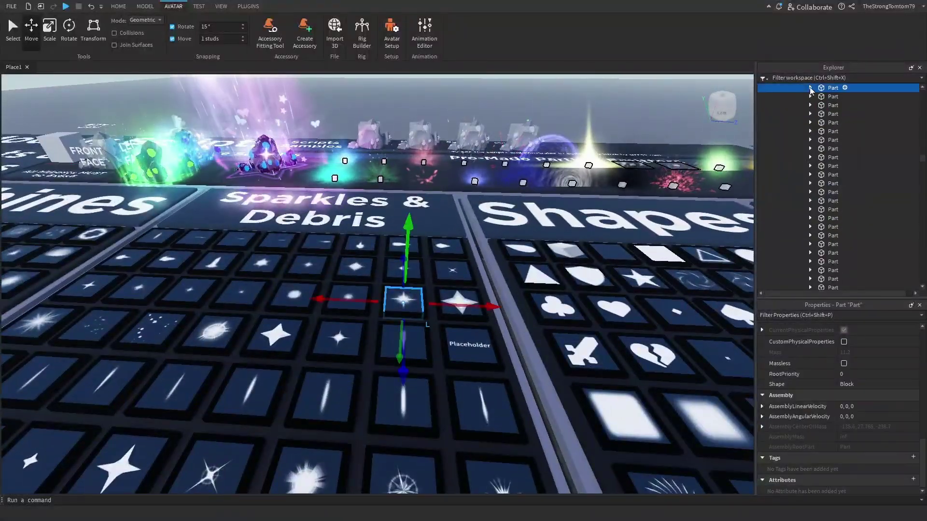
left_click(810, 88)
left_click(826, 97)
left_click(871, 351)
Step: Apply the copied texture rbxassetid://298984512 to the rig's second ParticleEmitter and set its RotSpeed to 30
key("w")
right_click_drag(554, 247, 549, 251)
left_click(447, 237)
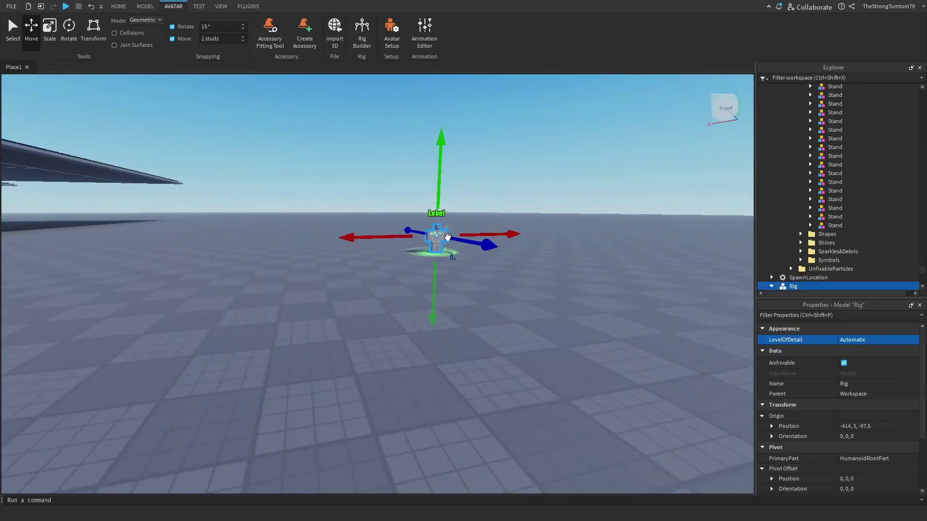
scroll(832, 276, "down", 4)
left_click(832, 249)
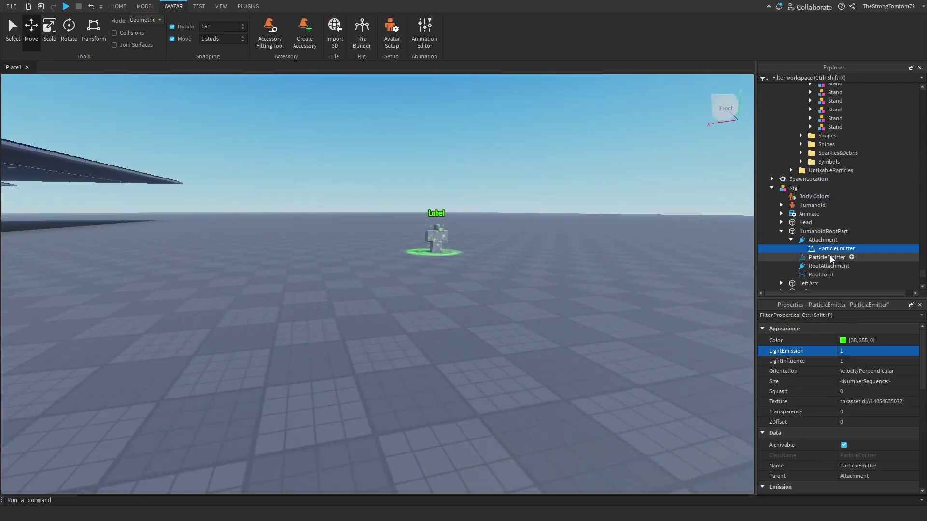
left_click(828, 259)
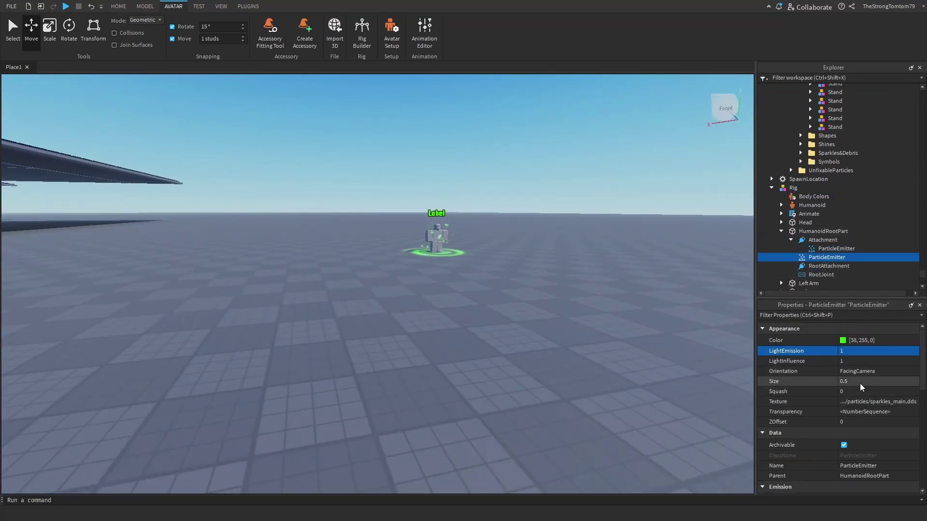
scroll(863, 401, "down", 5)
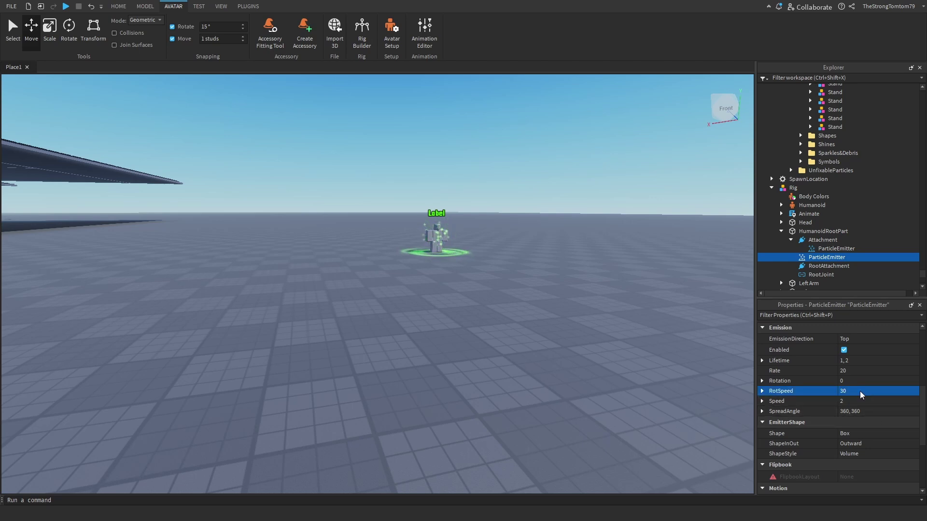
Step: Examine the aura from several distances and look through the second emitter's emission, shape and motion properties
key("f")
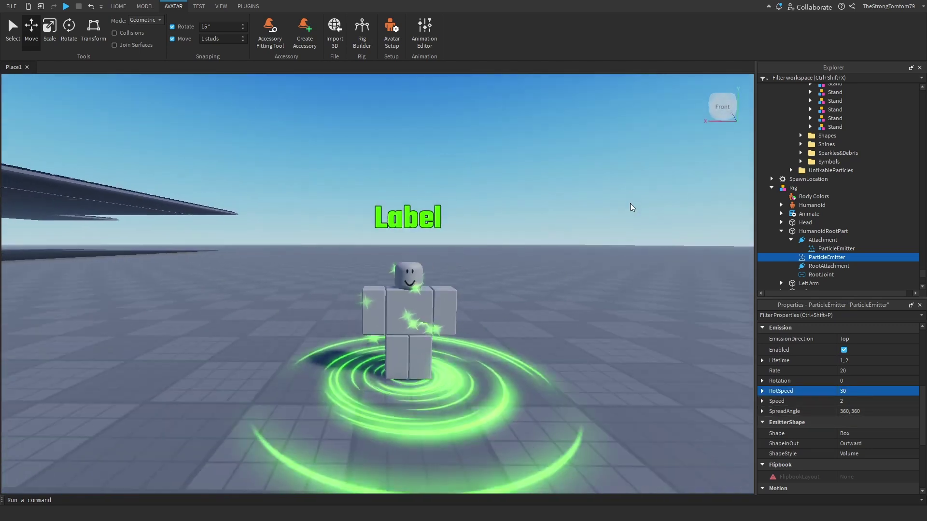
key("s")
key("w")
key("d")
right_click_drag(595, 283, 561, 312)
left_click(562, 321)
key("a")
key("w")
key("s")
key("s")
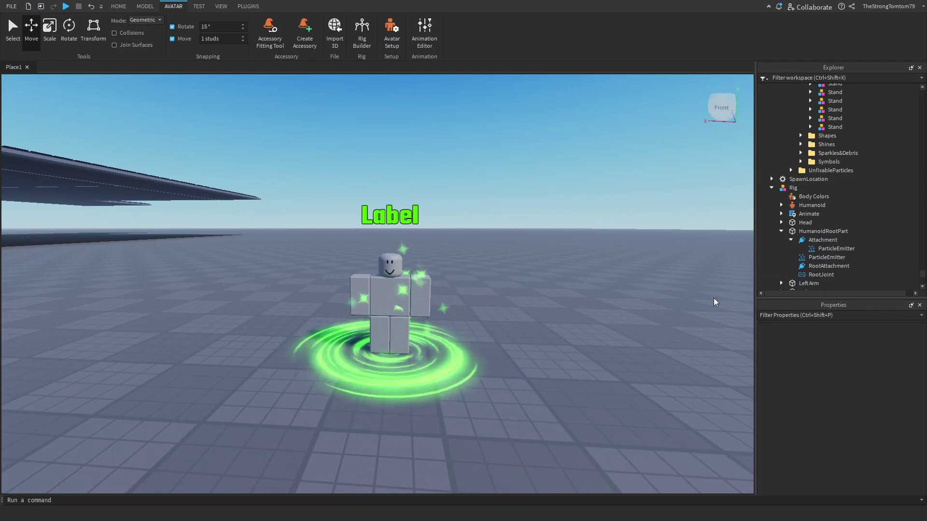
left_click(828, 258)
scroll(860, 389, "down", 5)
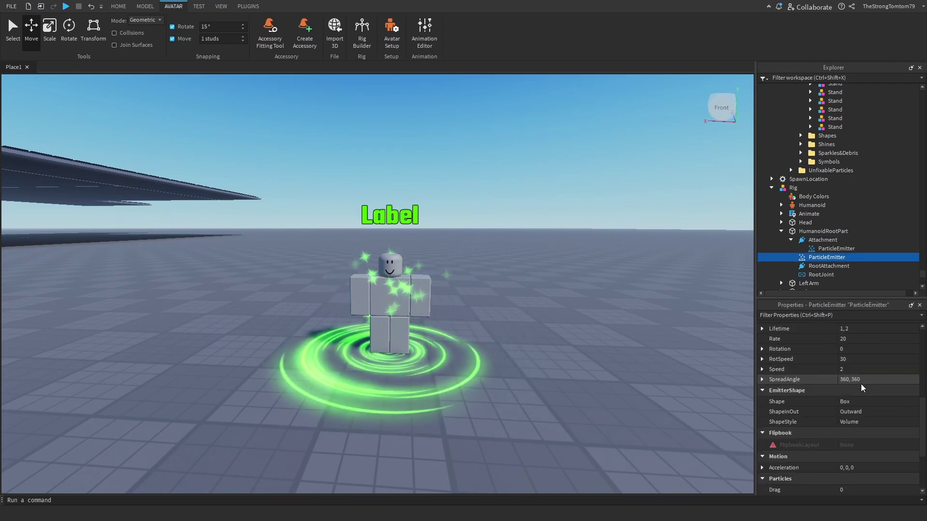
scroll(863, 388, "down", 3)
scroll(852, 418, "up", 5)
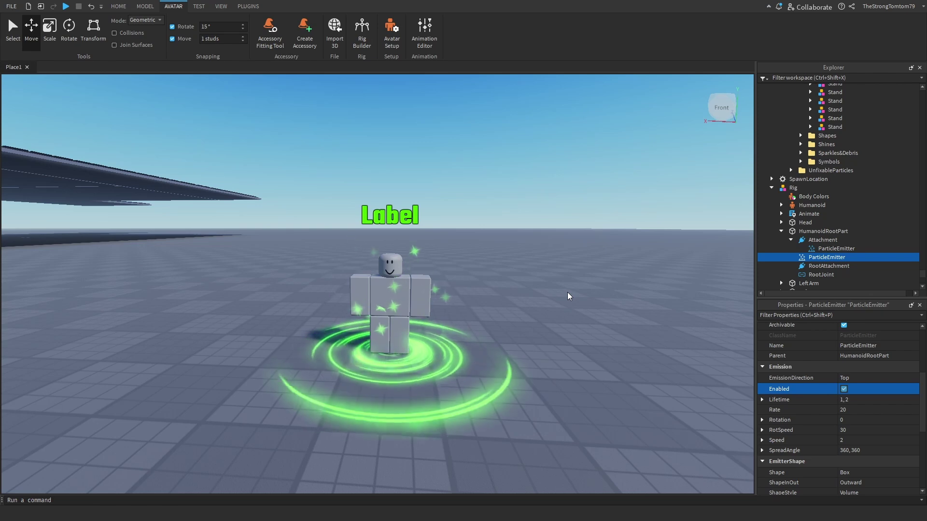
right_click_drag(567, 292, 560, 294)
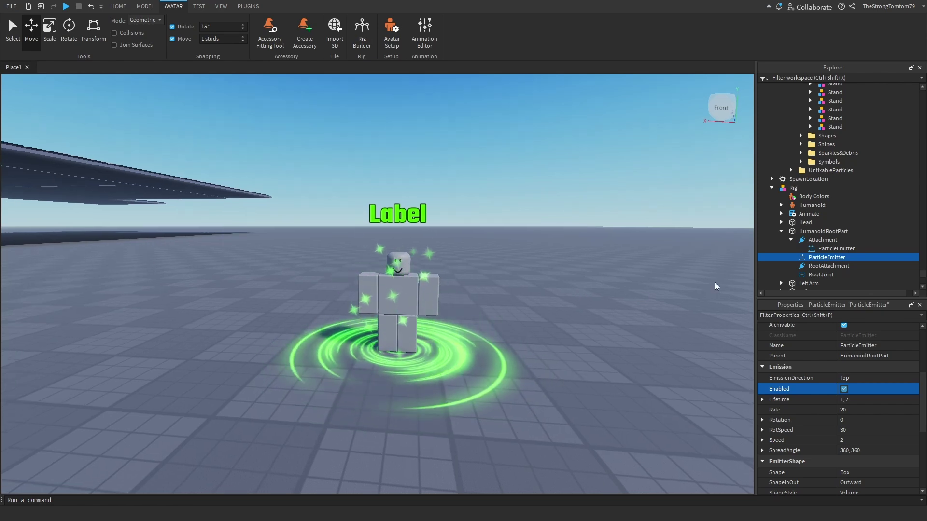
Step: Insert a Part into the HumanoidRootPart and lower it to the ground at the rig's feet
left_click(853, 232)
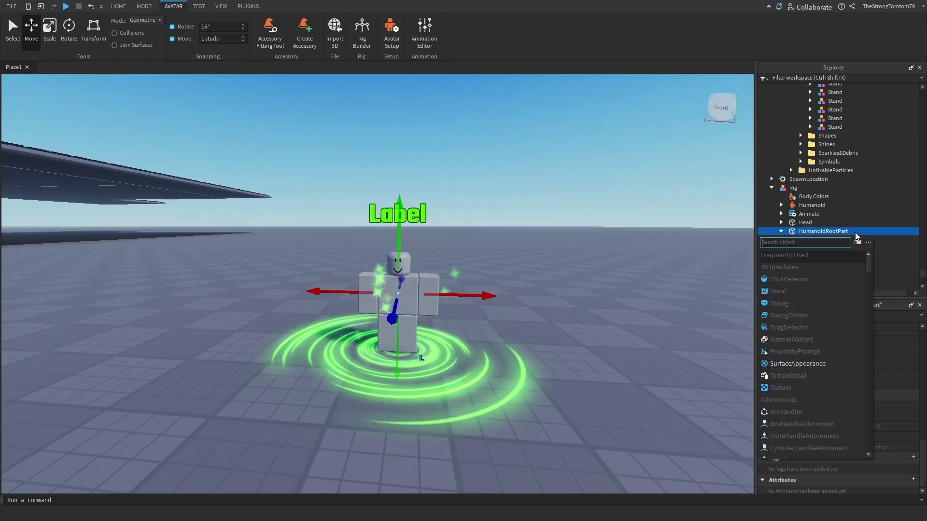
type("part")
key("Return")
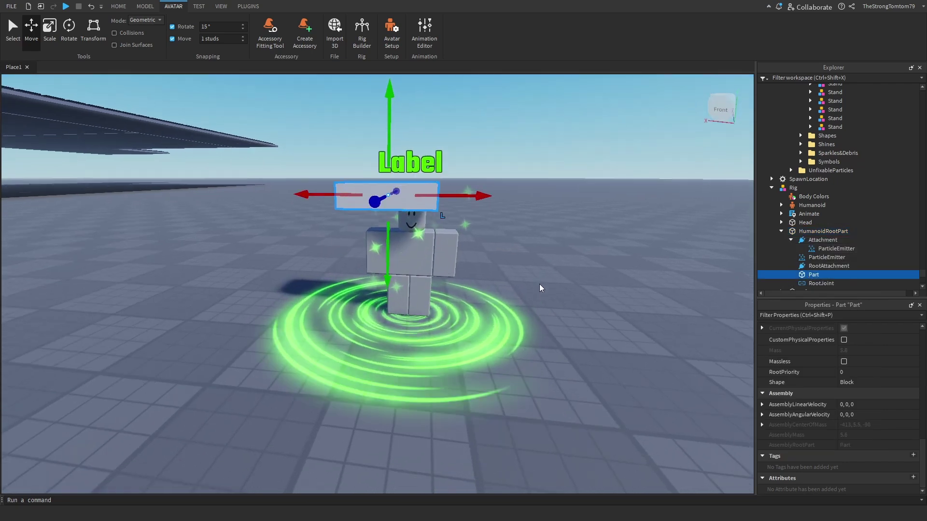
right_click_drag(540, 288, 547, 288)
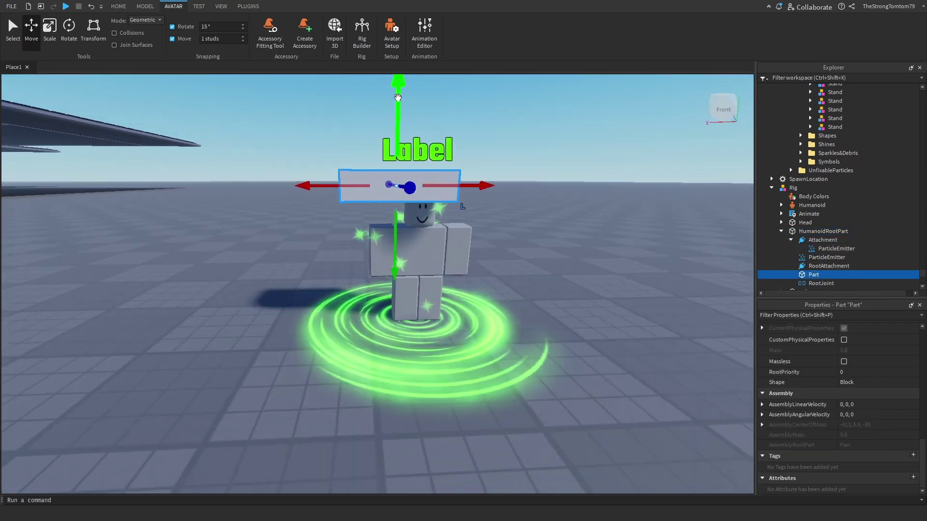
left_click_drag(393, 102, 382, 283)
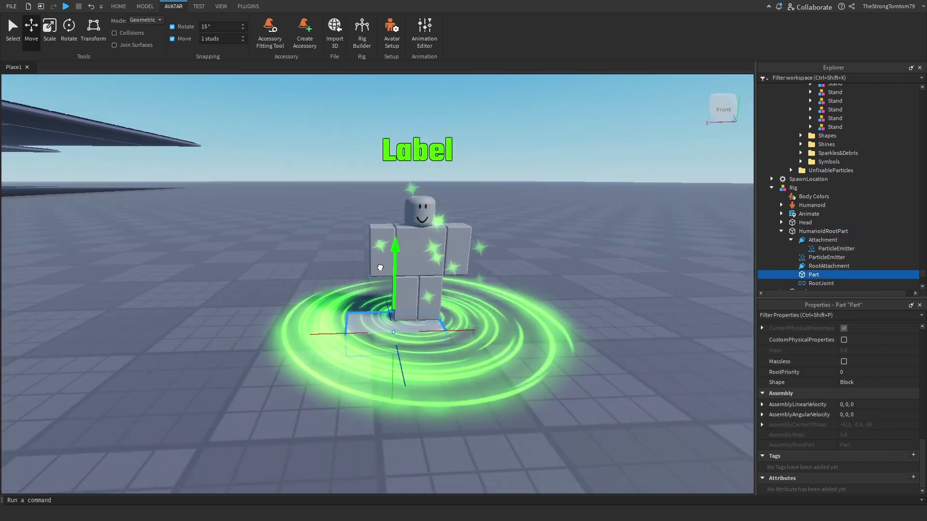
right_click_drag(382, 284, 386, 264)
Step: Scale the Part outward along both horizontal axes so it sits centered beneath the rig
key("ctrl+3")
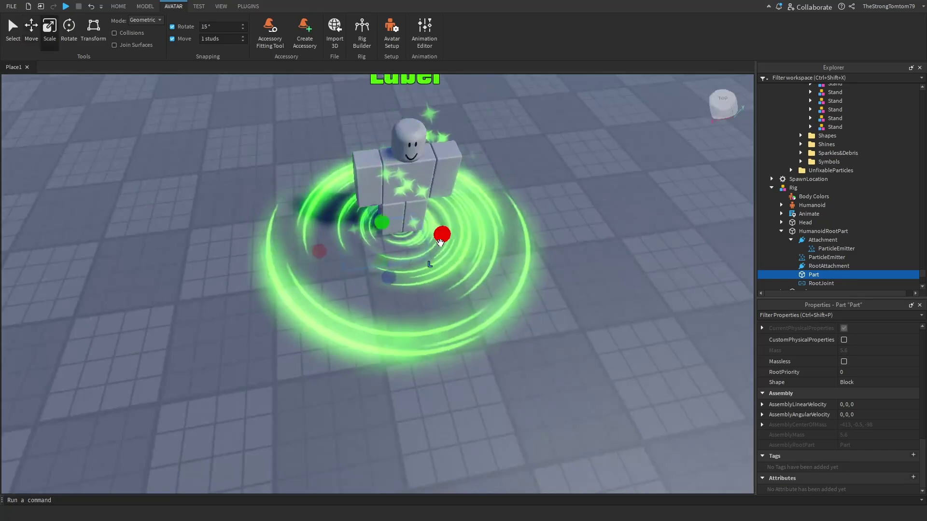
left_click_drag(441, 241, 463, 236)
right_click(466, 237)
left_click(520, 350)
scroll(520, 350, "up", 3)
right_click_drag(521, 350, 520, 350)
scroll(521, 351, "down", 4)
left_click_drag(317, 357, 335, 355)
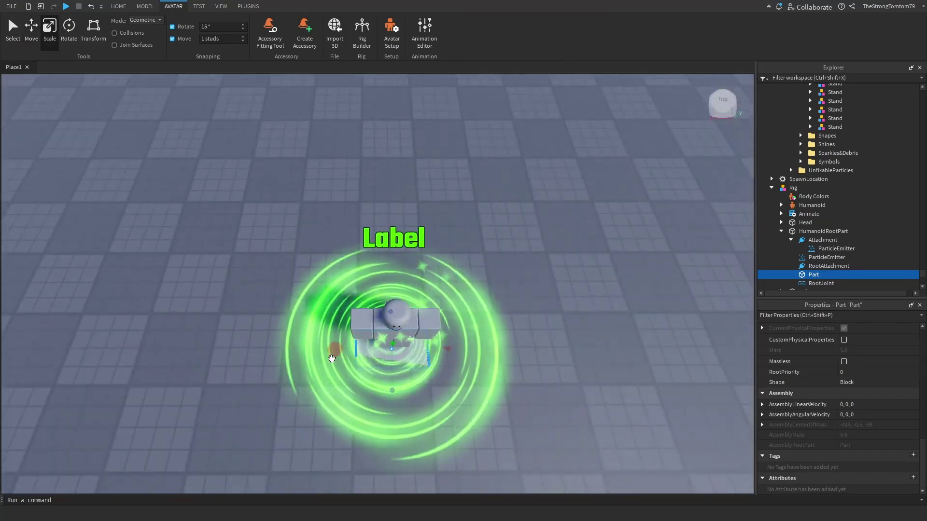
right_click_drag(499, 349, 499, 350)
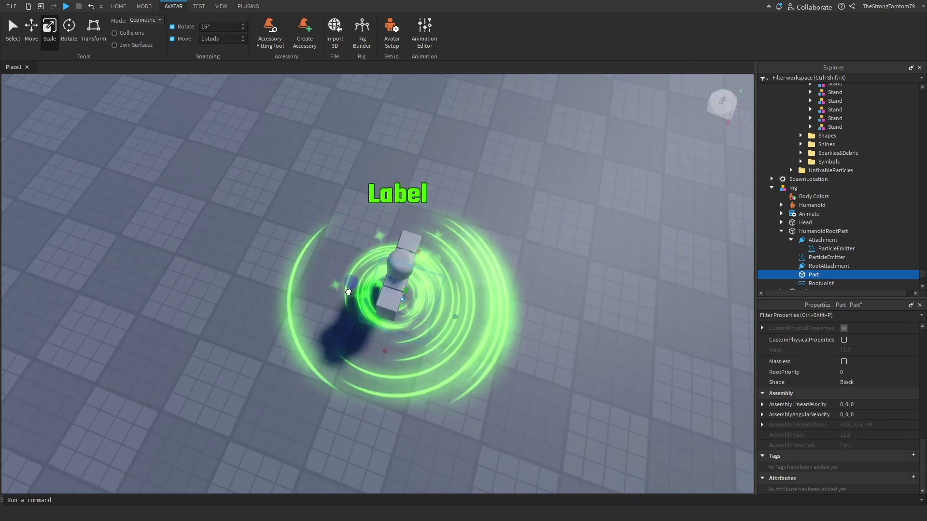
right_click_drag(340, 290, 449, 274)
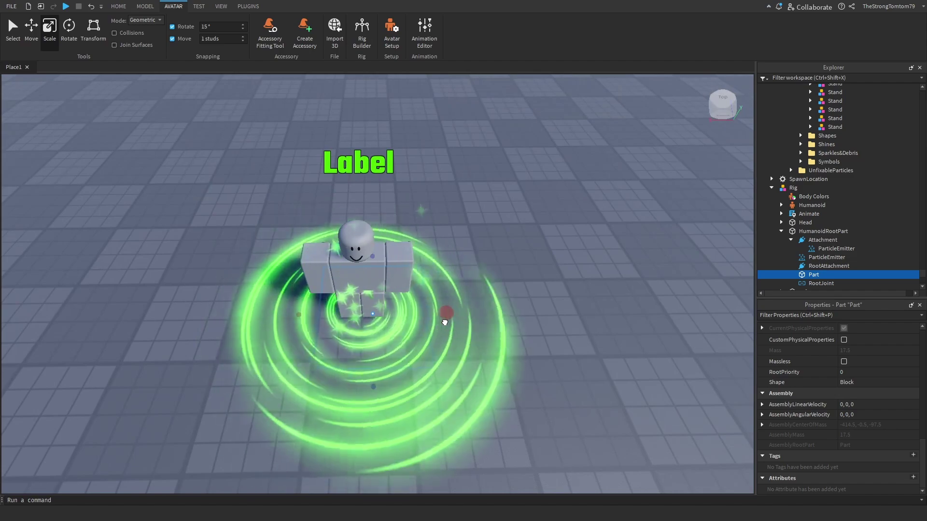
scroll(281, 320, "up", 4)
right_click_drag(281, 320, 632, 314)
Step: Make the Part under the rig invisible by setting its Transparency to 1
scroll(565, 309, "down", 4)
left_click(868, 406)
type("1")
key("Return")
Step: Paste a copy of the sparkle ParticleEmitter into the Part
left_click(822, 256)
left_click(823, 275)
key("ctrl+shift+v")
scroll(856, 381, "down", 5)
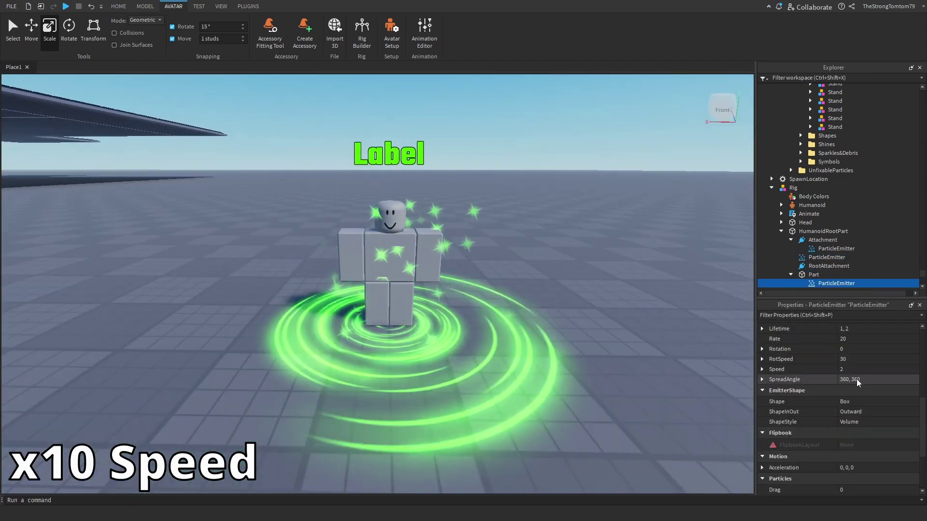
Step: Set the Part's ParticleEmitter Color to 110, 255, 134 and its Size to 0.25
scroll(856, 381, "up", 5)
left_click(843, 341)
left_click(534, 195)
left_click(526, 216)
left_click(526, 346)
left_click(868, 382)
type("0.25")
key("Return")
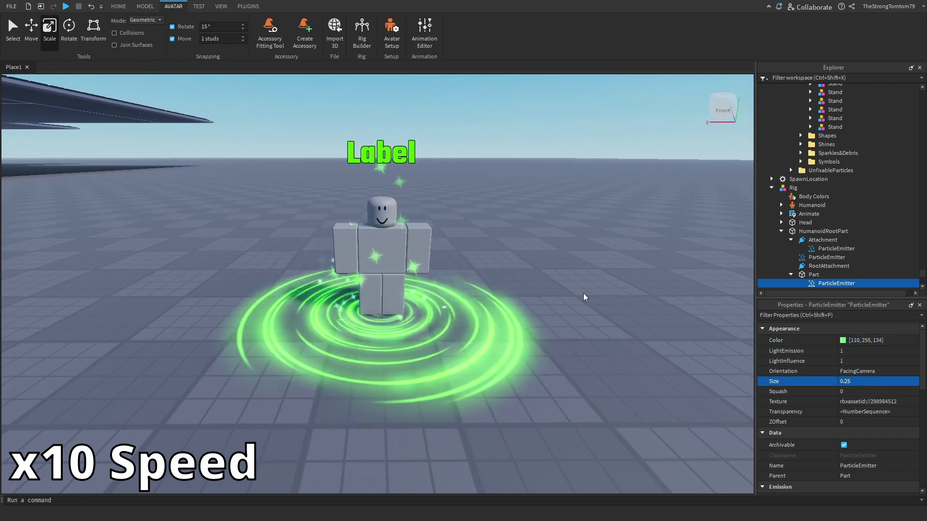
left_click(869, 412)
left_click(642, 311)
left_click(813, 275)
right_click_drag(622, 309, 579, 338)
left_click(519, 262)
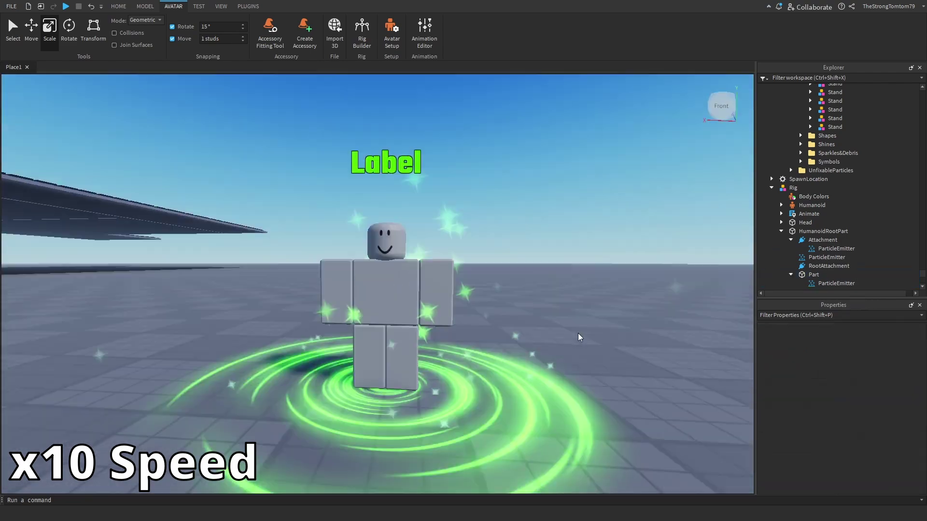
Step: Reveal the Part under the rig by setting its Transparency to 0, and undo the stray last edit
left_click(813, 274)
left_click(865, 406)
type("0")
scroll(856, 405, "down", 3)
left_click(848, 416)
left_click(386, 217)
key("ctrl+z")
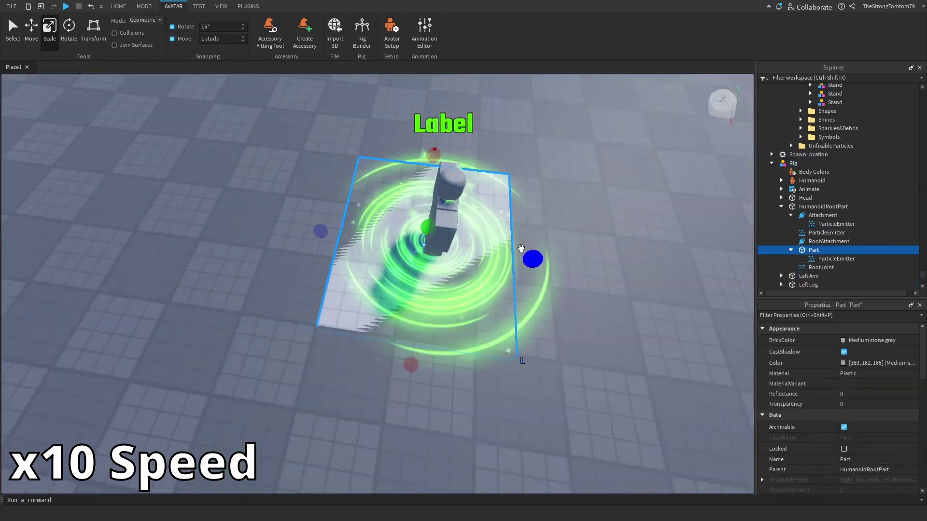
Step: Try a Size of 11, 1, 11 on the Part, and reduce it to 9, 1, 9
scroll(856, 381, "down", 3)
left_click(871, 352)
type("11,1,11")
right_click_drag(519, 248, 540, 260)
left_click(863, 353)
type("9,1,9")
Step: Hide the resized Part by setting its Transparency back to 1 and check the finished aura
right_click_drag(645, 258, 646, 212)
scroll(868, 405, "up", 5)
left_click(868, 404)
type("1")
key("Return")
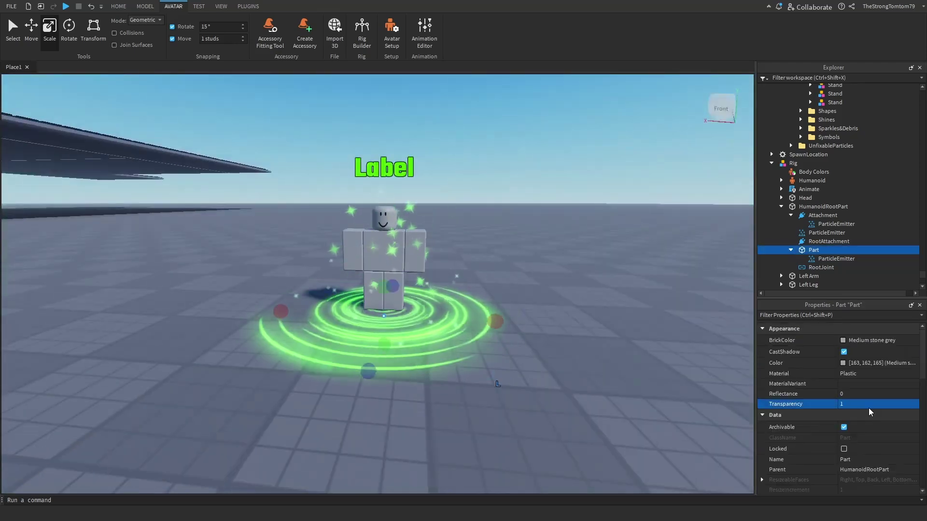
left_click(642, 273)
right_click_drag(643, 272, 642, 253)
scroll(642, 271, "up", 3)
scroll(643, 271, "down", 2)
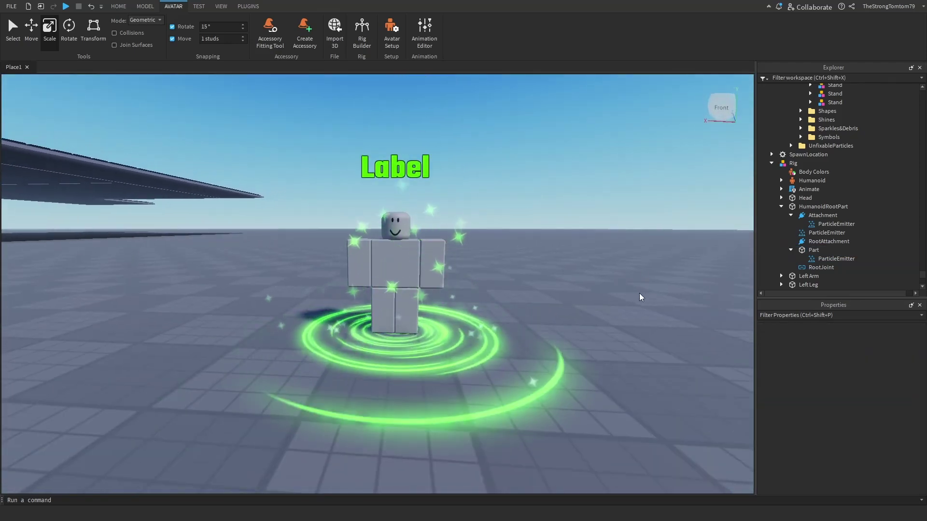
Step: Disable the ParticleEmitter directly under HumanoidRootPart, and set the Color of the Part's ParticleEmitter to 38, 255, 0
left_click(827, 232)
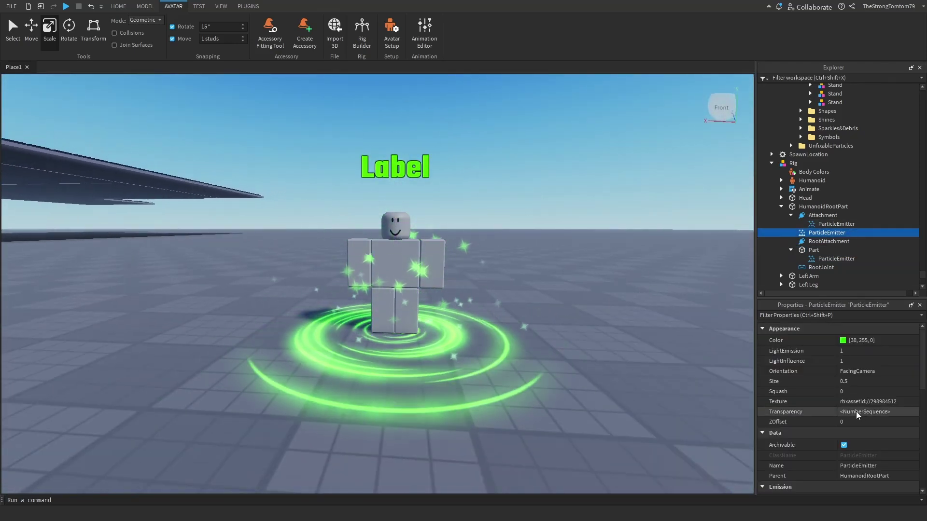
scroll(867, 403, "down", 2)
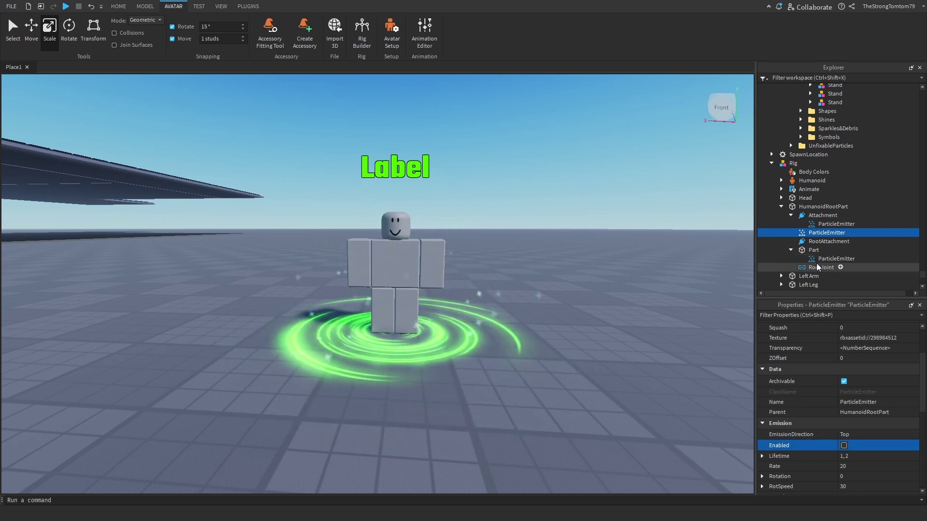
left_click(830, 259)
scroll(865, 341, "up", 2)
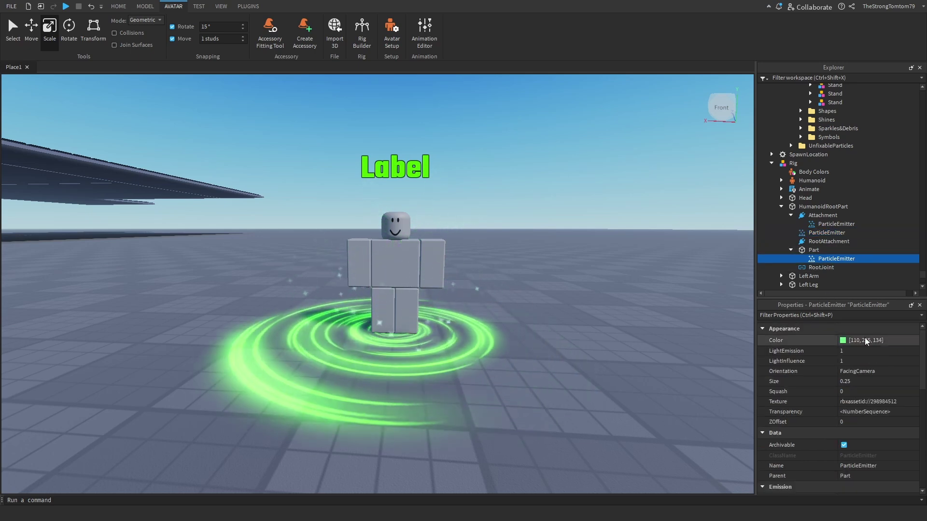
double_click(881, 340)
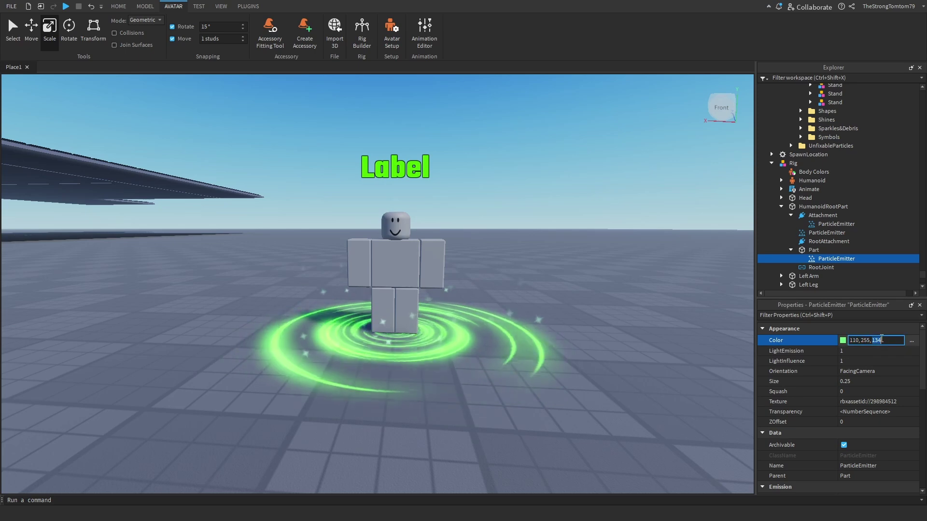
key("super+v")
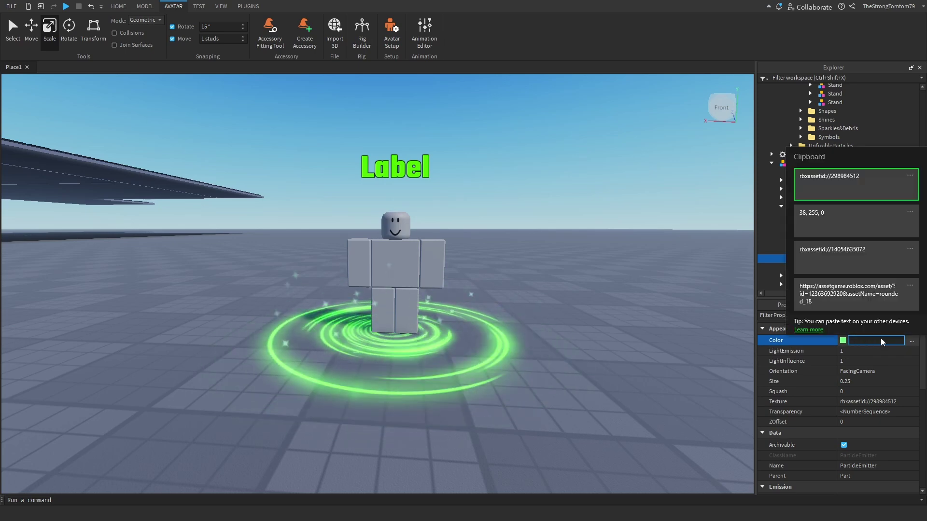
left_click(844, 212)
key("Return")
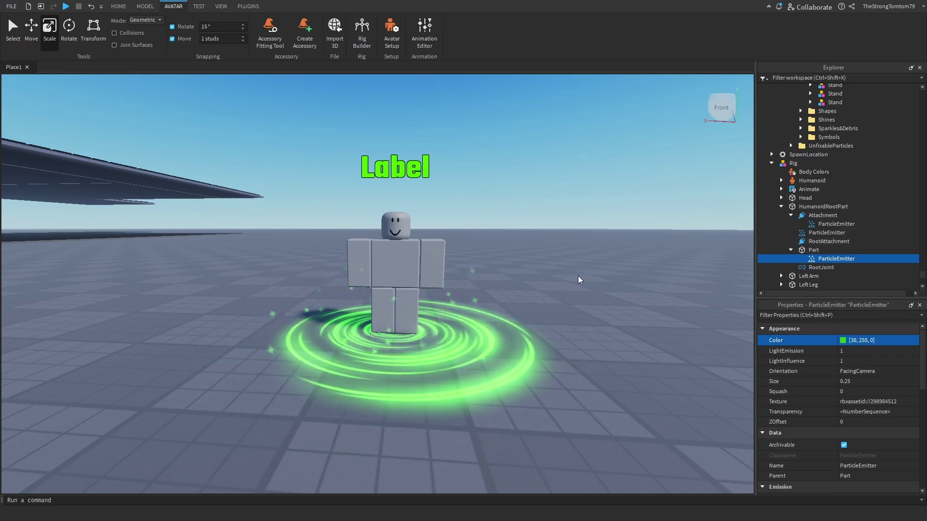
Step: Duplicate the ring ParticleEmitter inside the HumanoidRootPart's Attachment
right_click_drag(577, 276, 578, 276)
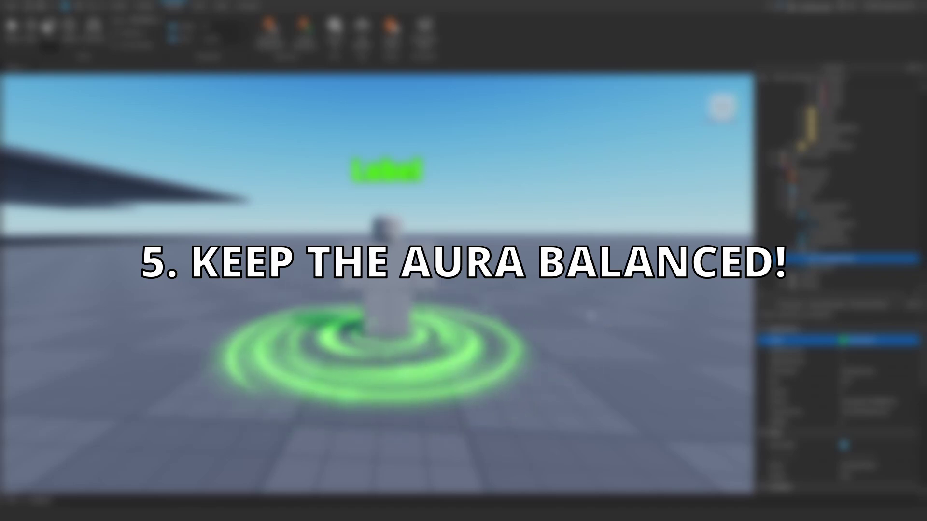
right_click_drag(576, 291, 595, 294)
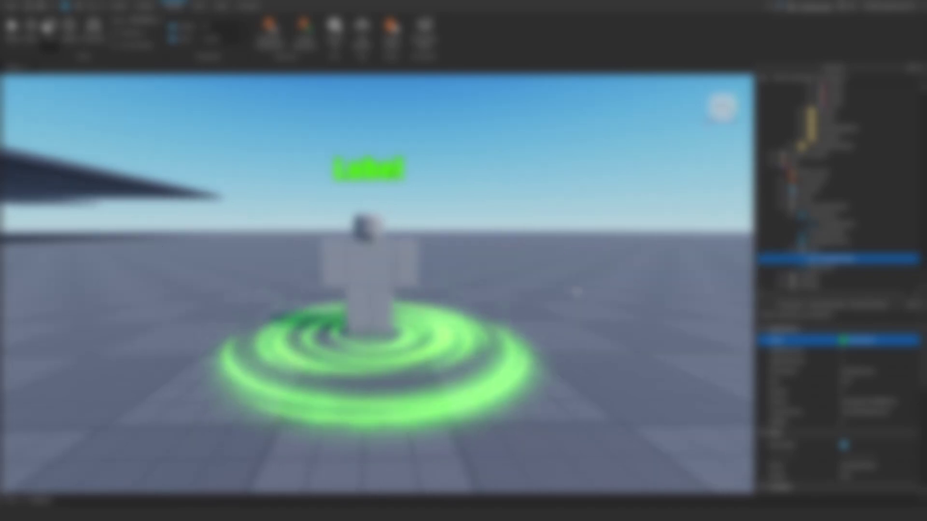
scroll(576, 290, "down", 2)
right_click_drag(576, 291, 618, 291)
scroll(619, 291, "up", 2)
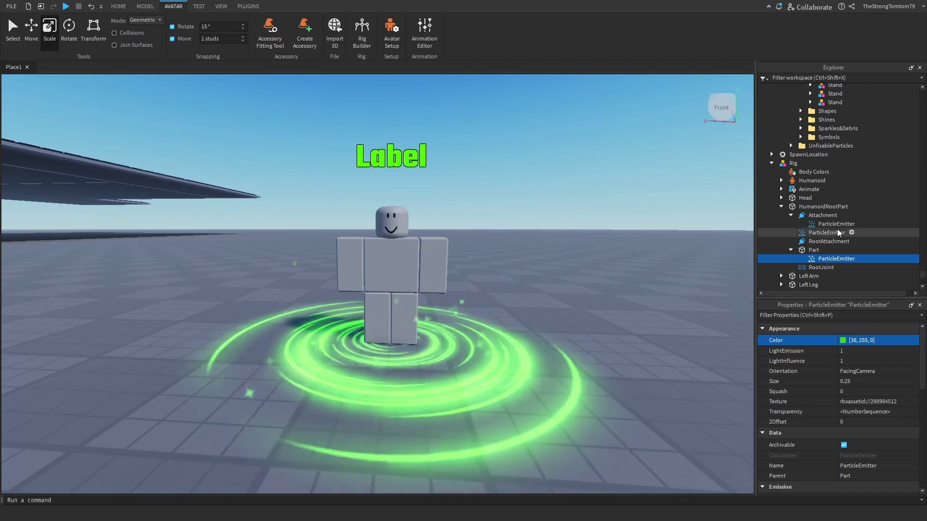
left_click(829, 225)
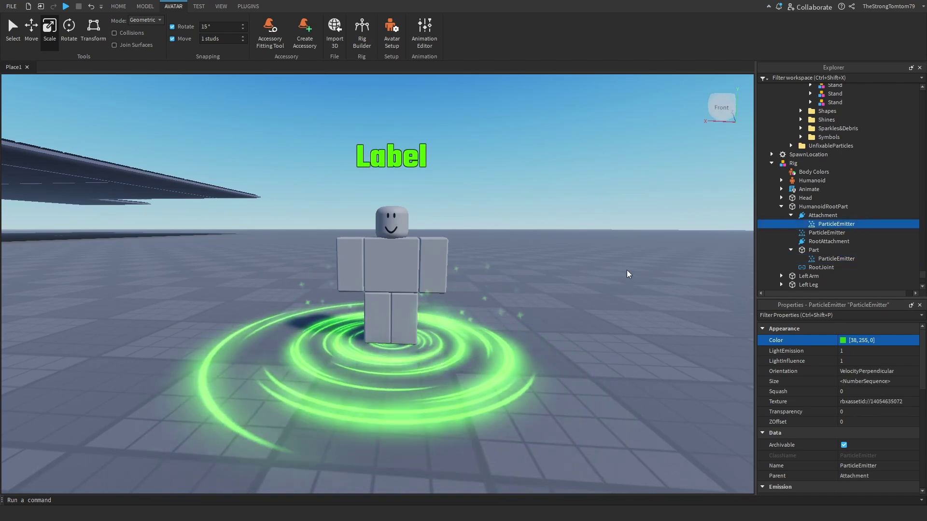
key("ctrl+d")
scroll(630, 285, "down", 3)
mouse_move(614, 299)
right_mouse_down()
mouse_move(630, 285)
mouse_move(631, 296)
right_mouse_up()
scroll(630, 285, "up", 3)
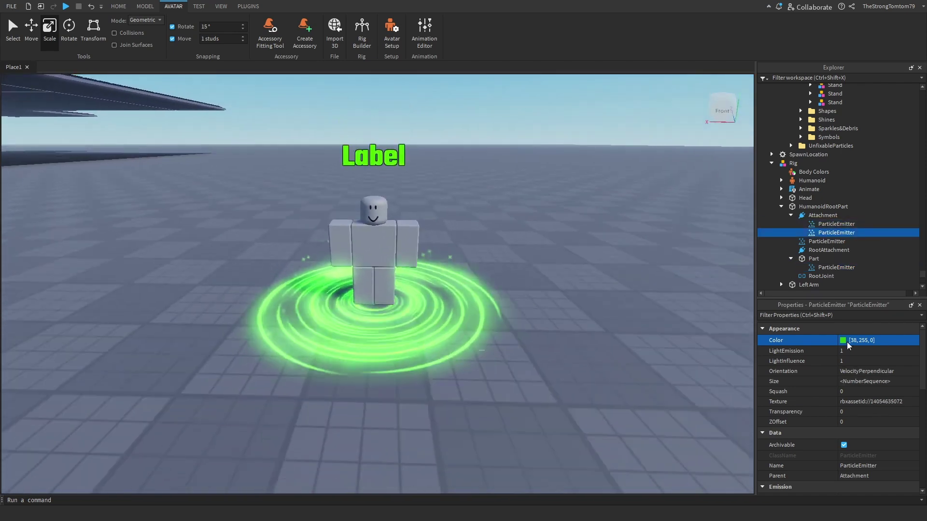
Step: Set the duplicated ring emitter's Color to 110, 255, 88 and check its emission properties
left_click(843, 341)
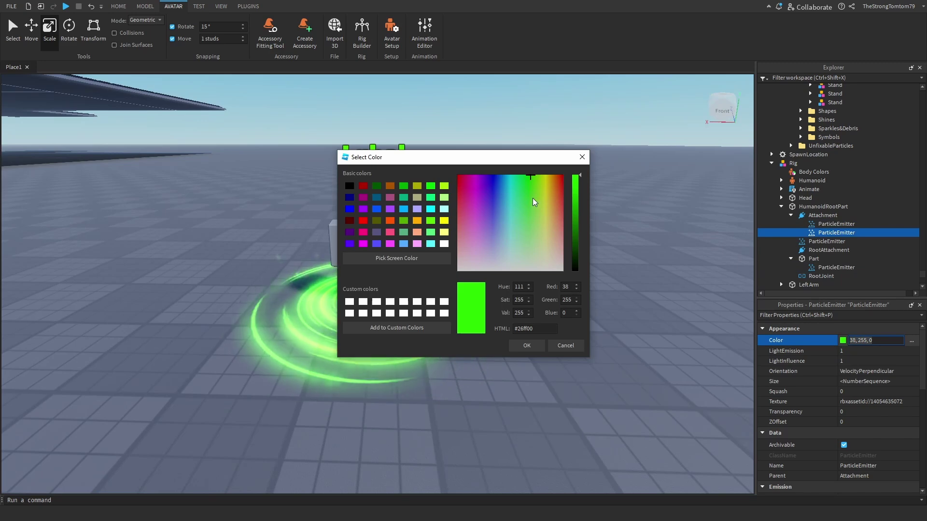
left_click(534, 342)
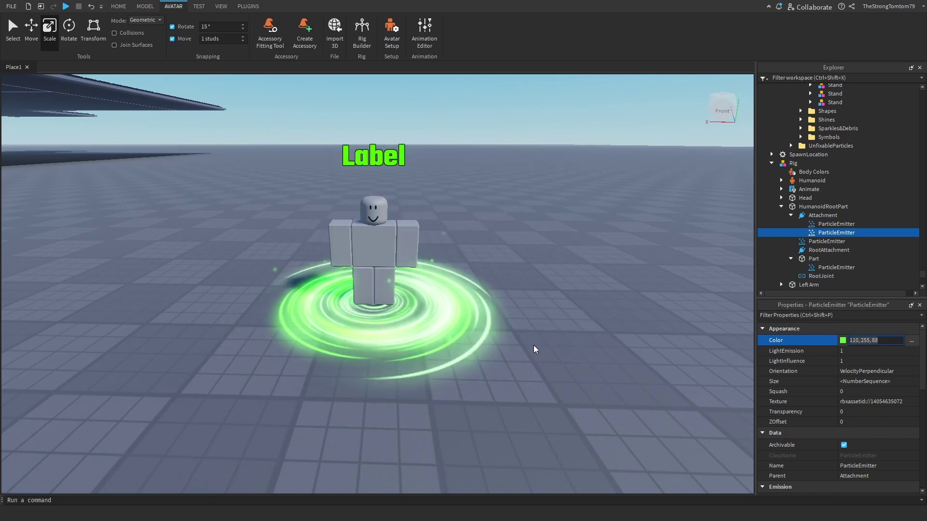
right_click_drag(535, 308, 534, 310)
scroll(535, 309, "up", 3)
scroll(534, 308, "down", 3)
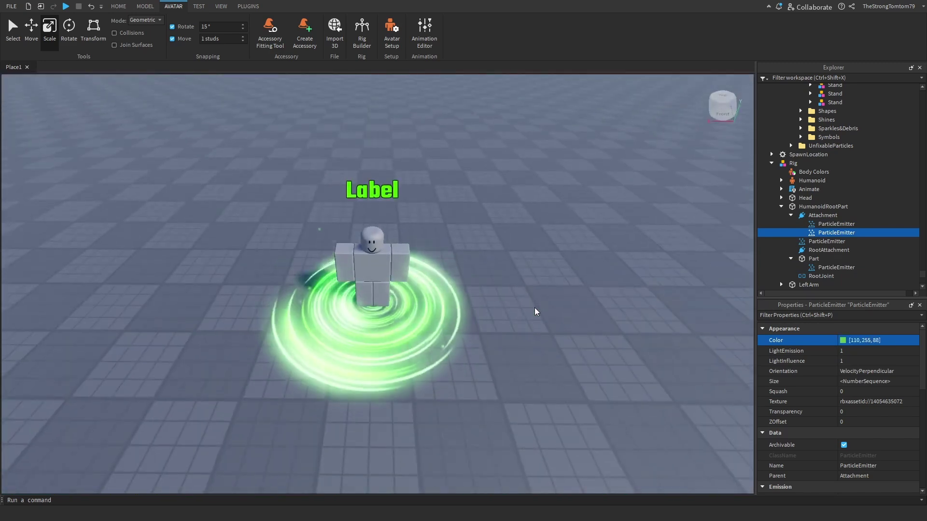
scroll(878, 432, "down", 4)
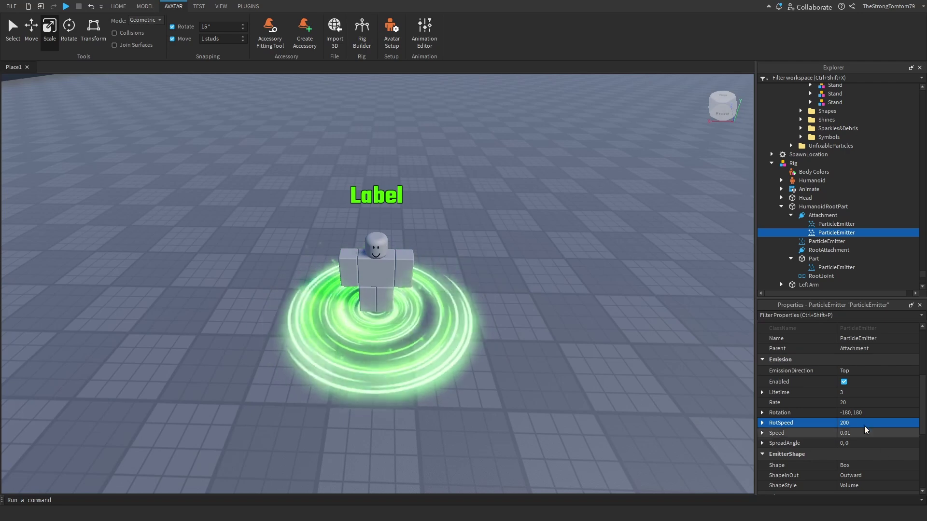
scroll(865, 429, "up", 4)
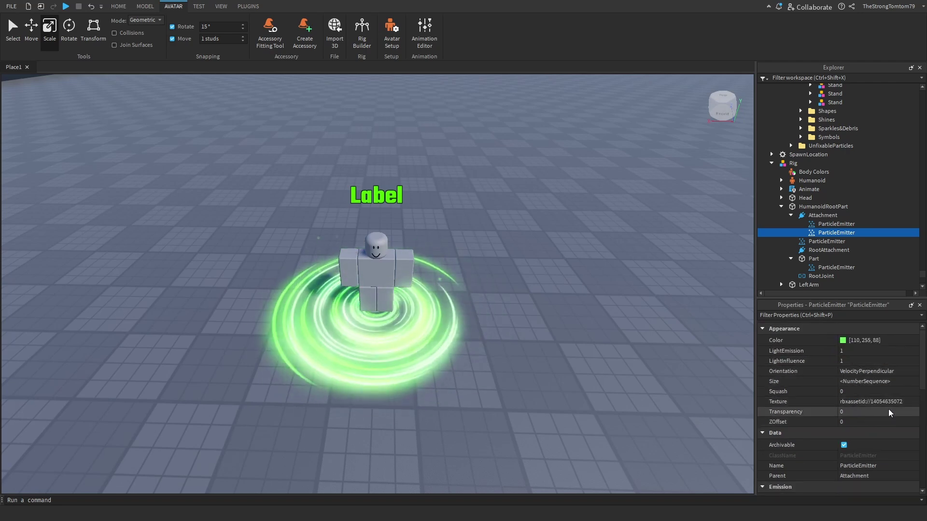
right_click_drag(586, 312, 585, 312)
scroll(585, 312, "up", 3)
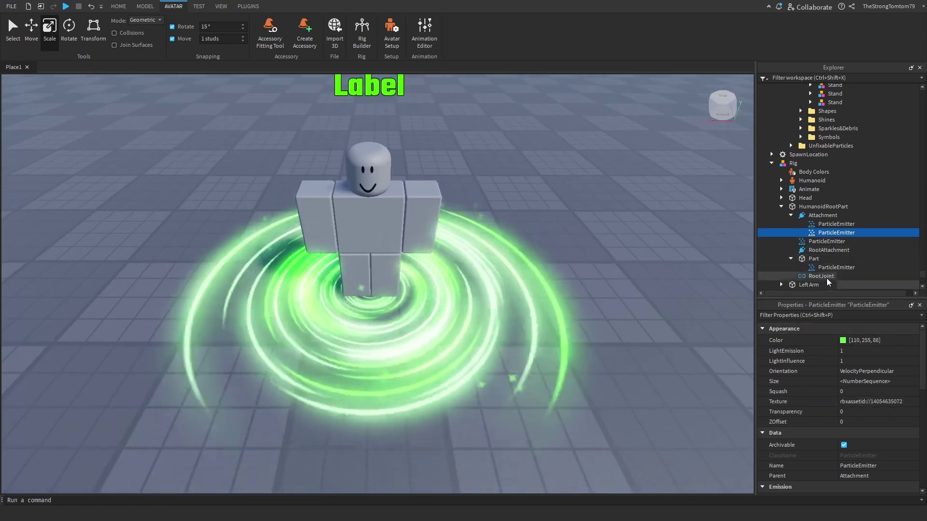
Step: Duplicate the lighter ring emitter and raise the start point of the copy's Size curve to about 7.19
key("ctrl+d")
left_click(842, 341)
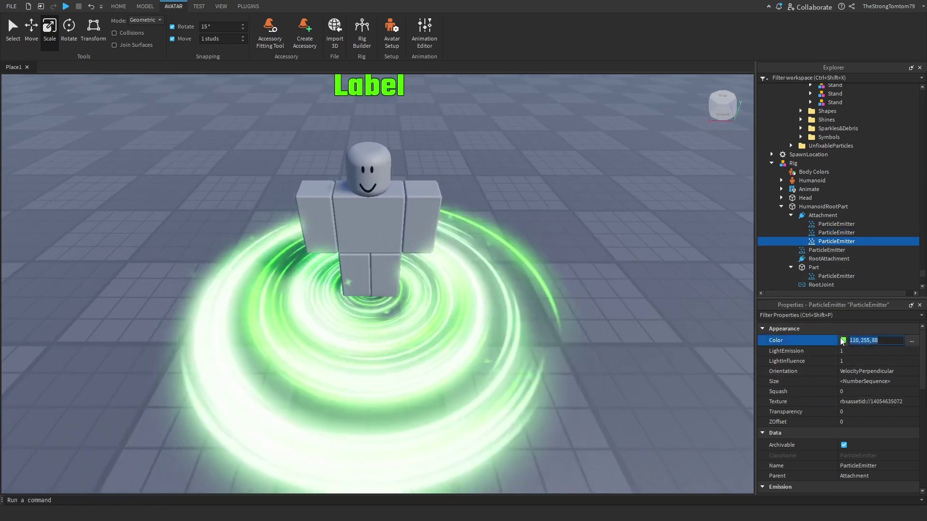
left_click(911, 384)
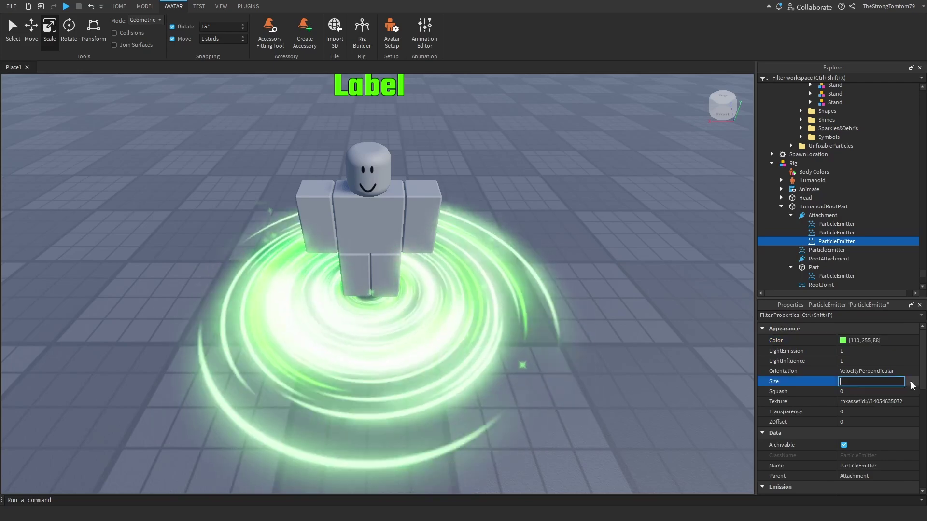
left_click(912, 385)
left_click_drag(270, 255, 270, 236)
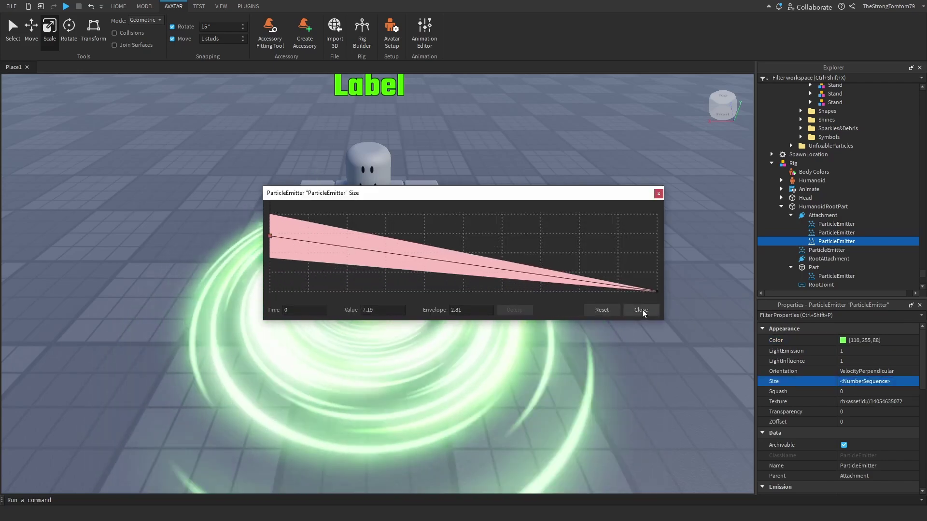
left_click(641, 310)
Step: Give the third ring emitter the dark green Color 13, 85, 0
left_click(843, 341)
left_click(842, 341)
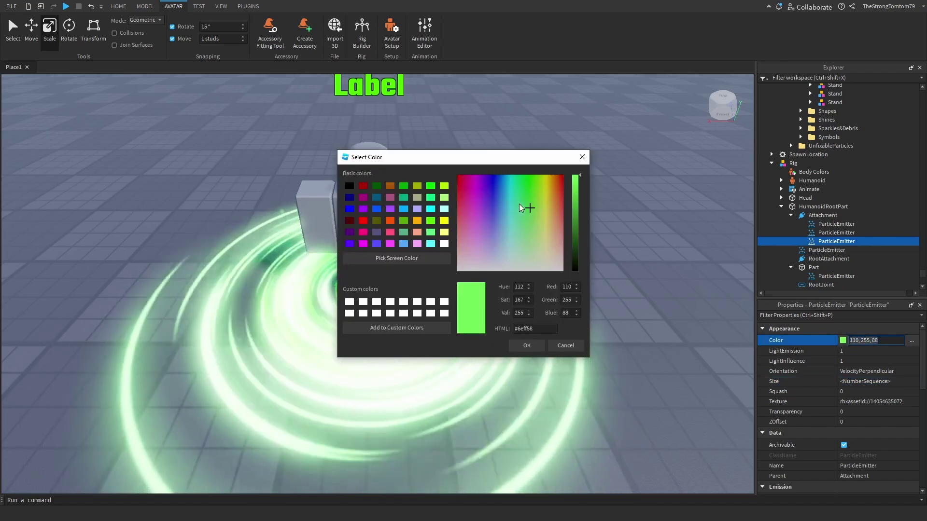
left_click(580, 213)
left_click_drag(581, 213, 581, 240)
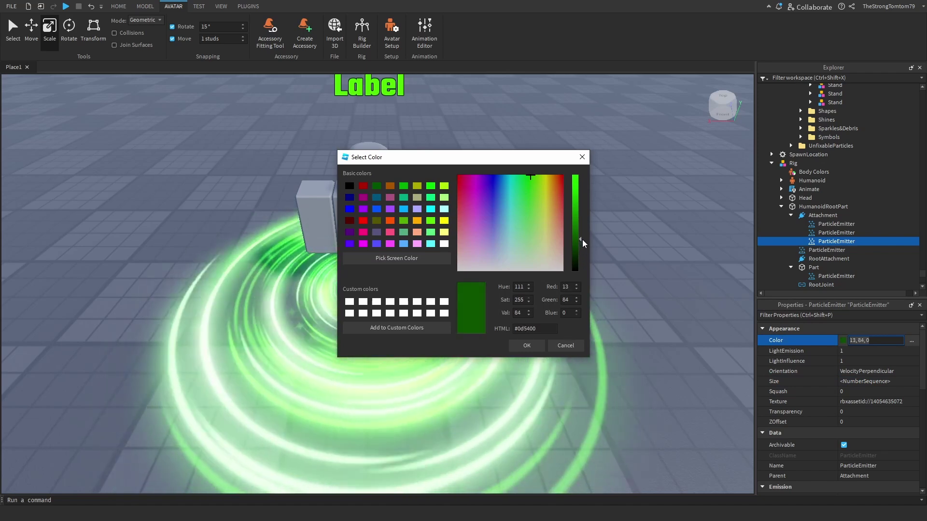
left_click(526, 345)
scroll(584, 326, "down", 5)
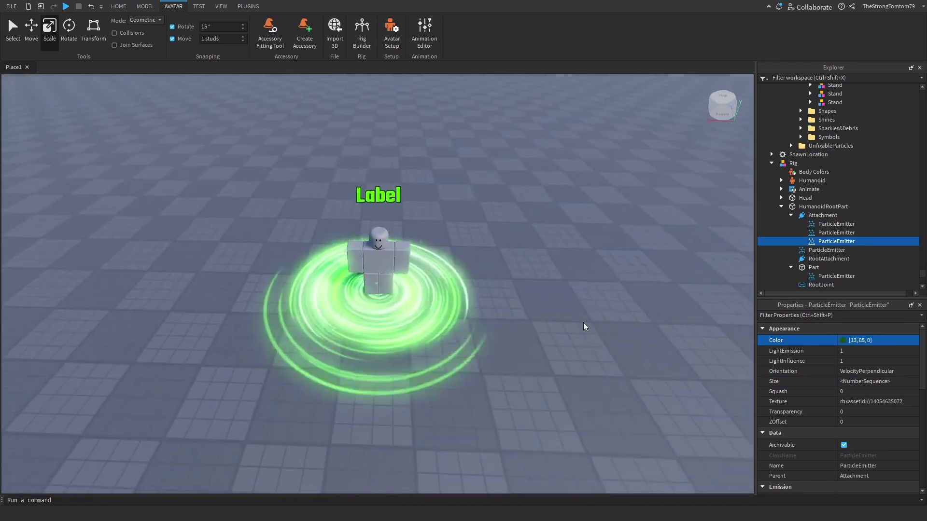
Step: Raise the start point of the third ring emitter's Size curve further, towards the graph's maximum
left_click(907, 382)
left_click(910, 382)
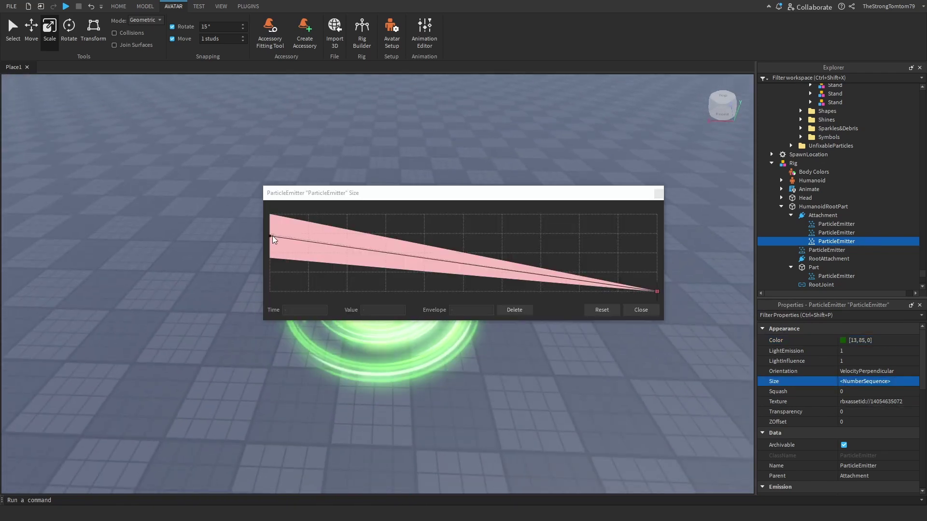
left_click_drag(272, 237, 269, 177)
left_click(649, 310)
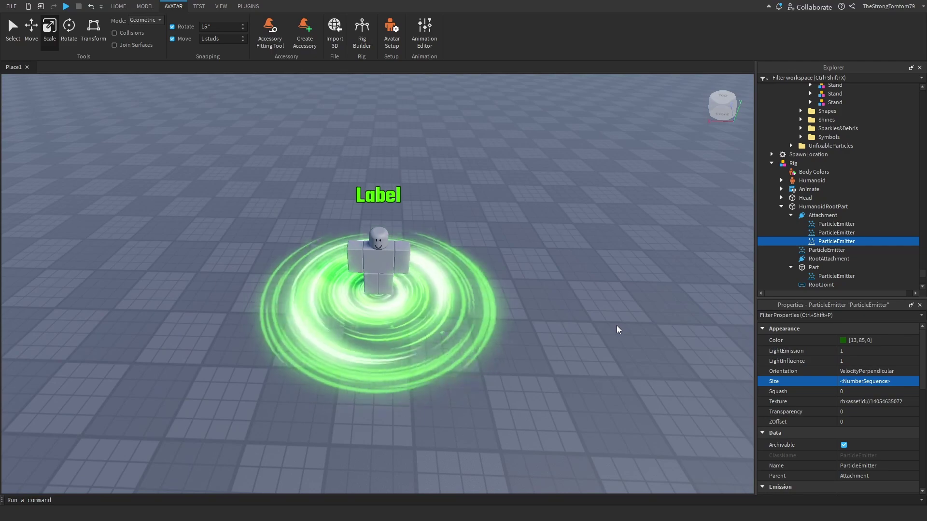
Step: Examine the three layered green rings around the rig from close up and from a distance
scroll(616, 326, "up", 4)
scroll(616, 326, "down", 5)
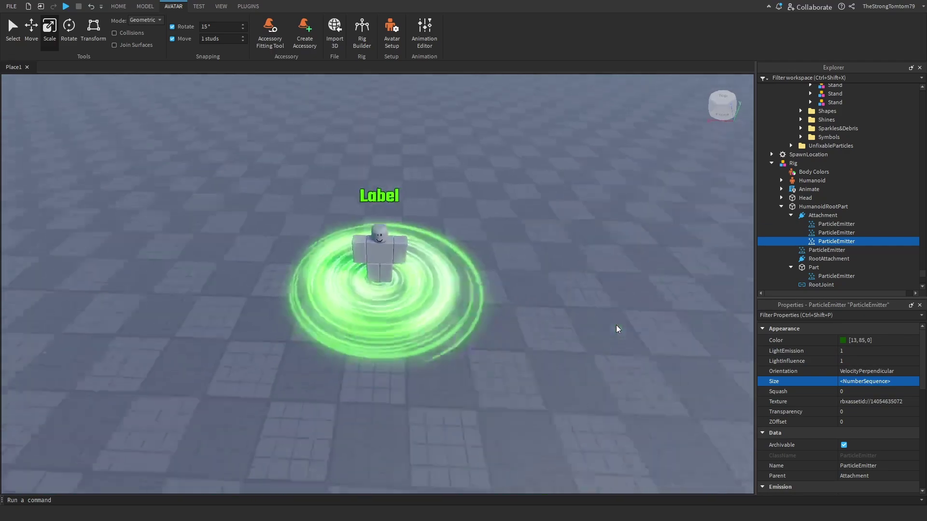
scroll(616, 326, "up", 7)
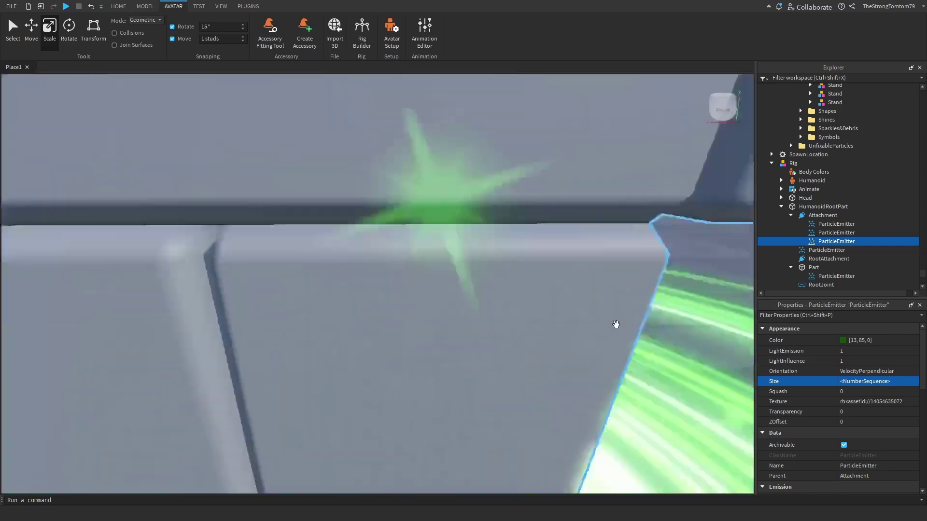
scroll(616, 324, "down", 8)
scroll(596, 278, "up", 3)
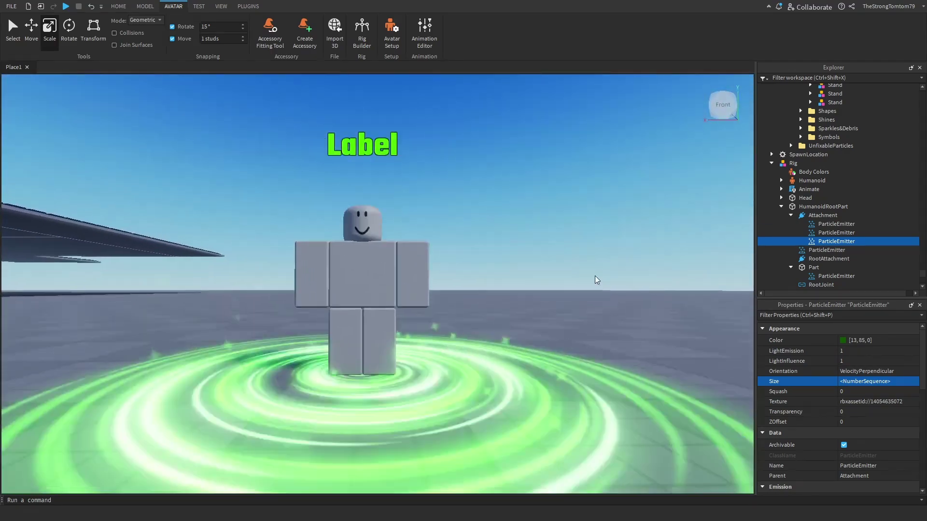
scroll(596, 279, "down", 3)
scroll(595, 279, "up", 2)
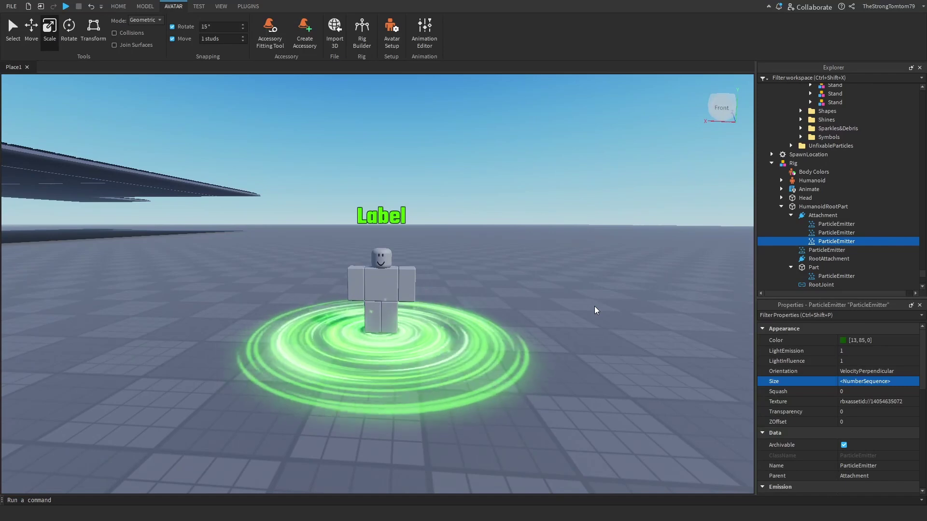
scroll(595, 311, "up", 2)
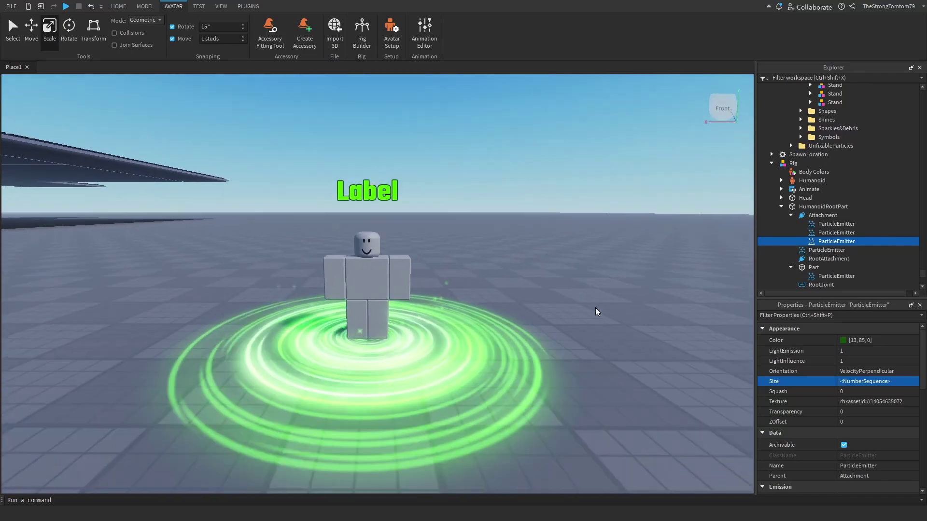
scroll(595, 312, "down", 3)
scroll(596, 311, "up", 1)
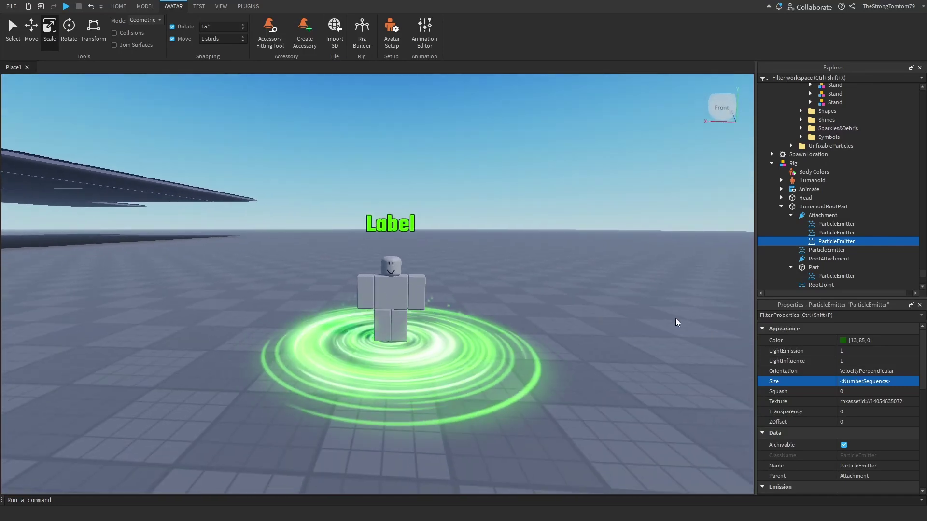
Step: Enable the sparkle ParticleEmitter directly under HumanoidRootPart again
left_click(824, 250)
scroll(845, 420, "down", 3)
left_click(844, 414)
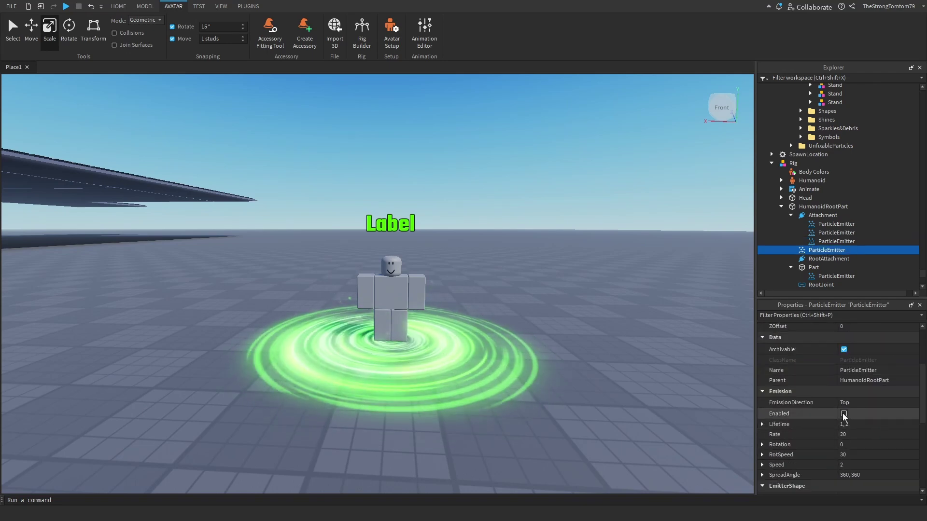
scroll(561, 343, "up", 1)
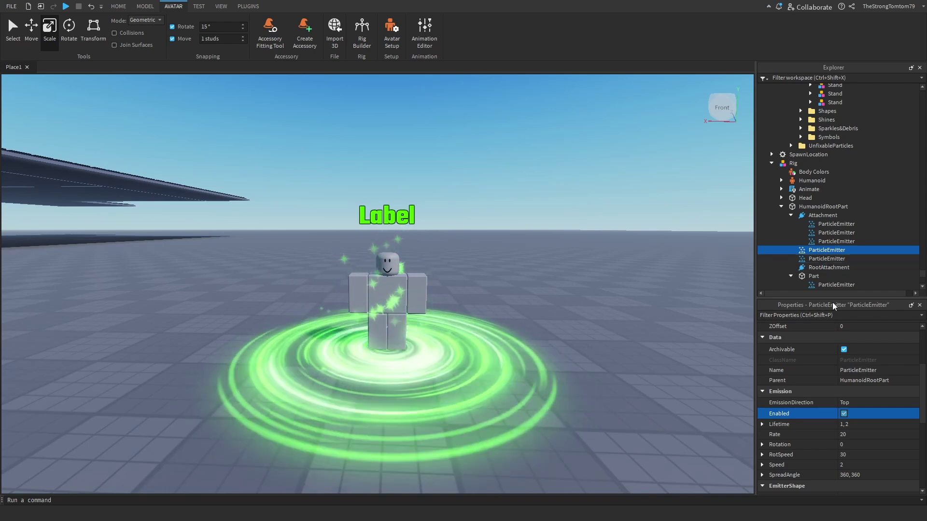
Step: Duplicate the sparkle ParticleEmitter under HumanoidRootPart and give the copy the lighter green Color 89, 255, 71
key("ctrl+d")
scroll(850, 414, "up", 3)
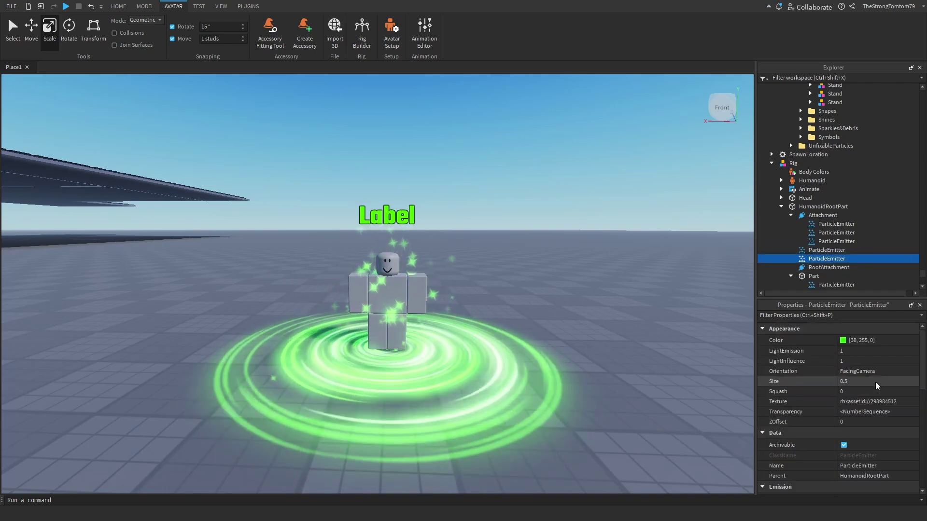
left_click(842, 340)
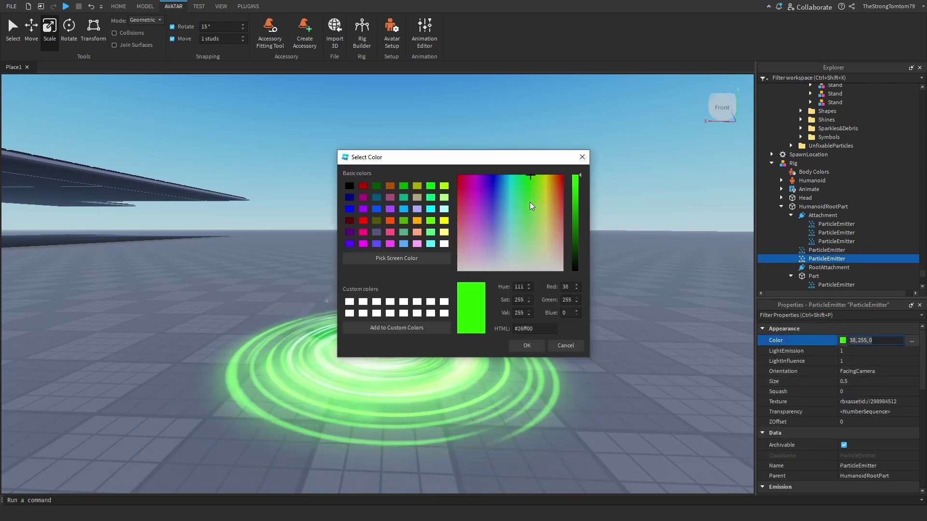
left_click(527, 345)
Step: Set the duplicated sparkle emitter's Size to 0.3 and raise the start point of its Transparency curve above the bottom of the graph
left_click(858, 381)
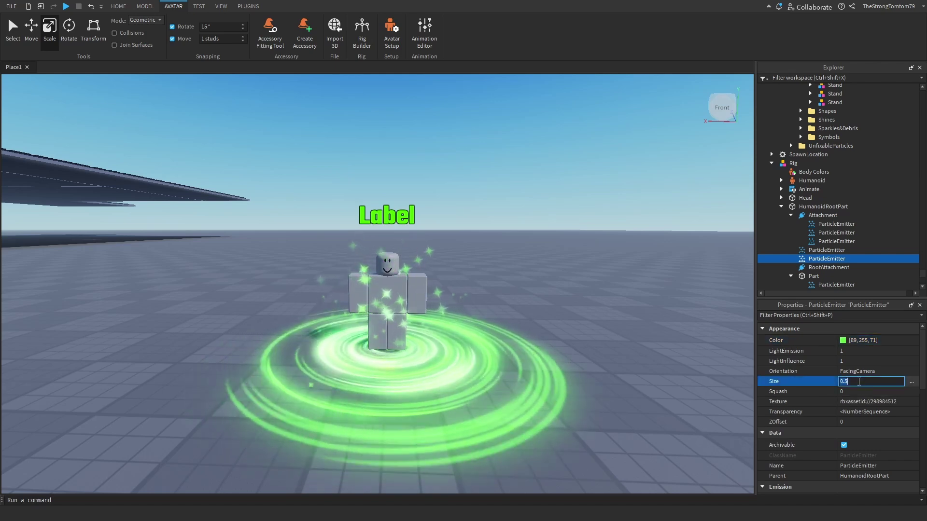
type("0.3")
key("Return")
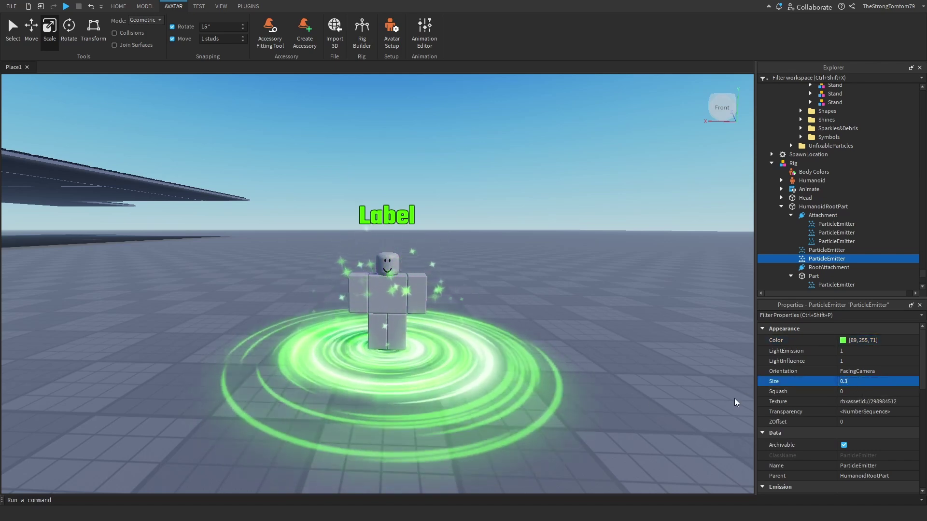
left_click(906, 412)
left_click(912, 412)
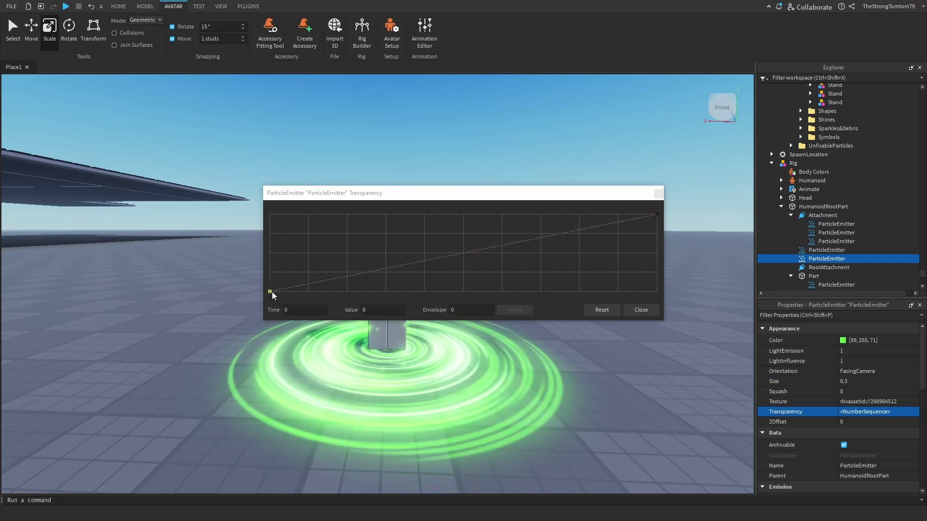
left_click_drag(272, 292, 263, 246)
left_click(638, 309)
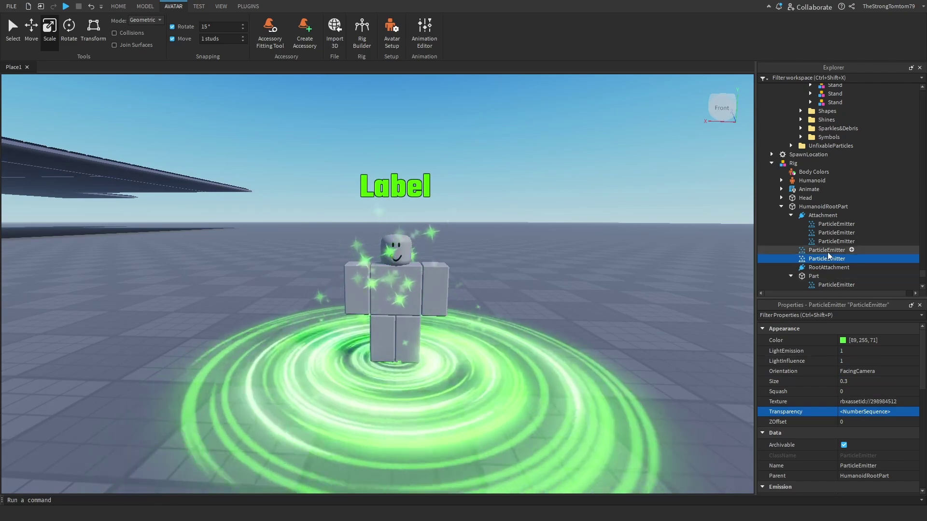
Step: Disable the ParticleEmitter inside the Part under HumanoidRootPart
left_click(825, 285)
scroll(842, 415, "down", 4)
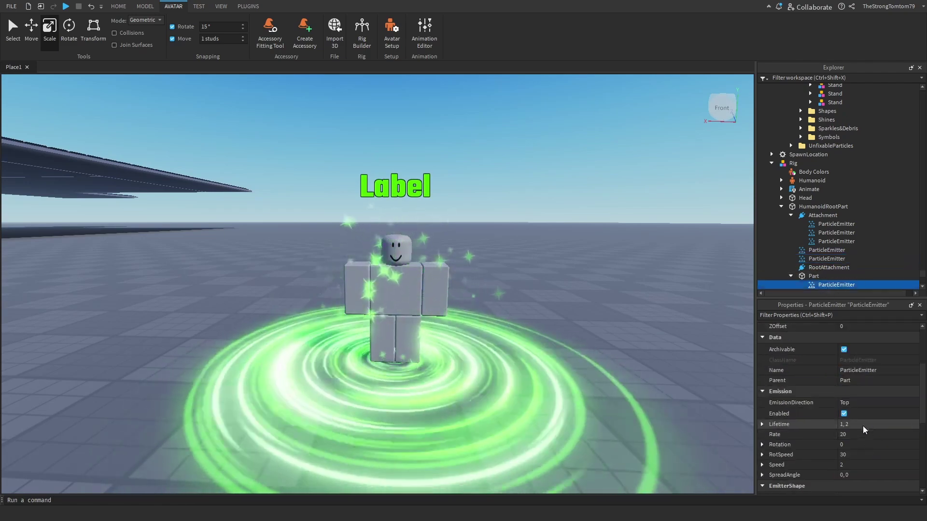
left_click(843, 414)
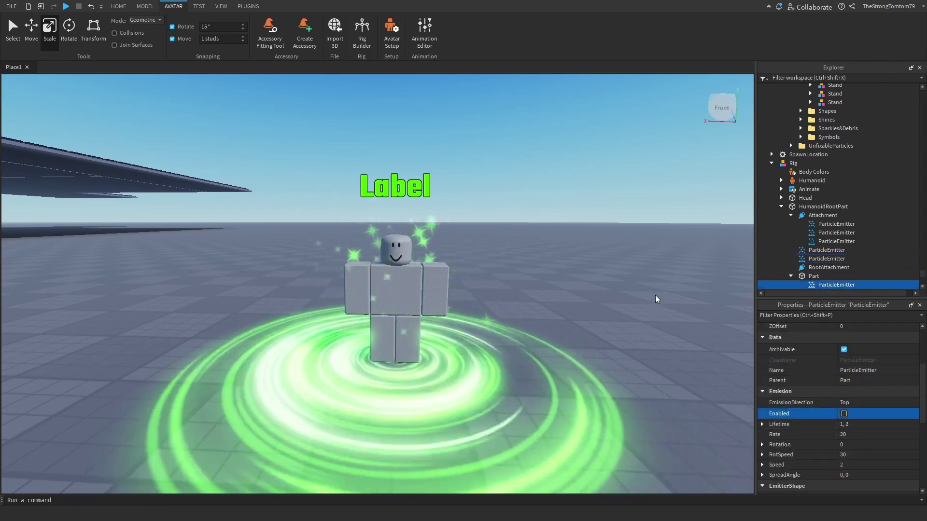
Step: Examine the rings and two-tone sparkles around the rig from close up and from a distance
scroll(655, 295, "down", 4)
scroll(656, 295, "up", 5)
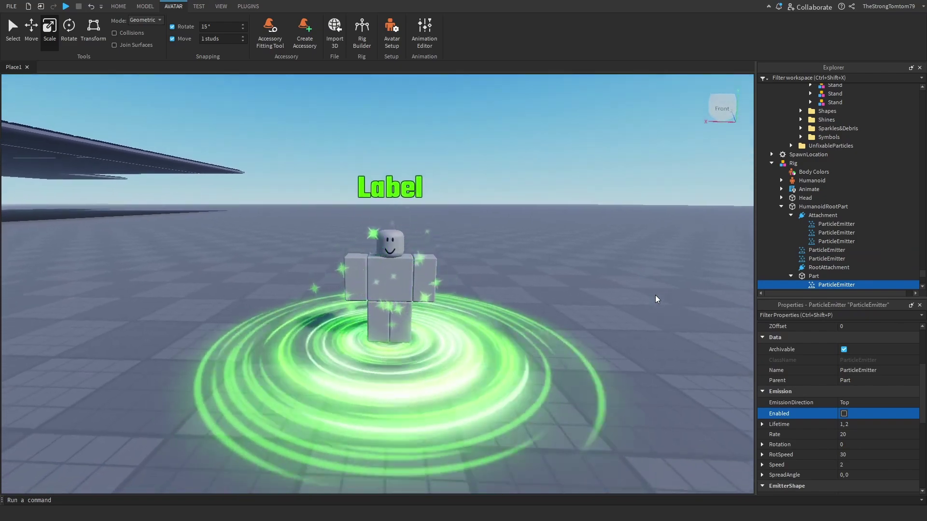
left_click(660, 300)
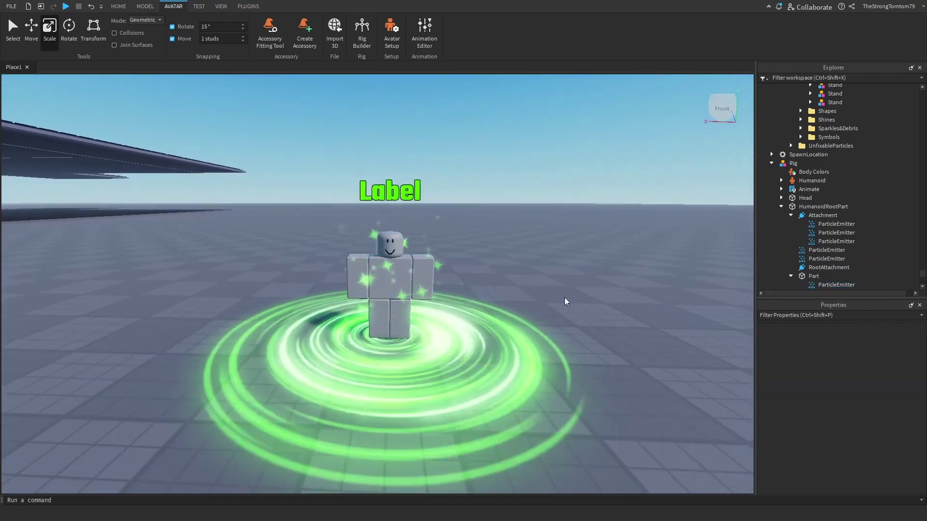
right_click_drag(570, 283, 570, 282)
scroll(570, 287, "down", 3)
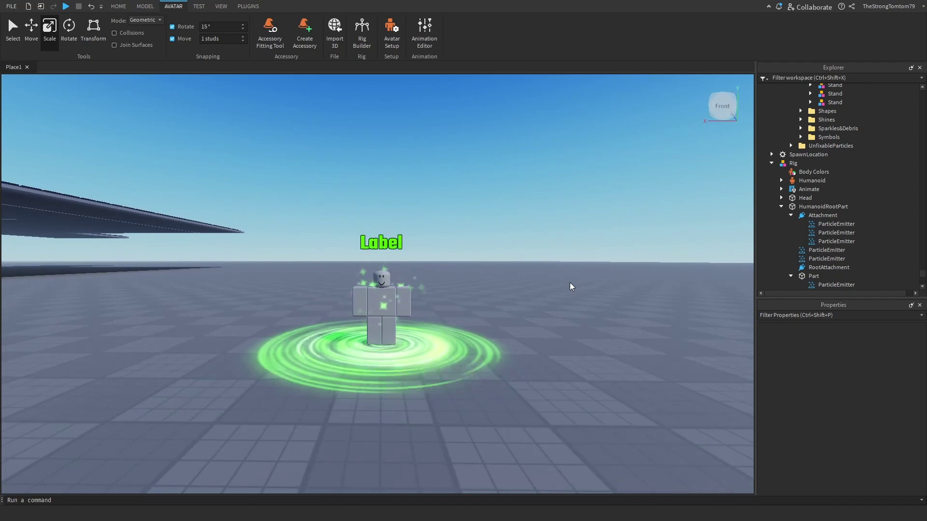
scroll(570, 286, "up", 5)
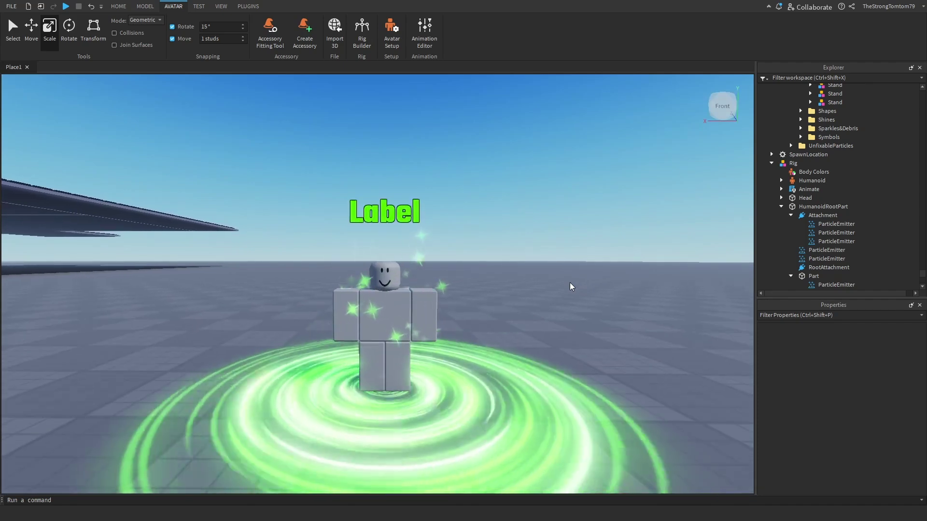
Step: Disable all three ring emitters under the Attachment together
scroll(868, 248, "down", 3)
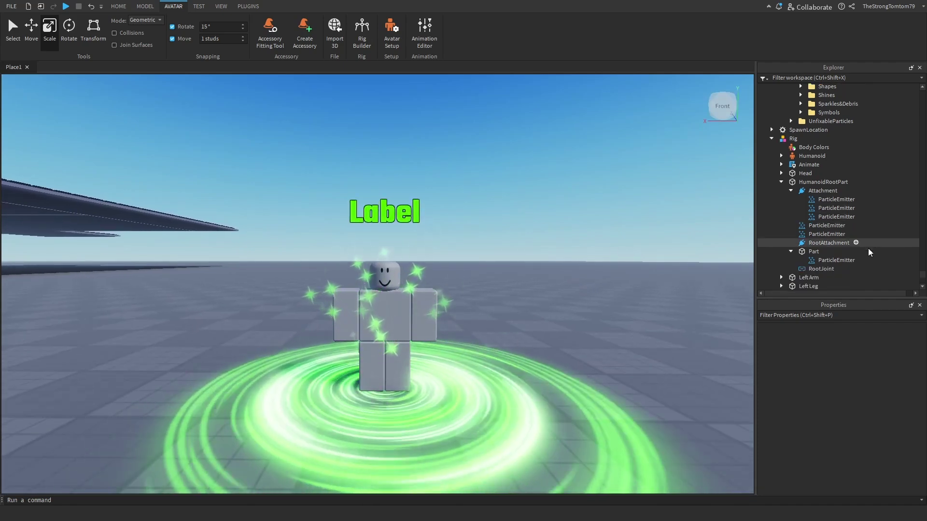
left_click(820, 216)
left_click(821, 201, "shift")
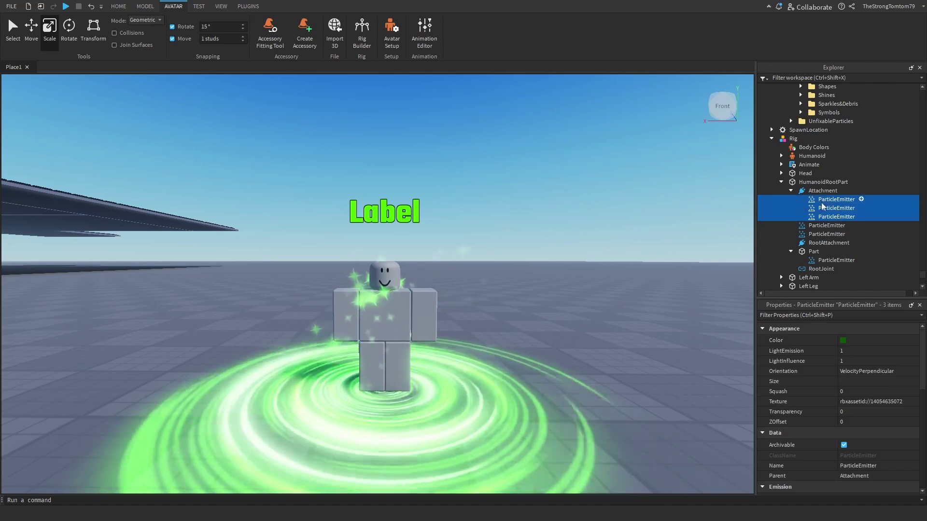
scroll(855, 349, "down", 3)
left_click(843, 413)
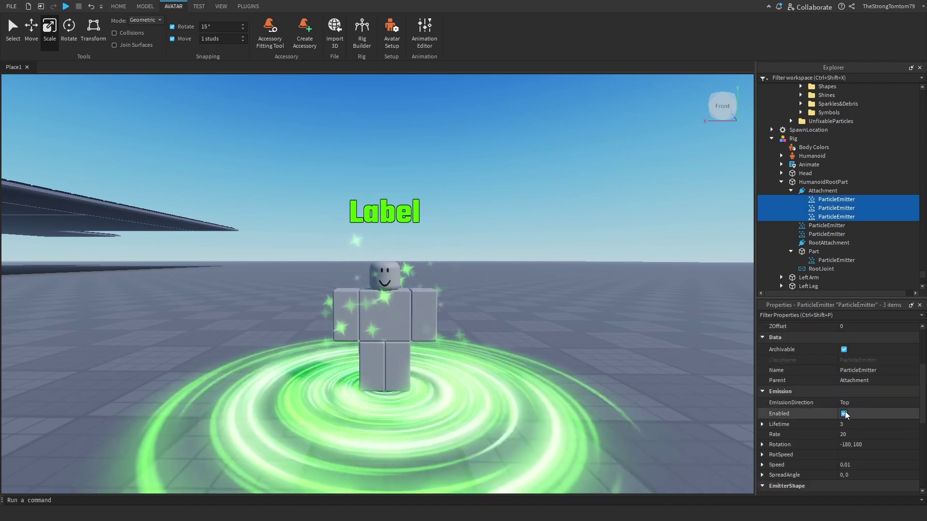
Step: Examine the sparkles around the rig on their own, from near and far
scroll(609, 341, "down", 1)
scroll(610, 340, "up", 1)
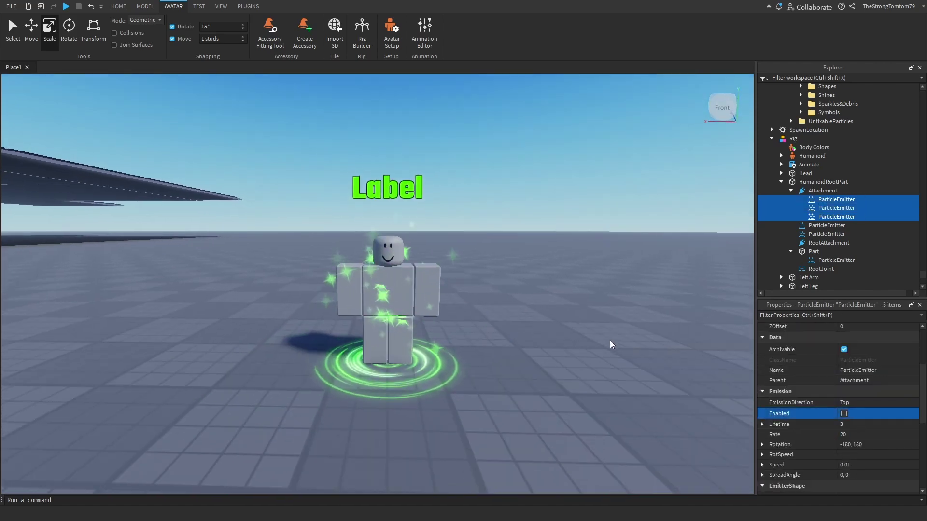
scroll(610, 340, "down", 2)
scroll(610, 342, "down", 2)
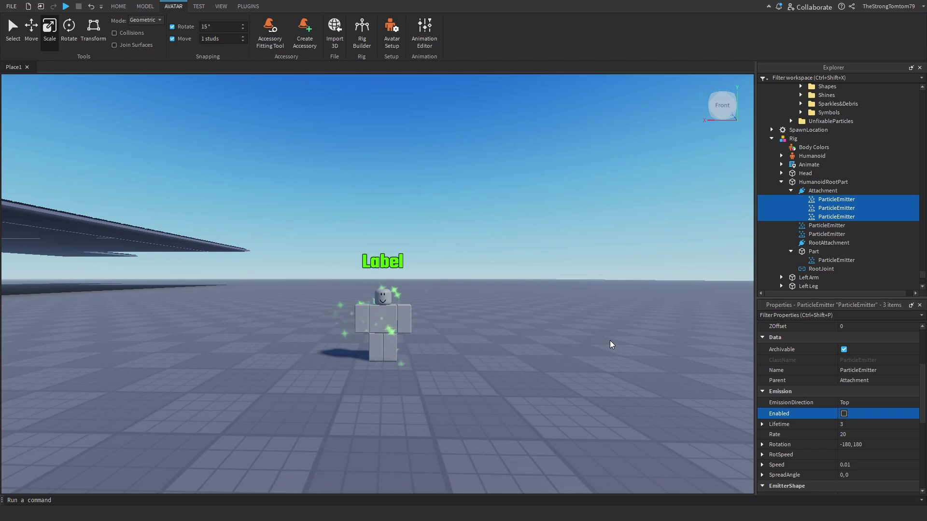
scroll(610, 341, "up", 5)
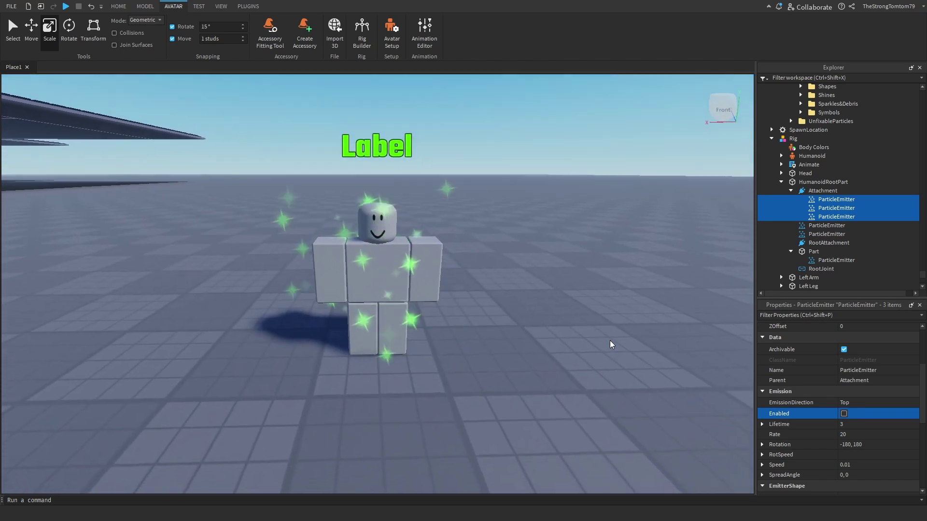
right_click_drag(610, 340, 610, 340)
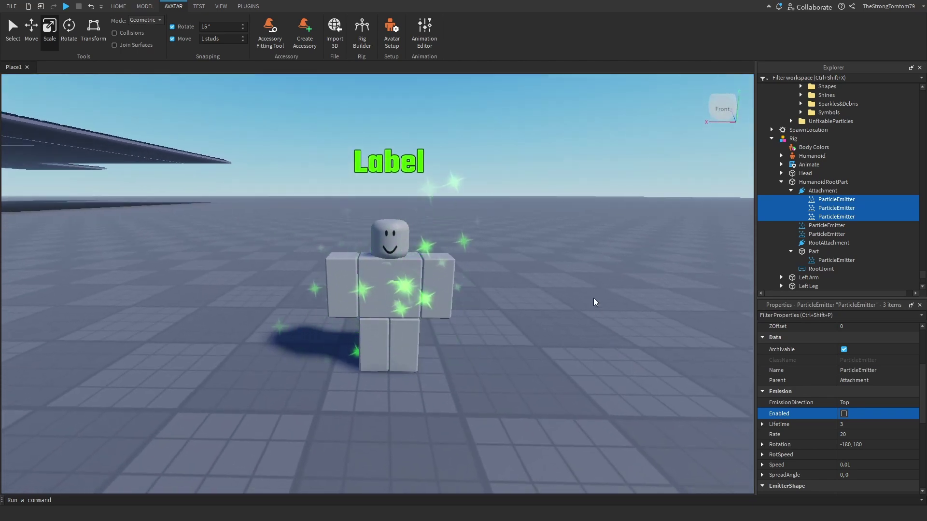
scroll(590, 288, "down", 5)
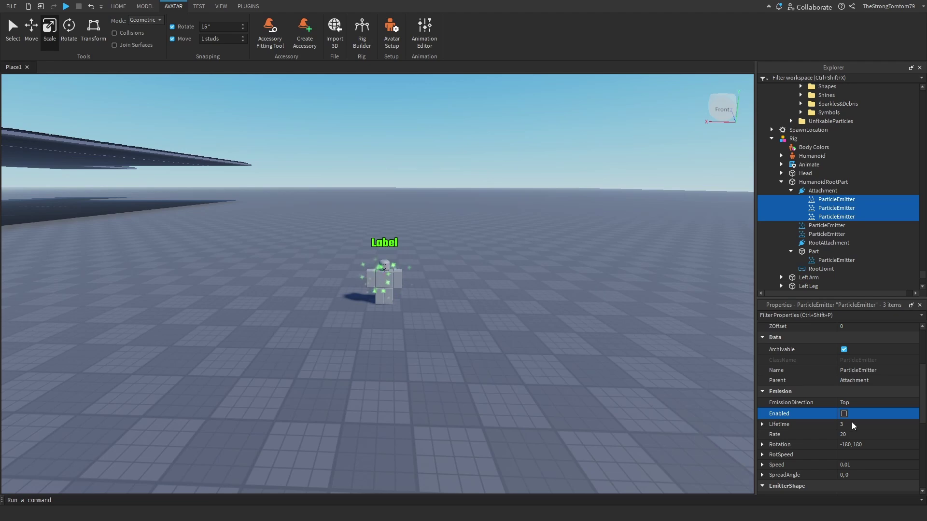
Step: Enable the three ring emitters again and examine the complete aura of rings and sparkles at varying distances
left_click(567, 268)
scroll(565, 266, "up", 5)
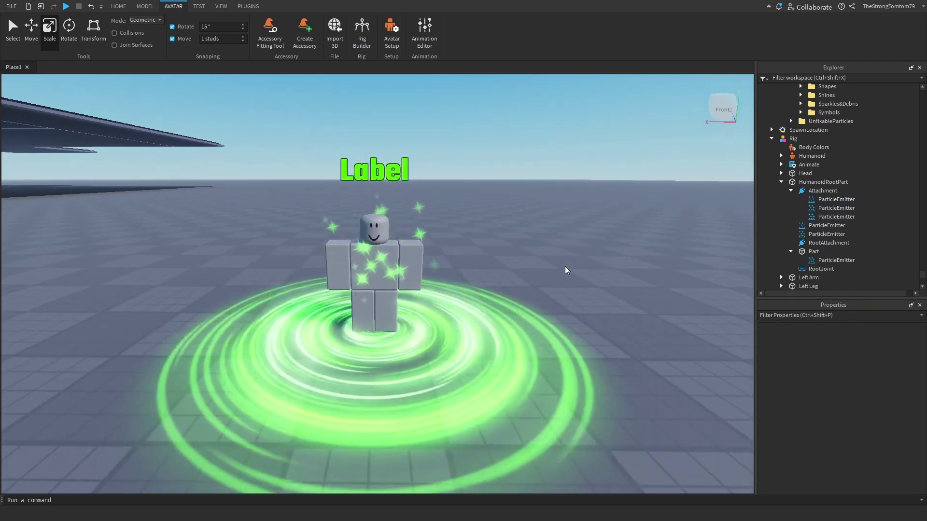
scroll(566, 269, "down", 1)
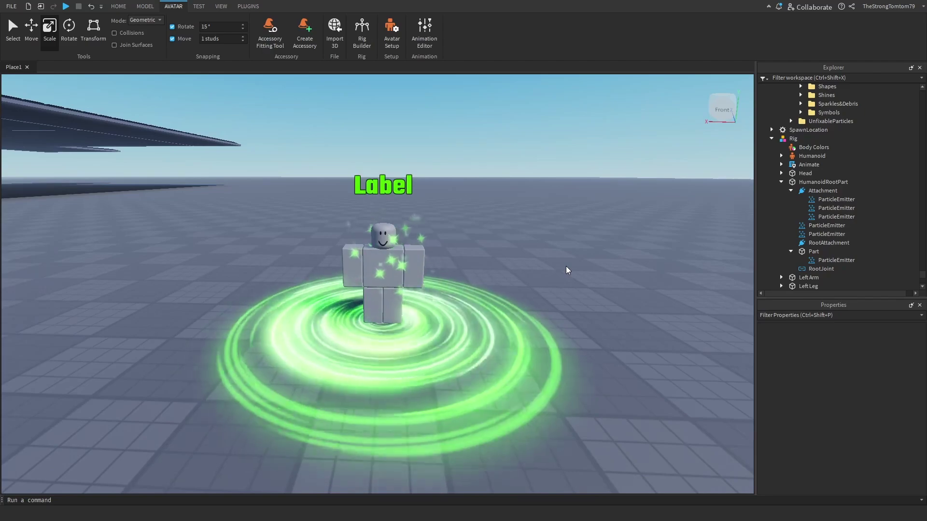
scroll(566, 270, "up", 2)
scroll(566, 274, "down", 3)
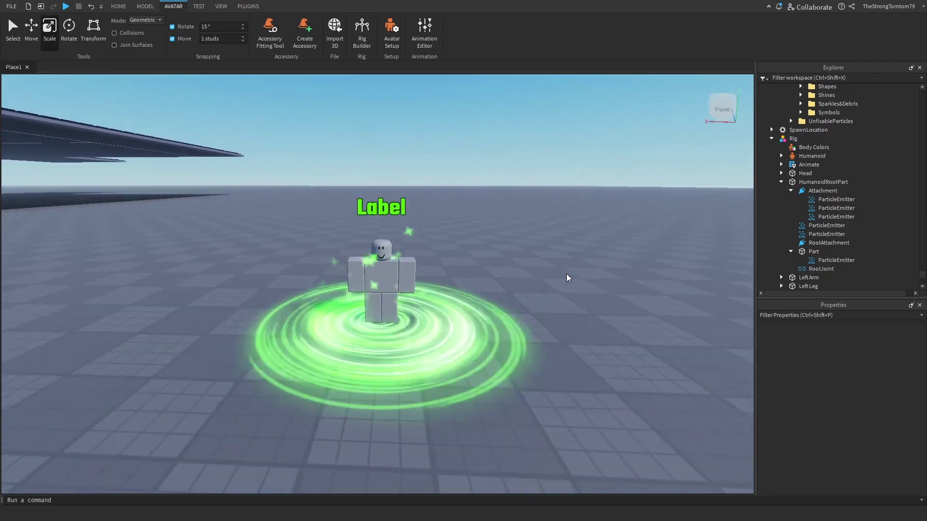
scroll(566, 274, "up", 2)
scroll(566, 274, "down", 2)
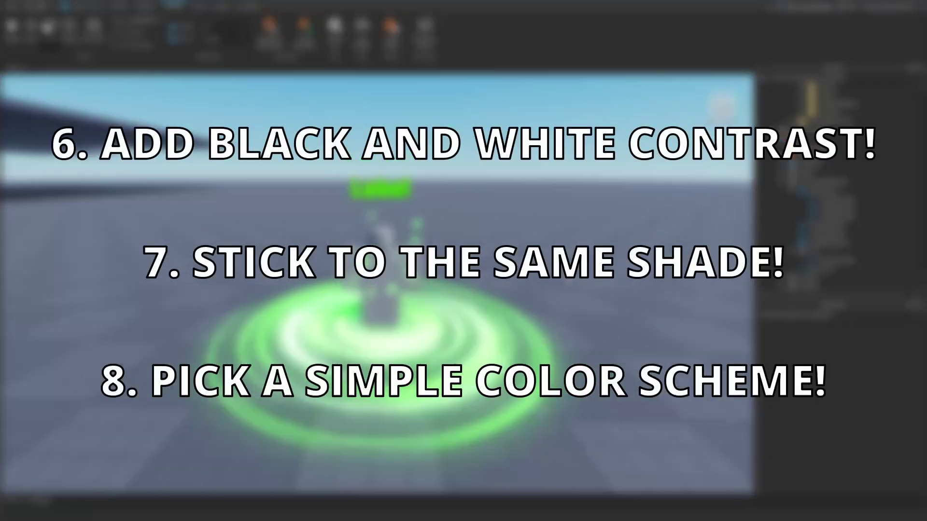
scroll(566, 275, "down", 1)
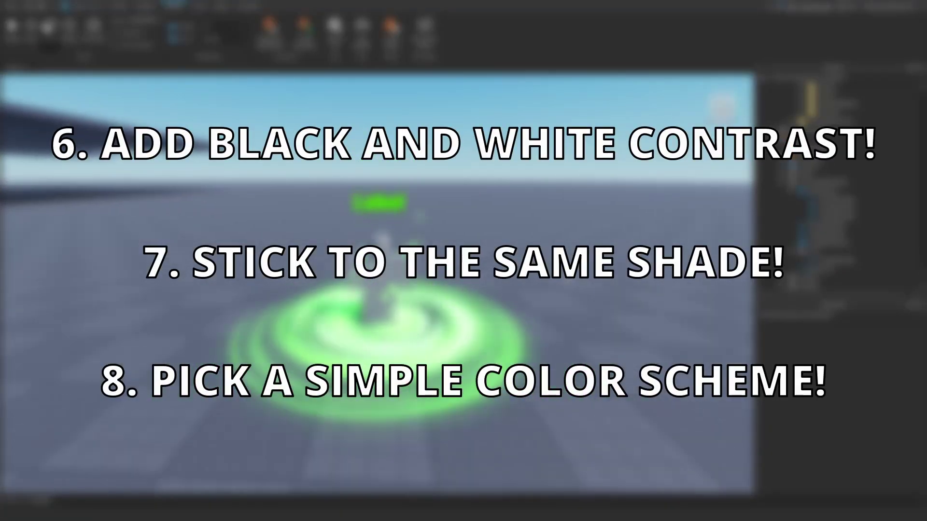
scroll(566, 275, "up", 3)
scroll(566, 274, "down", 4)
Step: Insert a block part on the empty ground beside the rig's aura and colour it black
key("d")
key("d")
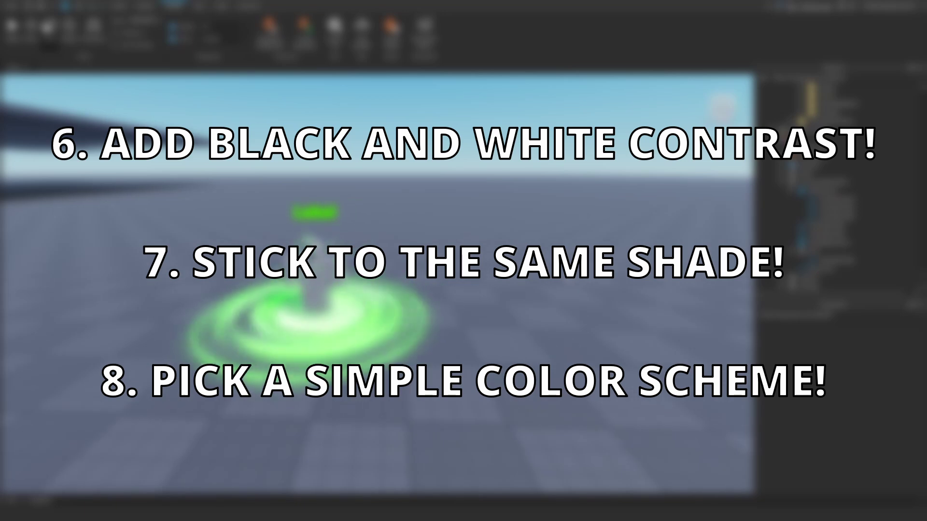
key("a")
right_click_drag(566, 277, 566, 319)
key("d")
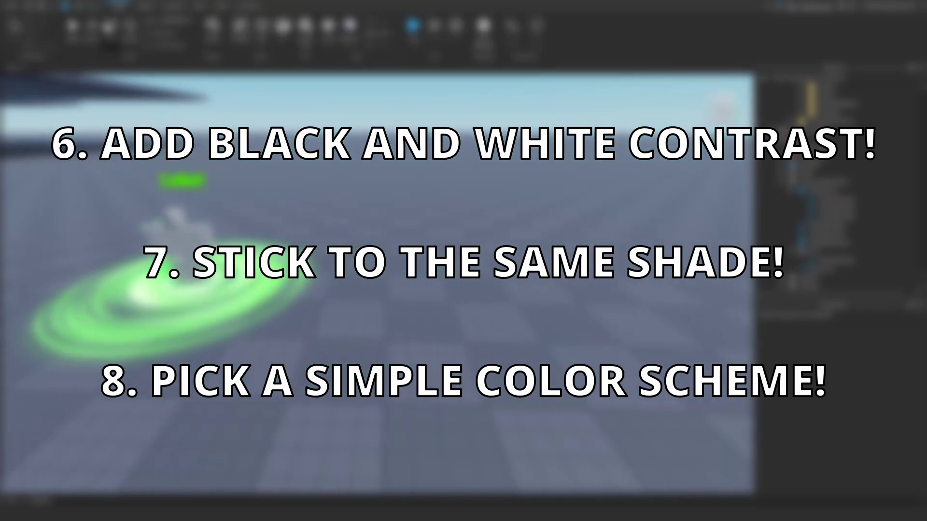
scroll(377, 283, "up", 3)
right_click_drag(377, 283, 376, 314)
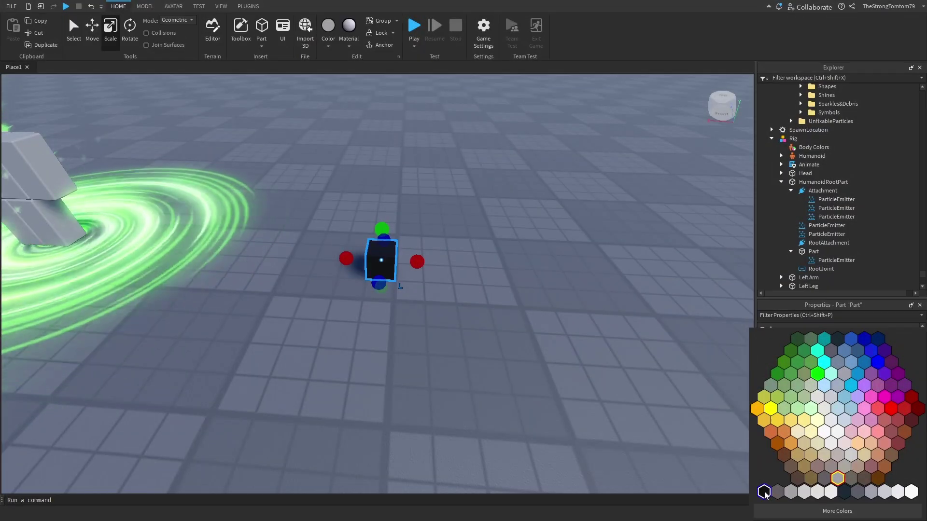
left_click(763, 492)
Step: Duplicate the black block, move the copy directly beside it along the red axis and colour it white
key("ctrl+2")
key("ctrl+d")
left_click_drag(430, 264, 457, 264)
left_click(847, 342)
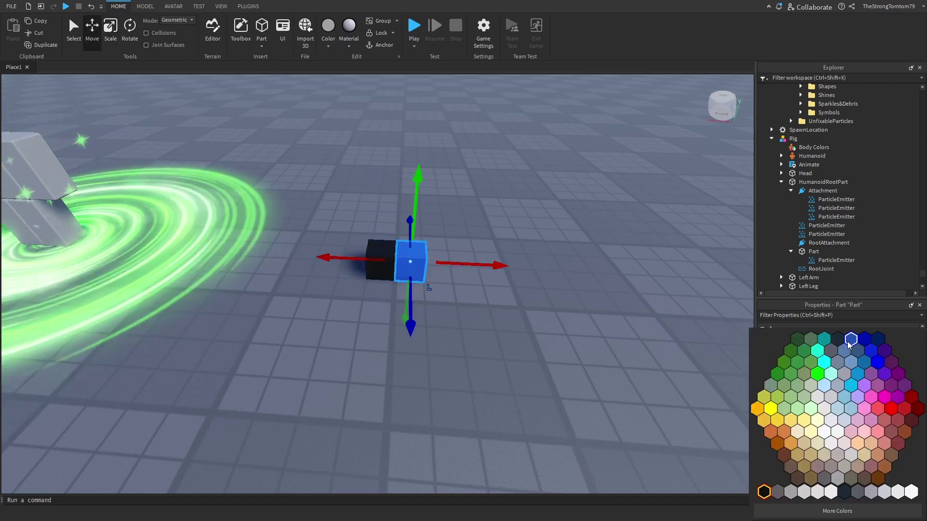
left_click(911, 491)
left_click(597, 297)
right_click_drag(597, 297, 597, 298)
scroll(427, 292, "up", 2)
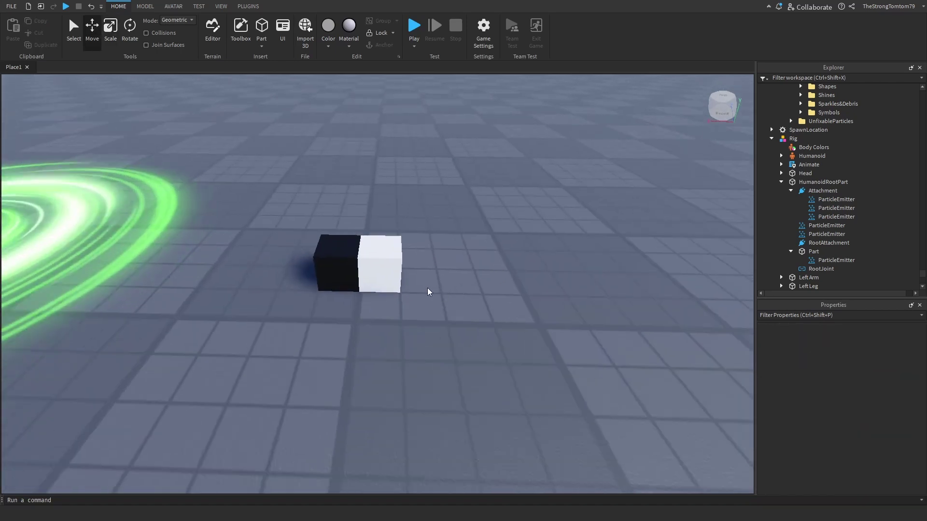
Step: Duplicate the white block and move the copy directly beside it along the red axis, extending the row
left_click_drag(417, 303, 322, 246)
left_click(444, 337)
key("d")
scroll(382, 294, "down", 3)
left_click(342, 273)
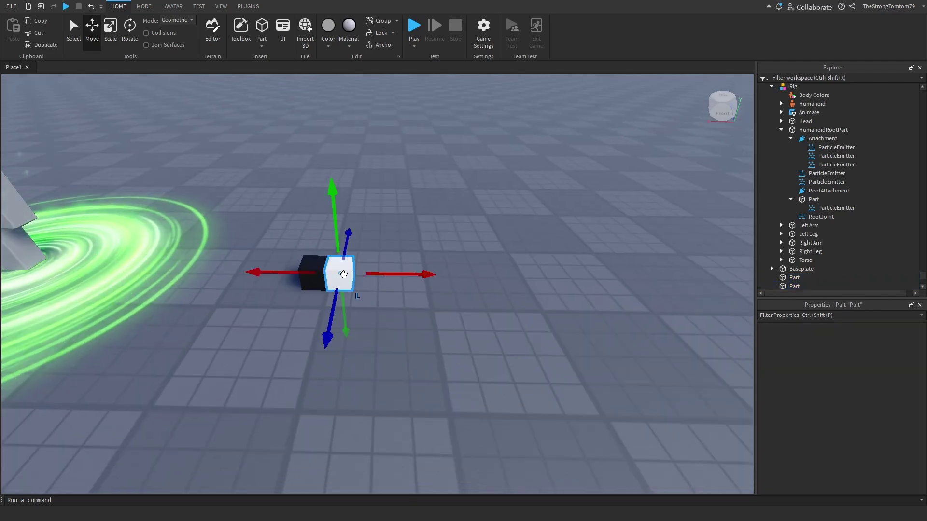
key("ctrl+d")
left_click_drag(405, 275, 430, 274)
Step: Give the third block in the row the pinkish-red Color 248, 0, 87
left_click(794, 341)
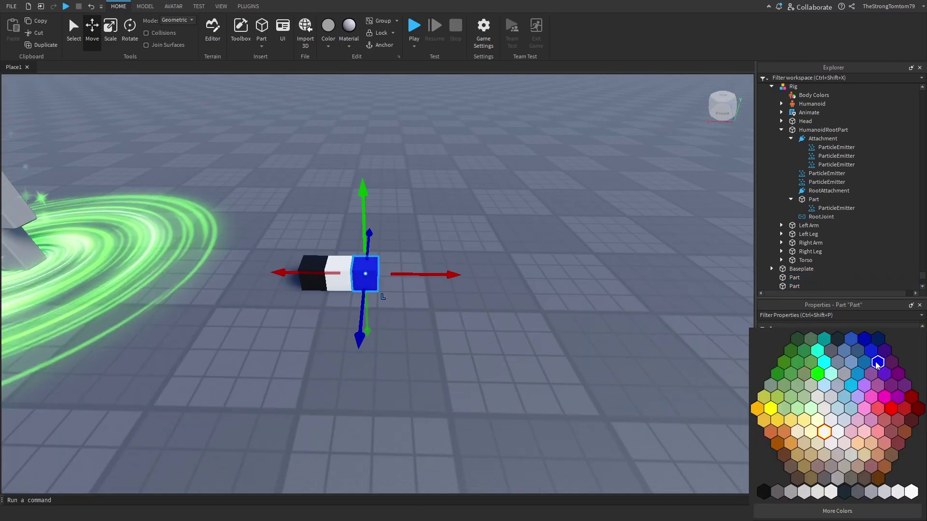
left_click(864, 363)
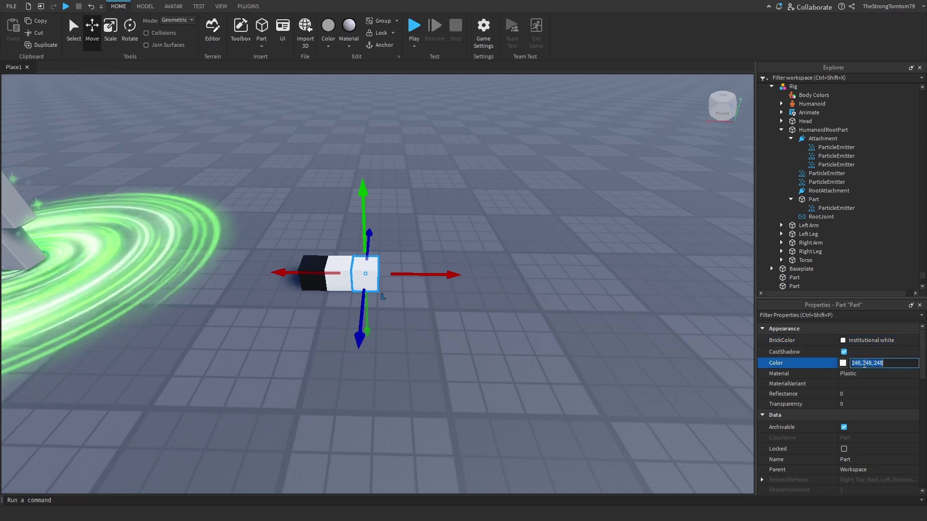
left_click(843, 363)
left_click_drag(517, 189, 616, 138)
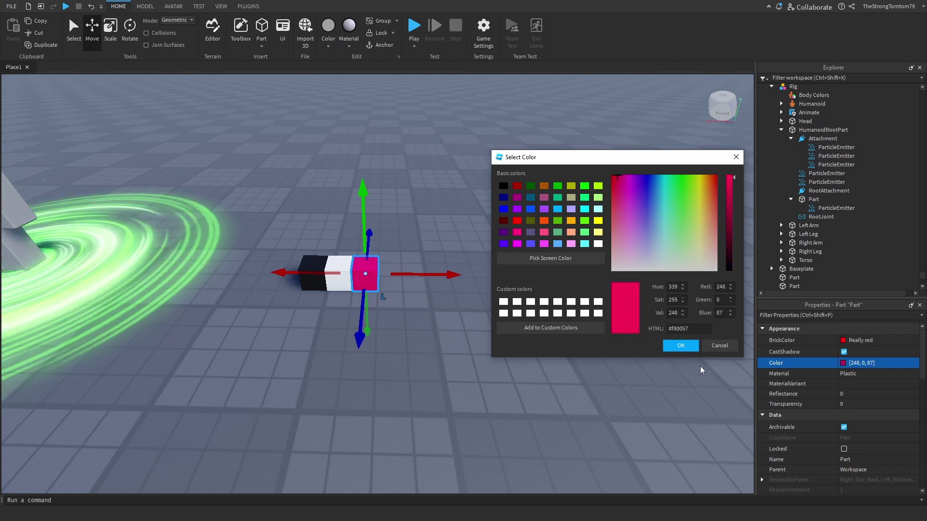
left_click(674, 344)
right_click_drag(569, 318, 565, 318)
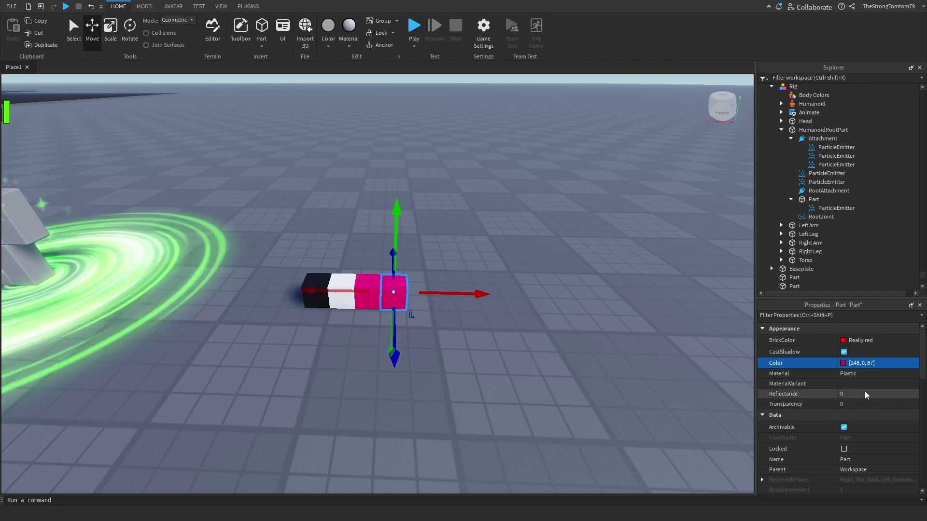
Step: Set the fourth block's Color to the green 0, 248, 116 beside the pinkish-red block
left_click(845, 366)
left_click_drag(474, 158, 621, 235)
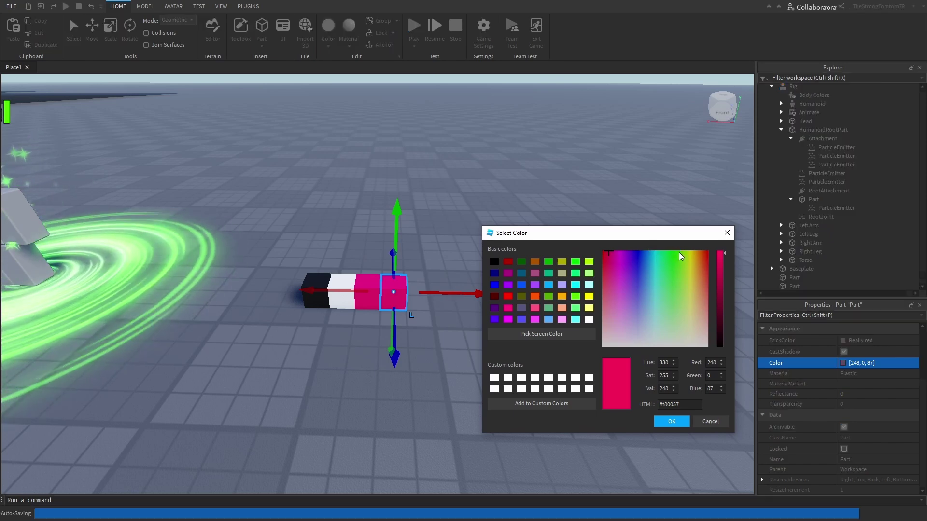
left_click(668, 254)
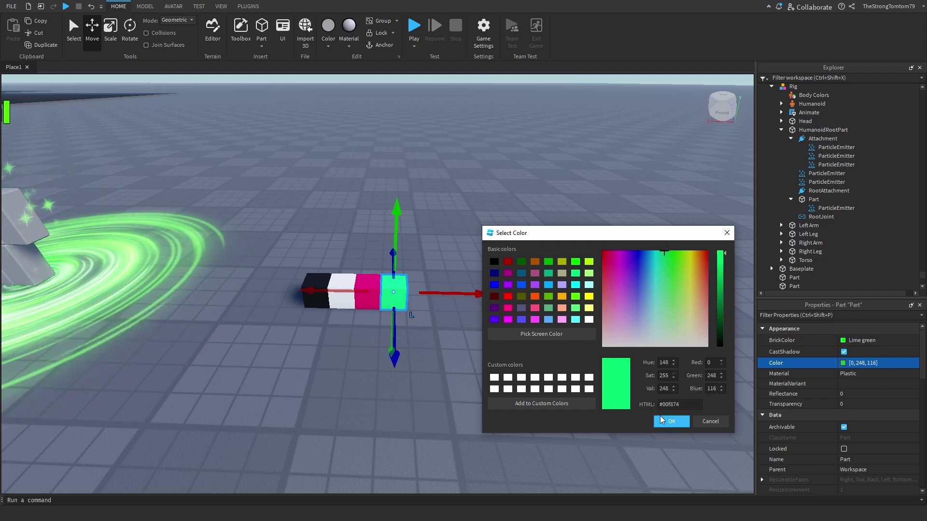
left_click(671, 421)
left_click(603, 351)
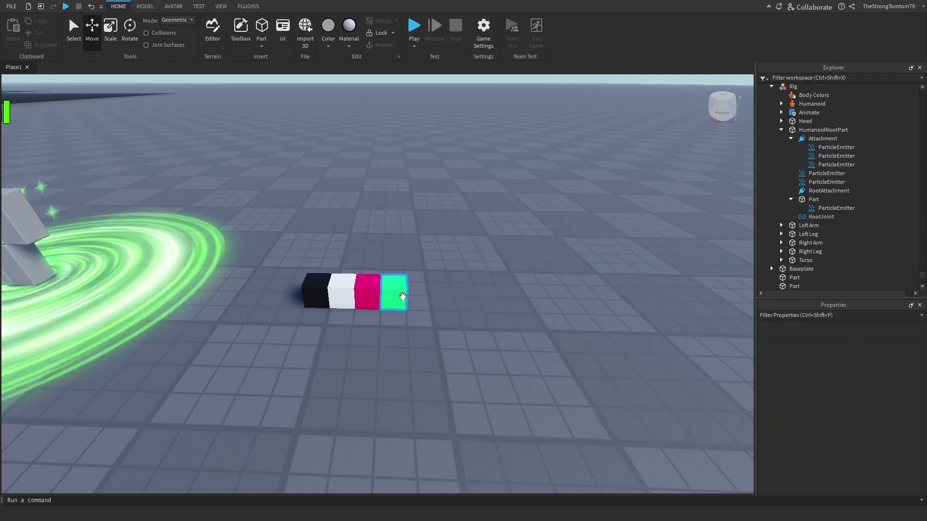
Step: Delete the green block at the end of the row
left_click(402, 297)
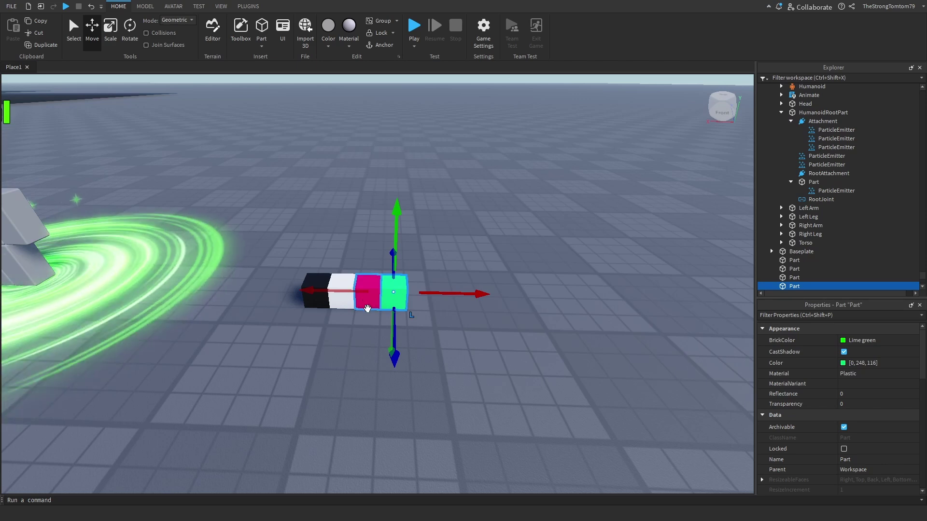
left_click(450, 320)
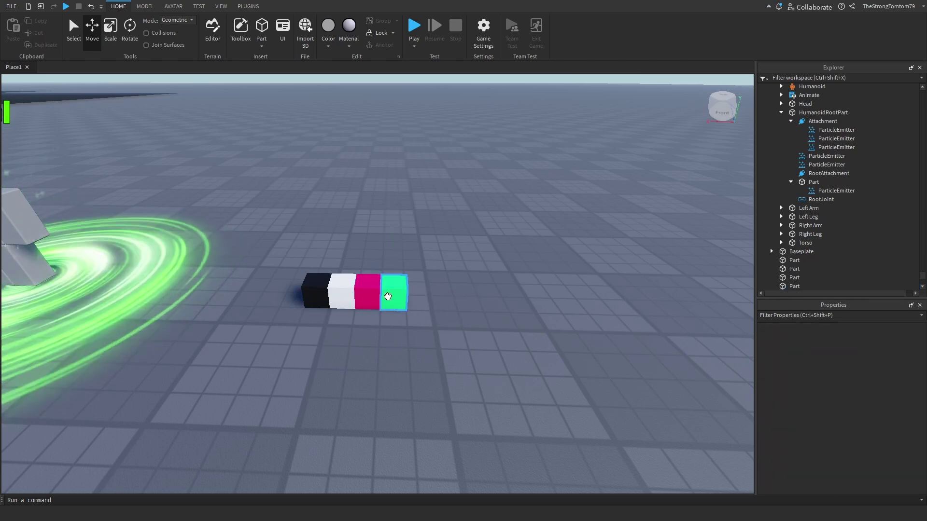
left_click(393, 297)
key("Delete")
Step: Duplicate the pinkish-red block directly beside it along the red axis and darken the copy to Color 100, 0, 37
left_click(377, 300)
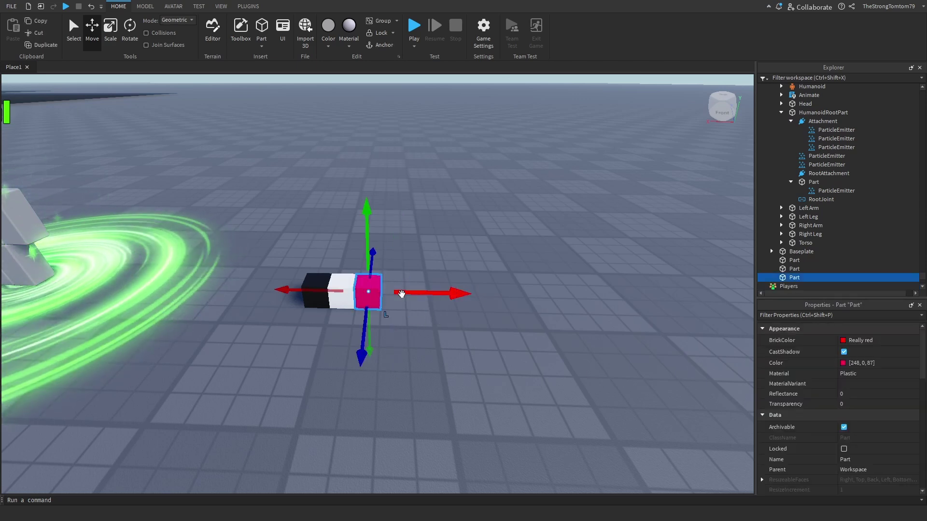
key("ctrl+d")
left_click_drag(419, 294, 451, 296)
left_click(846, 364)
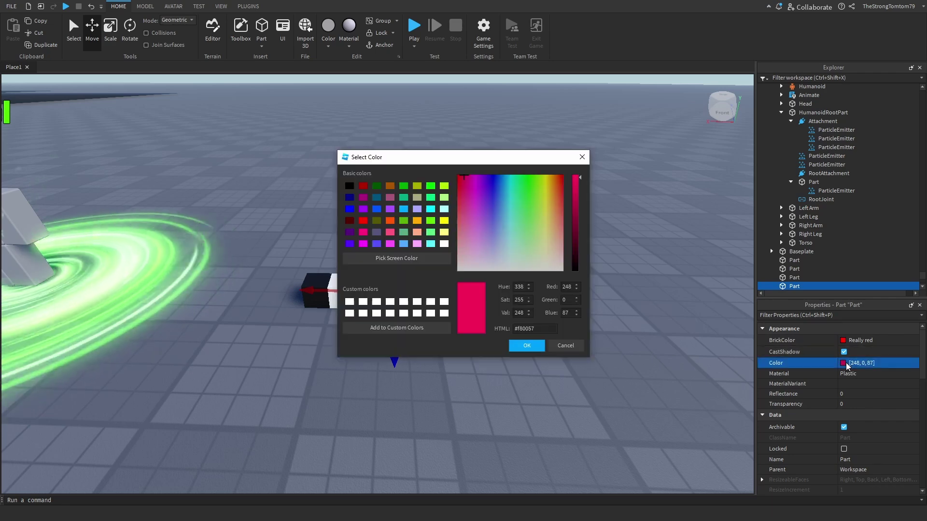
left_click_drag(555, 162, 685, 205)
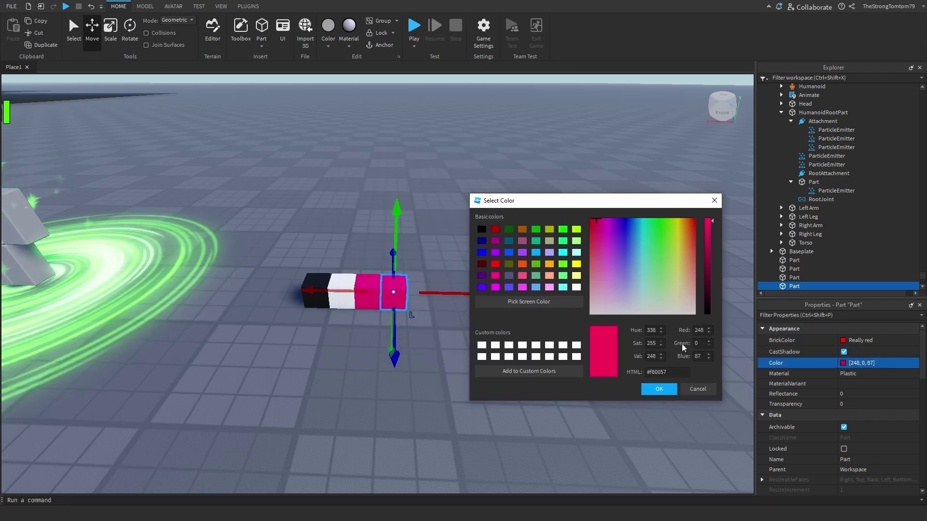
left_click_drag(714, 264, 718, 275)
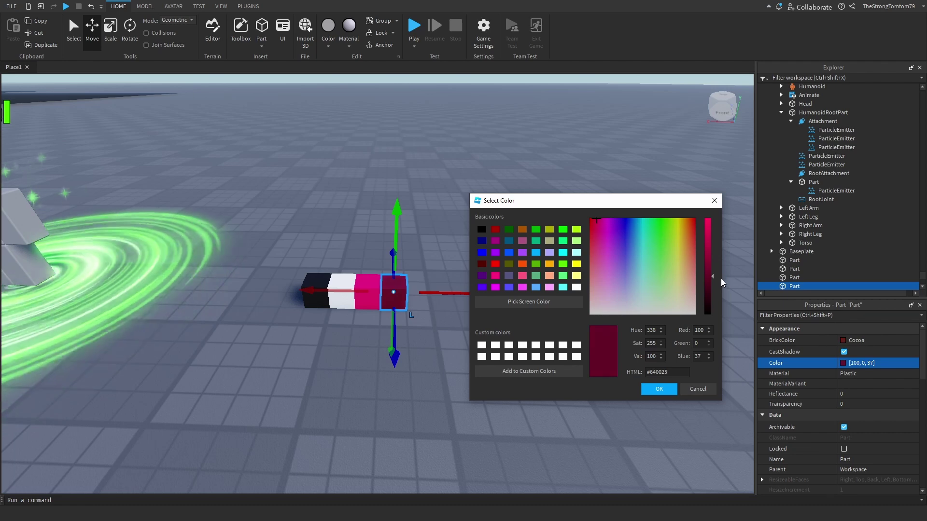
left_click(659, 389)
Step: Duplicate the dark red block directly beside it along the red axis and set the copy's Color to 255, 94, 98
key("ctrl+d")
left_click_drag(458, 293, 484, 294)
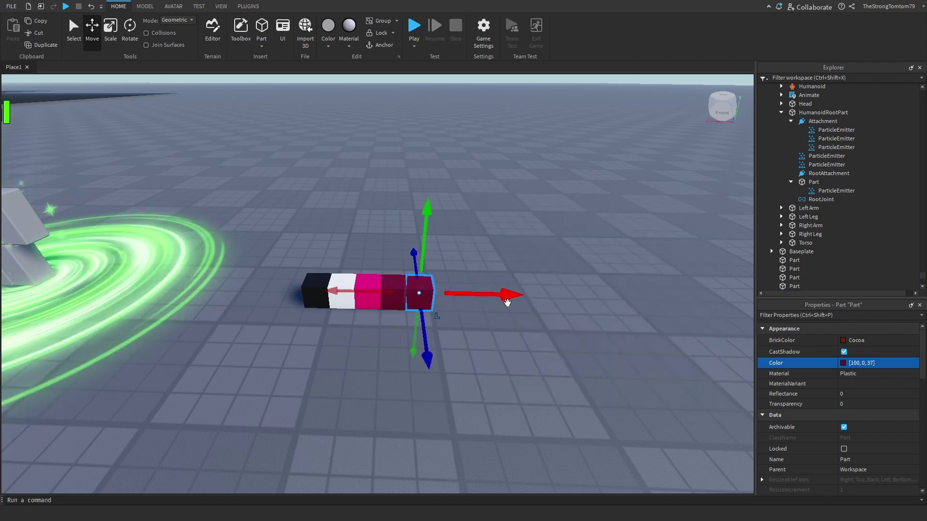
left_click(844, 366)
left_click_drag(584, 228, 588, 155)
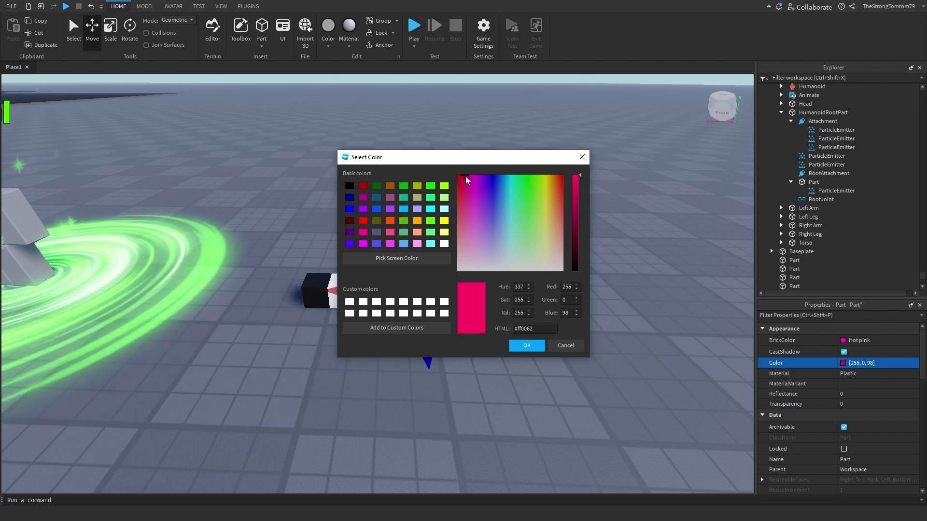
left_click_drag(465, 176, 459, 210)
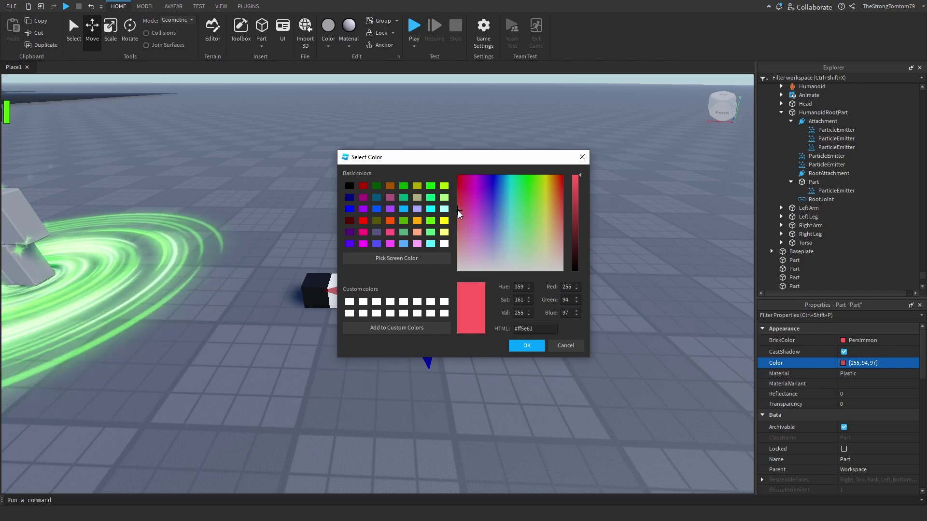
left_click(568, 314)
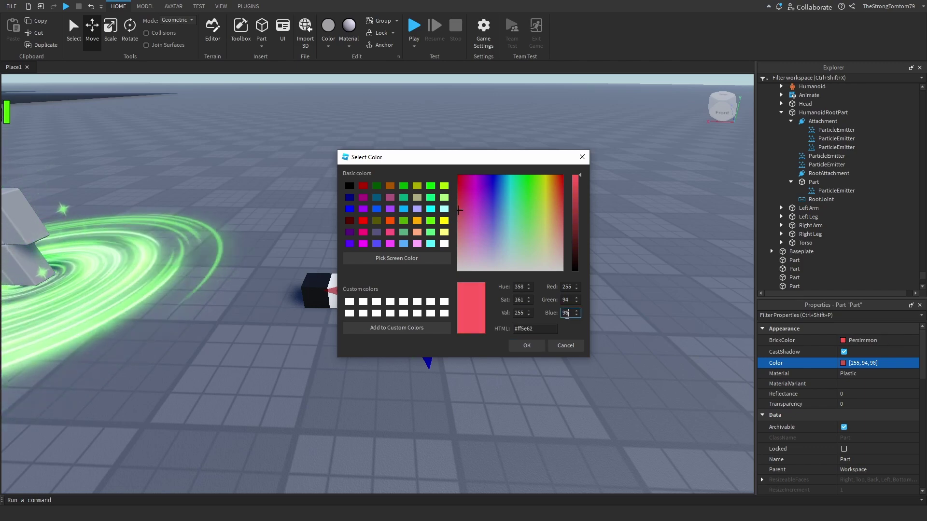
left_click(533, 348)
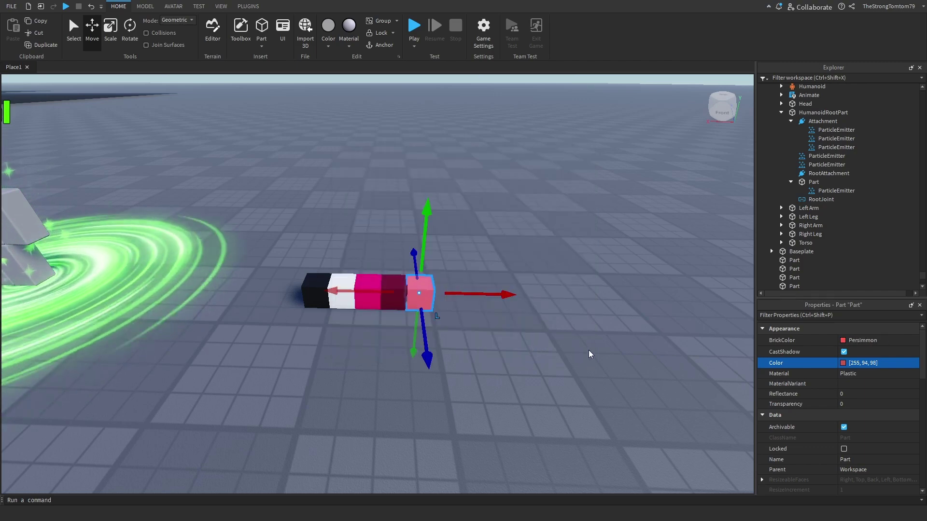
left_click(569, 350)
Step: Change the fifth block's BrickColor to a light pink
scroll(570, 350, "up", 4)
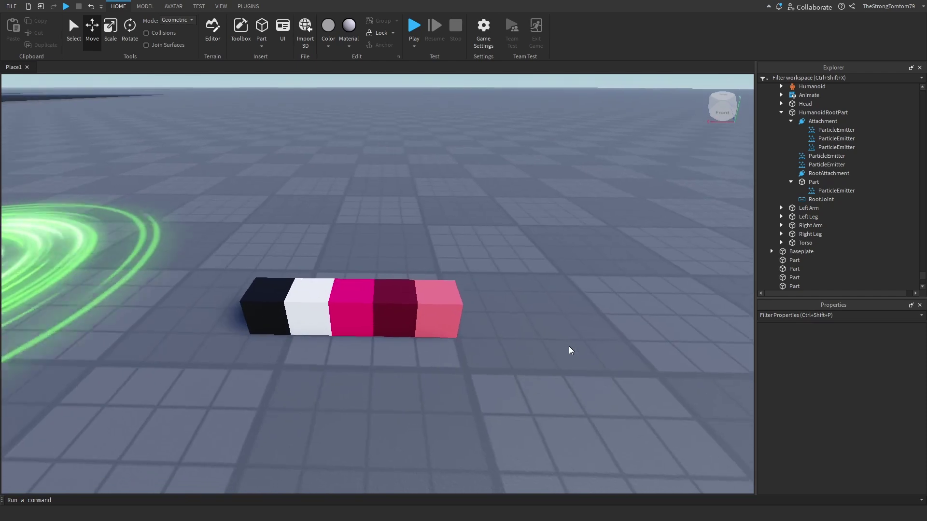
left_click(861, 342)
left_click(859, 415)
left_click(631, 345)
scroll(631, 344, "down", 4)
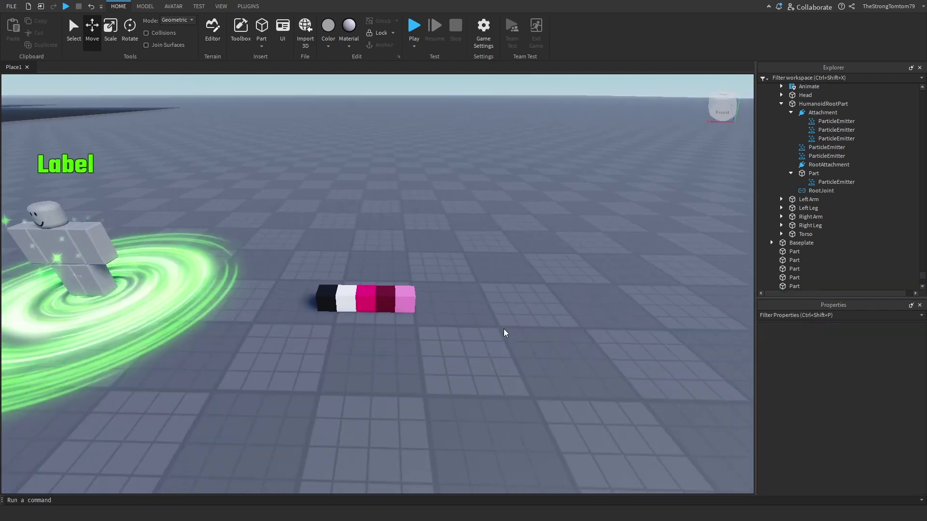
Step: Duplicate the light pink block, move the copy along the red axis to leave a gap, and set its BrickColor to Really blue
key("w")
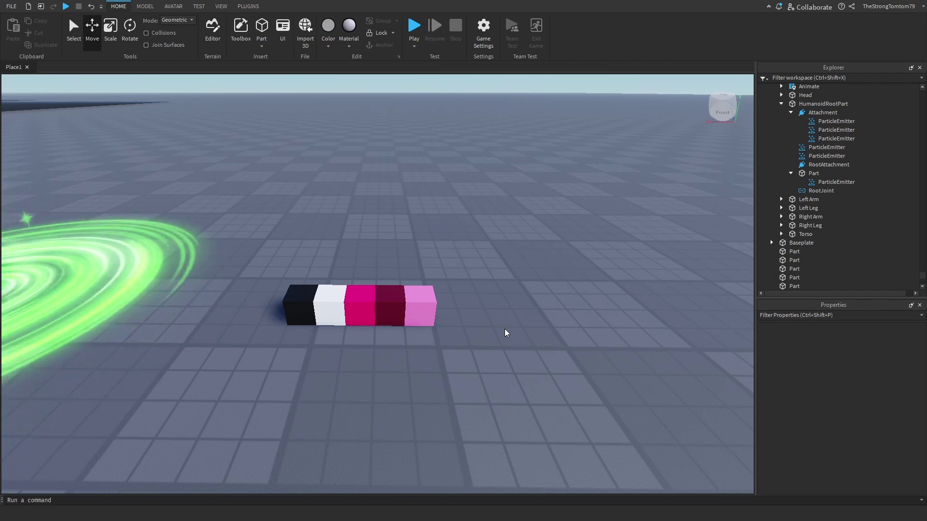
left_click(421, 308)
right_click_drag(519, 284, 526, 285)
key("ctrl+d")
left_click_drag(365, 298, 445, 308)
left_click(846, 340)
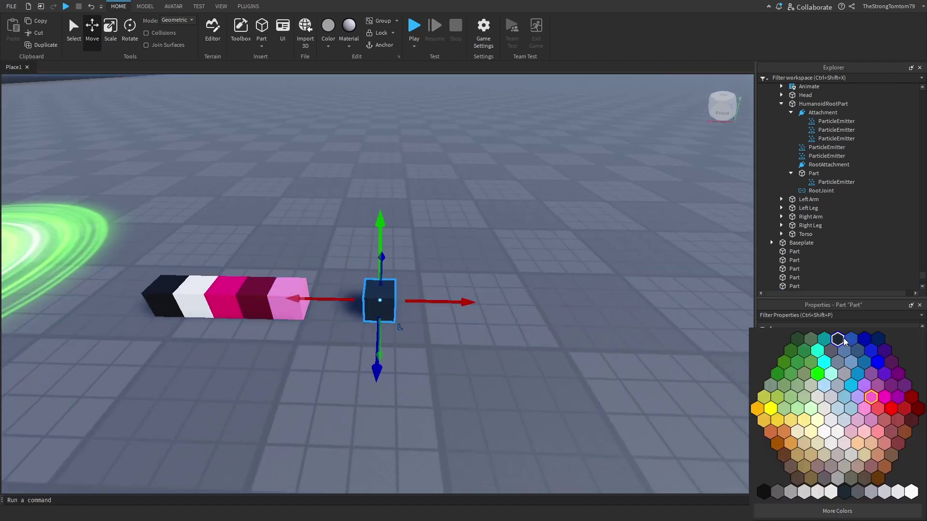
left_click(879, 362)
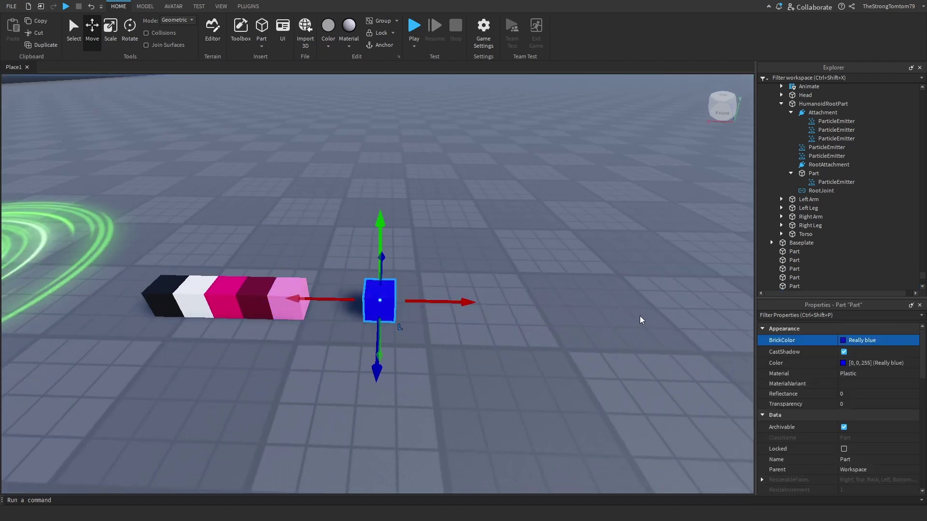
Step: Duplicate the blue block directly beside it along the red axis and set the copy's BrickColor to Teal
key("ctrl+d")
left_click_drag(449, 299, 480, 301)
left_click(852, 340)
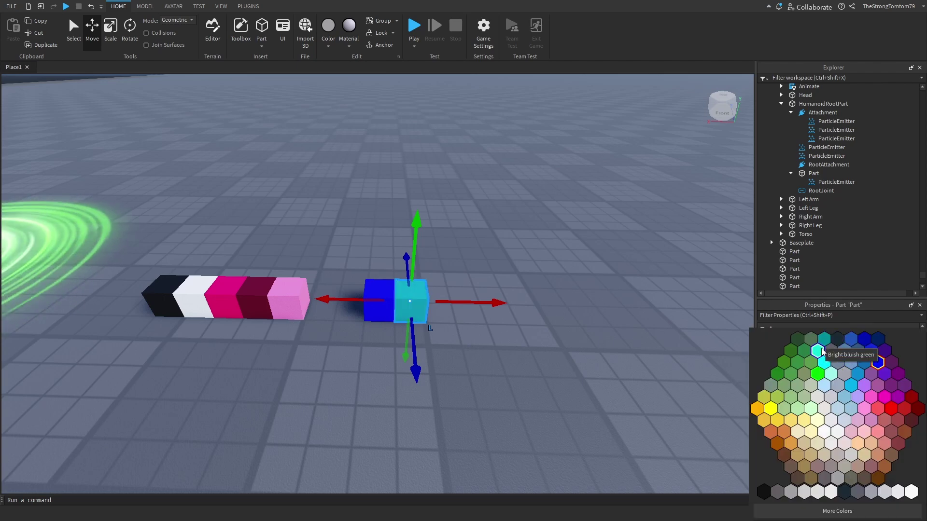
left_click(822, 350)
Step: Duplicate the teal block directly beside it along the red axis and set the copy's BrickColor to Cyan
key("ctrl+d")
left_click_drag(488, 304, 519, 304)
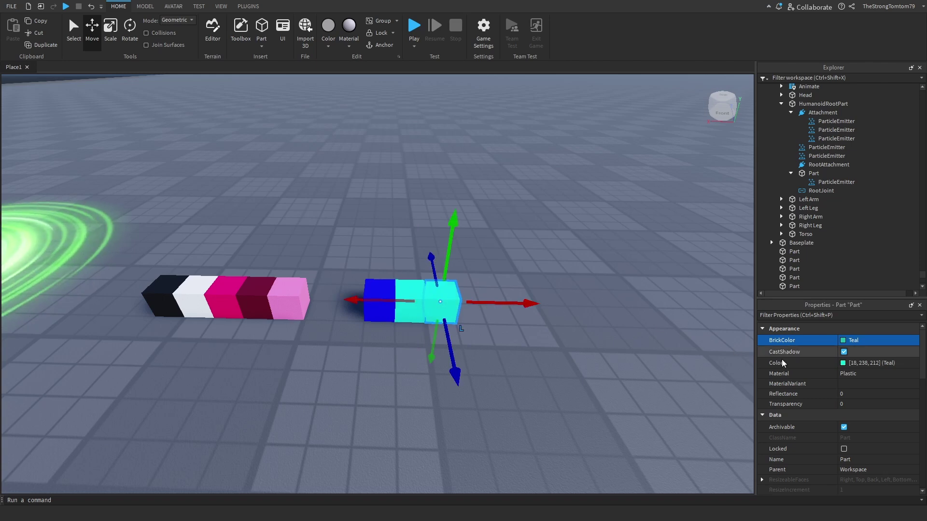
left_click(852, 341)
left_click(845, 354)
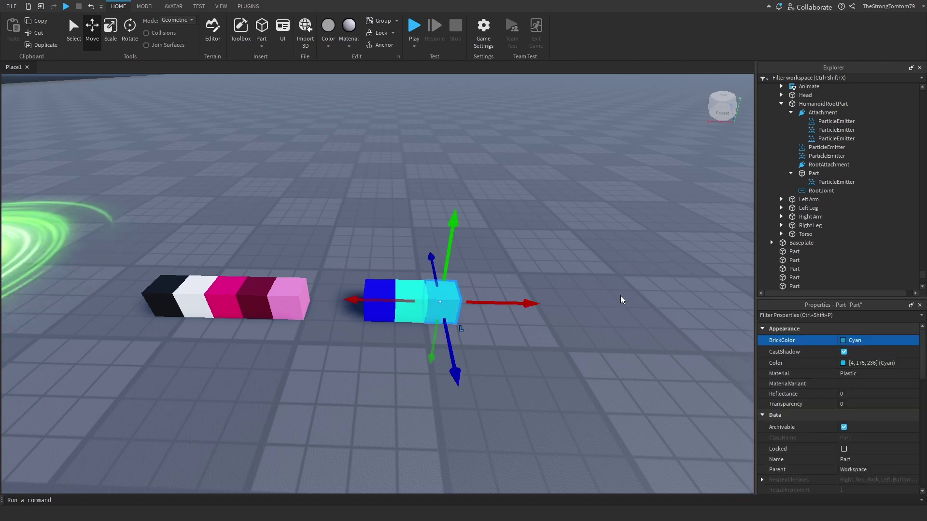
Step: Duplicate the cyan block directly beside it along the red axis and give the copy a medium blue BrickColor
key("ctrl+d")
left_click_drag(523, 303, 555, 303)
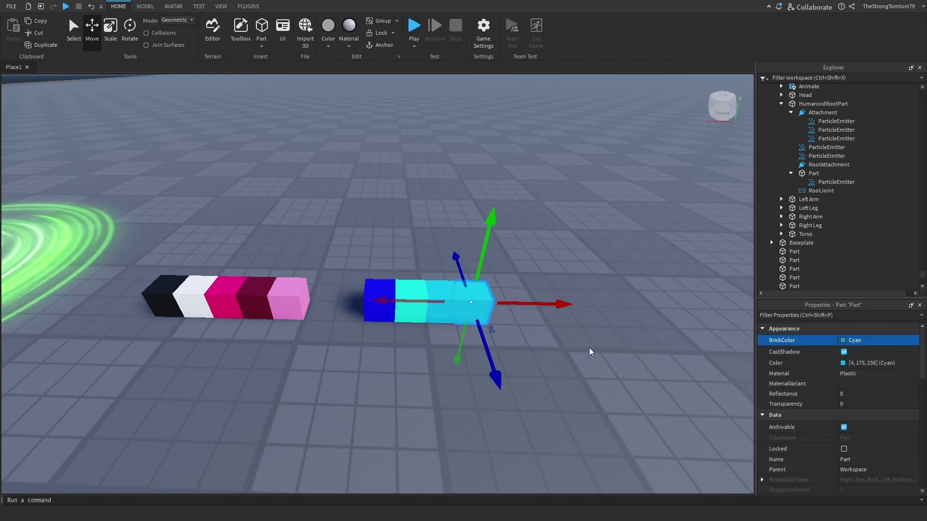
left_click(852, 340)
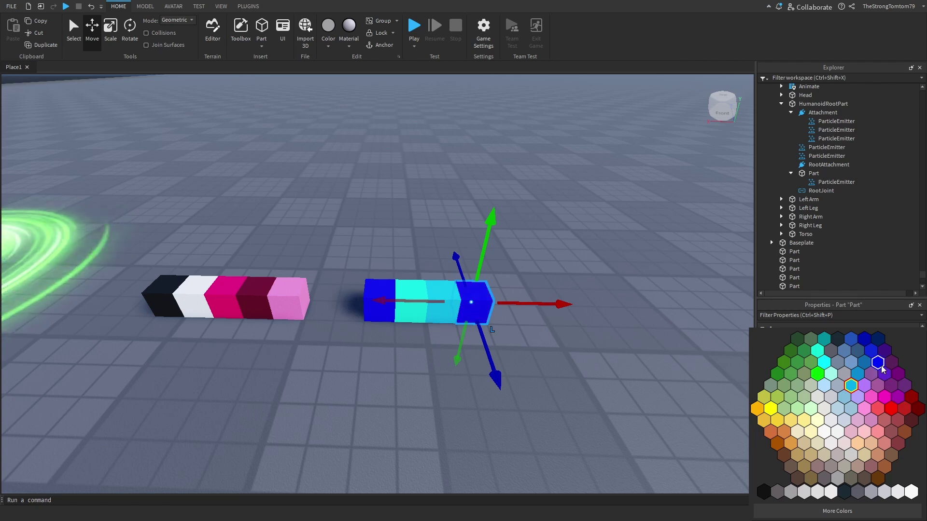
left_click(852, 340)
left_click(515, 312)
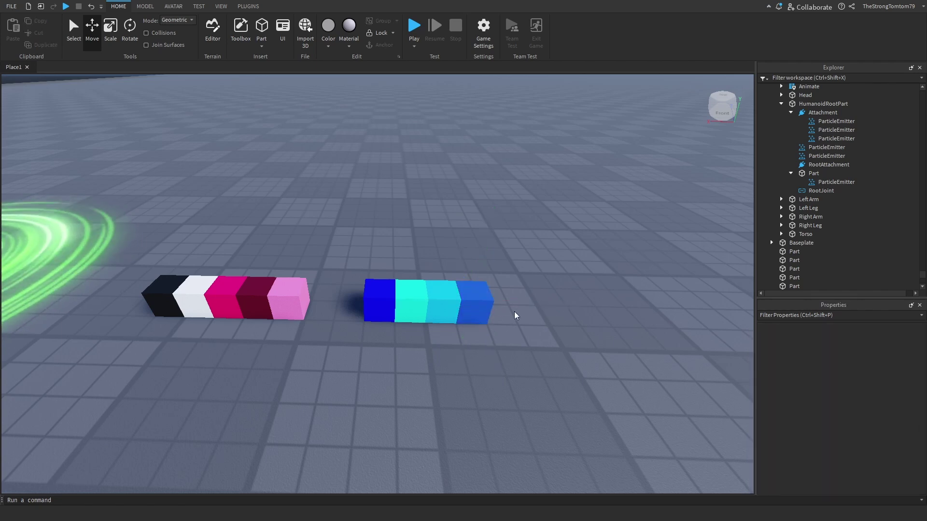
Step: Examine the row of blue shades up close and compare it with the pink row from farther away
key("d")
key("a")
key("w")
right_click_drag(556, 327, 561, 337)
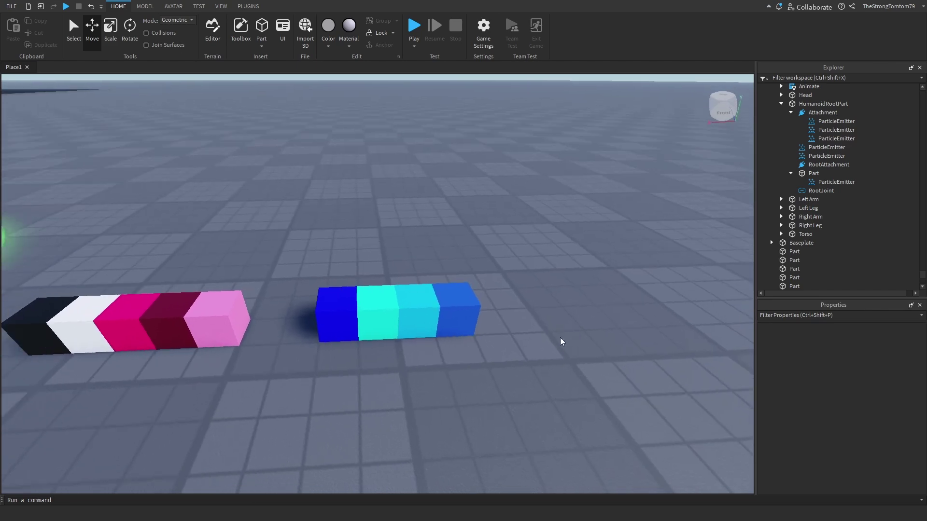
left_click_drag(382, 336, 475, 308)
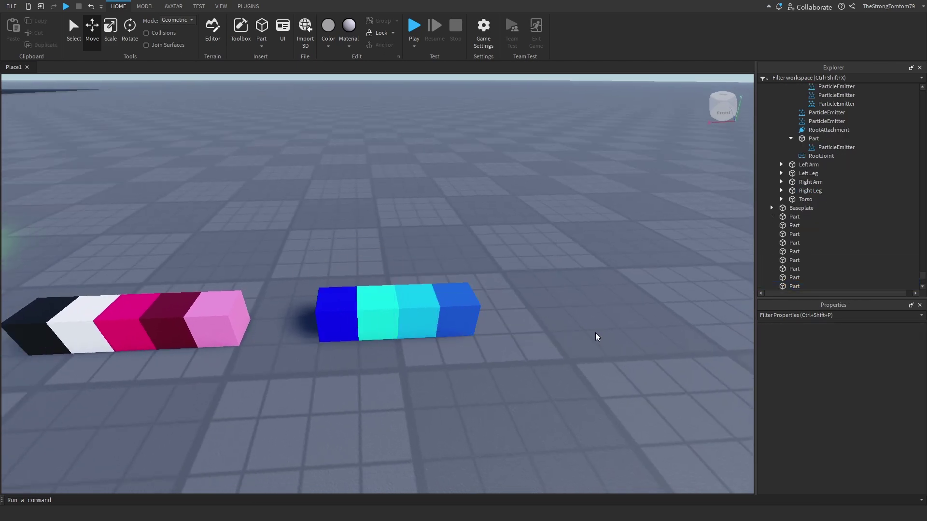
right_click_drag(596, 333, 596, 333)
key("s")
key("a")
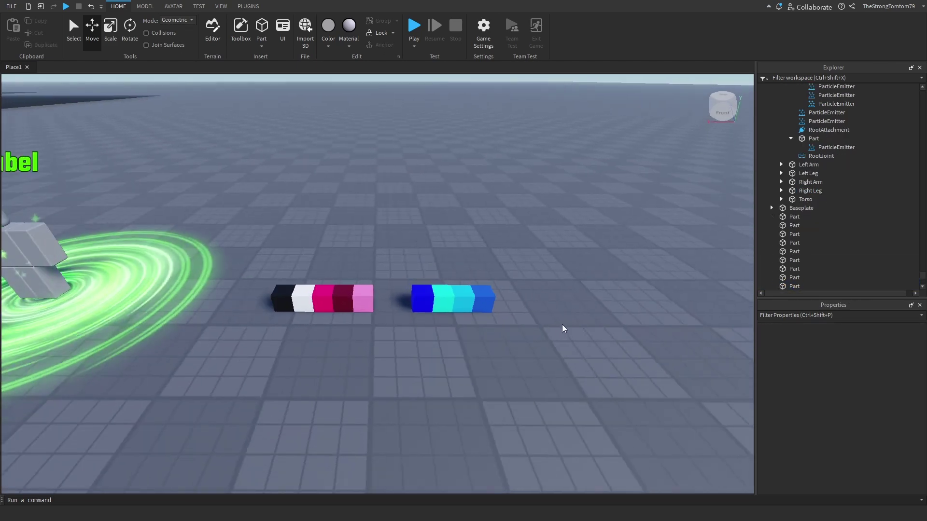
Step: Delete all four blocks of the blue-toned row, keeping the black, white and pink row
left_click_drag(555, 347, 396, 276)
right_click(552, 361)
key("Delete")
key("a")
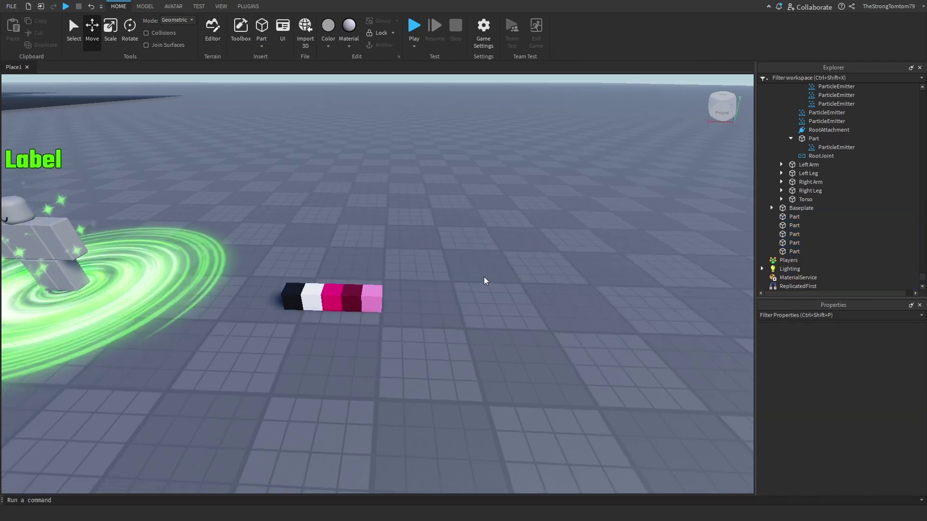
right_click_drag(501, 281, 501, 271)
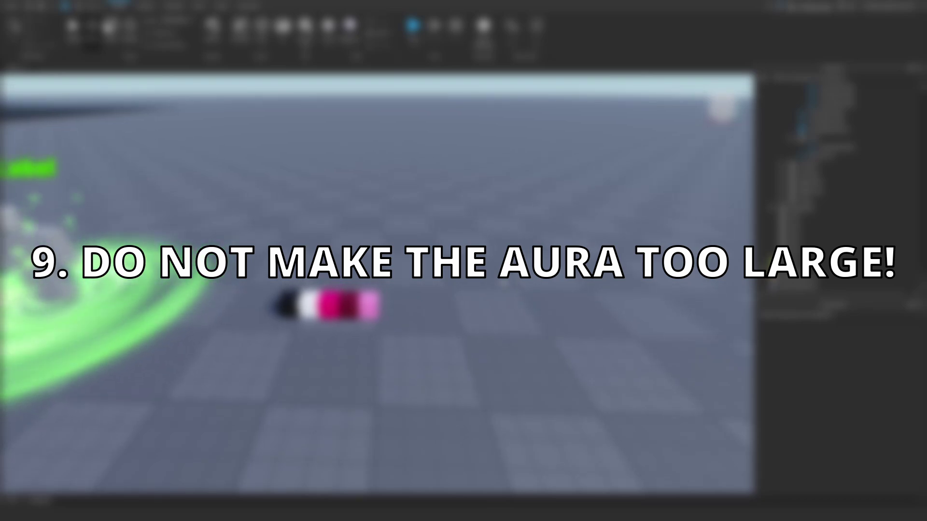
Step: Examine the green aura around the rig up close, from farther away and from a lower angle
scroll(502, 282, "up", 3)
scroll(503, 282, "down", 4)
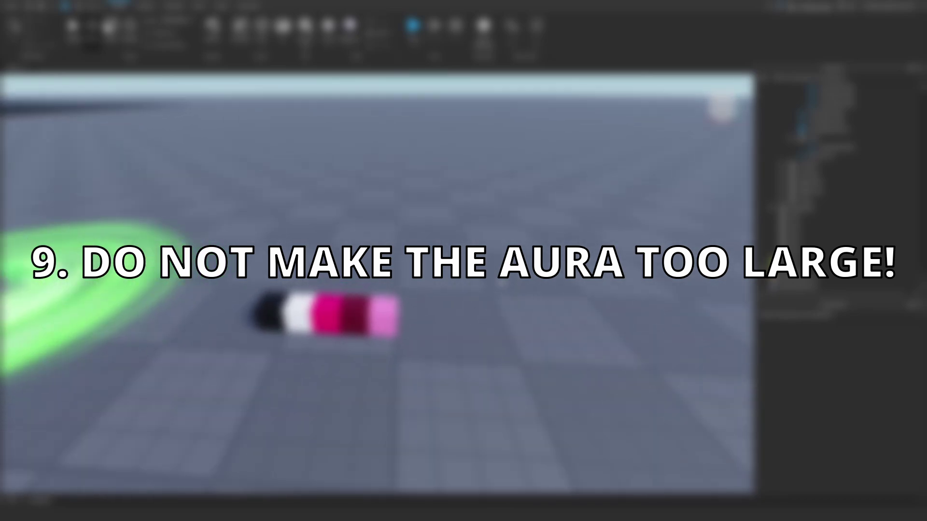
key("a")
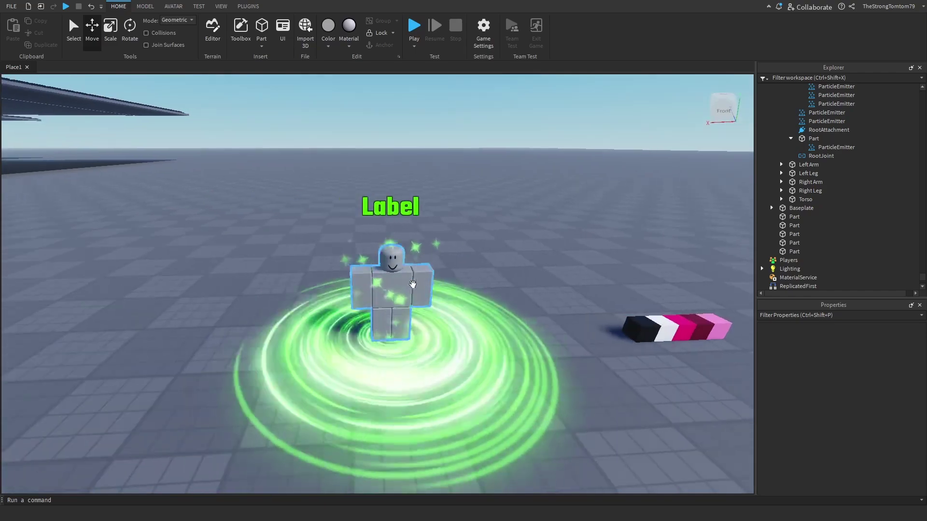
left_click(409, 290)
scroll(513, 321, "down", 5)
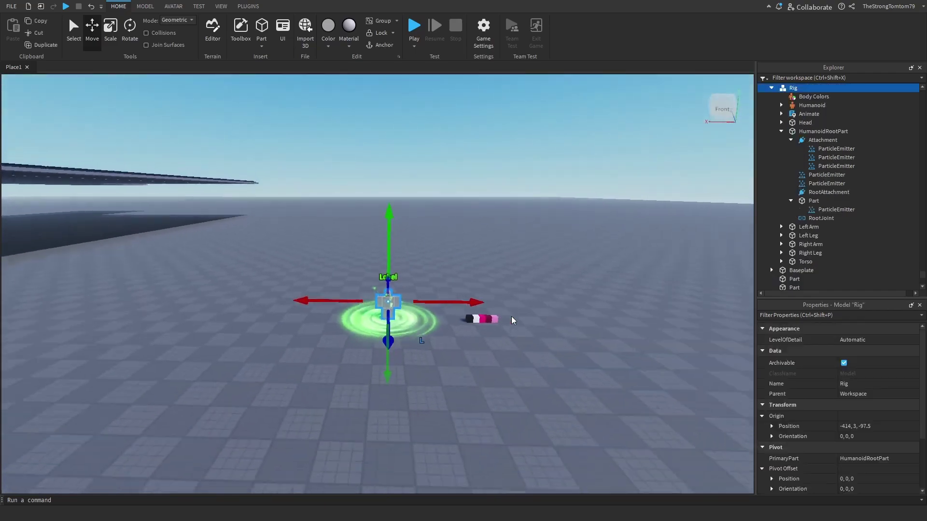
scroll(512, 321, "up", 1)
right_click_drag(513, 320, 513, 321)
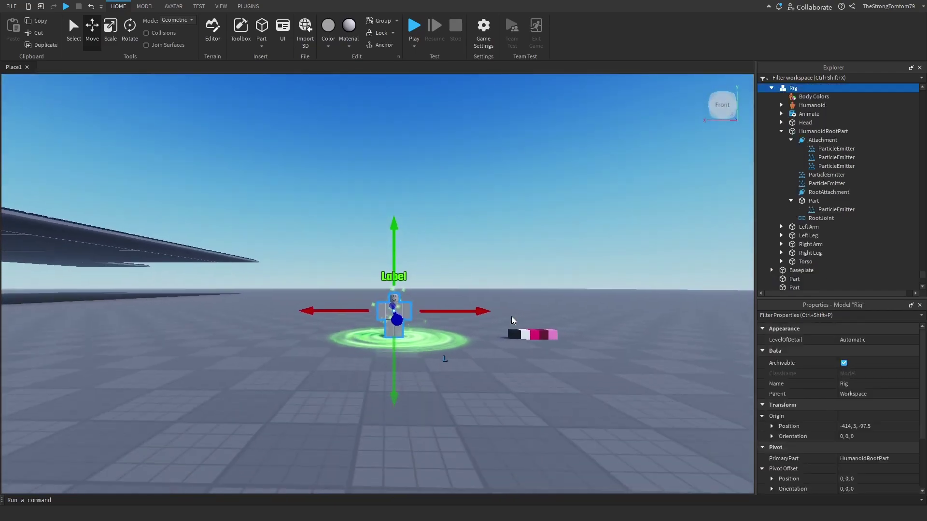
key("w")
Step: Try to set the starting value of the dark green (13, 85, 0) ring emitter's Size curve to 20
left_click(836, 157)
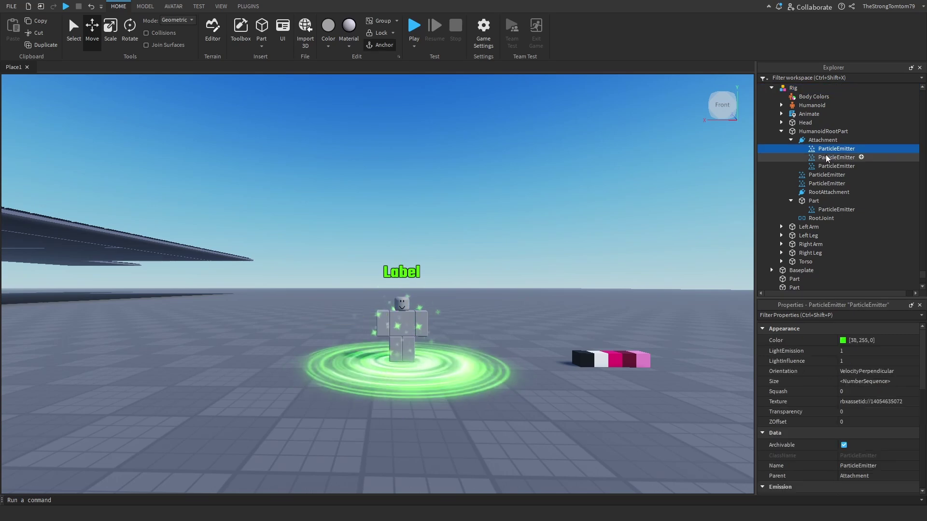
left_click(824, 167)
scroll(502, 338, "up", 1)
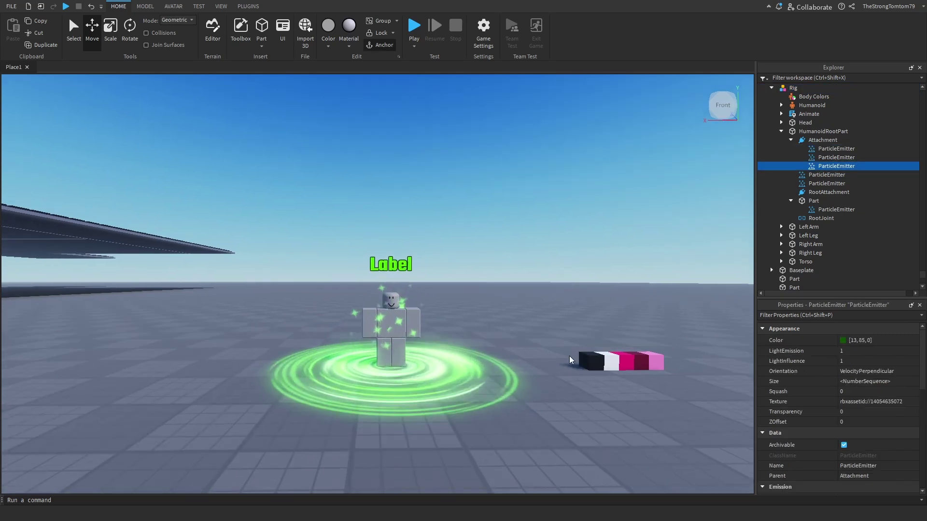
scroll(502, 338, "down", 1)
right_click_drag(502, 338, 502, 386)
left_click(906, 381)
left_click(911, 381)
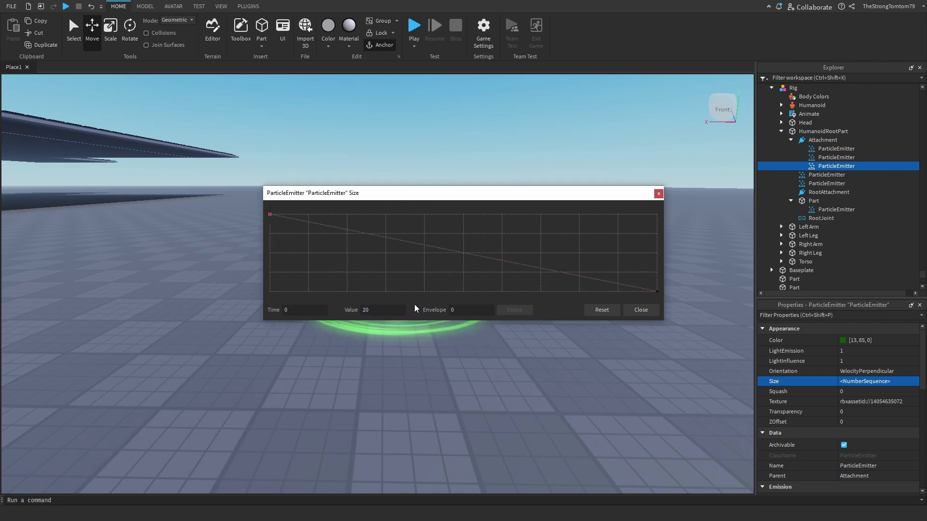
left_click(641, 310)
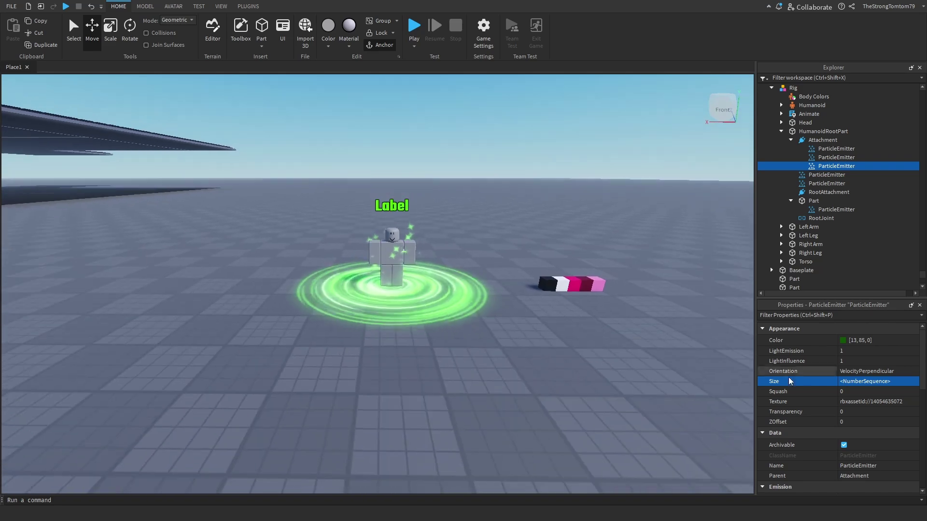
Step: Raise the end point of the dark green ring emitter's Size curve to 10 for a constant size
right_click_drag(737, 347, 737, 365)
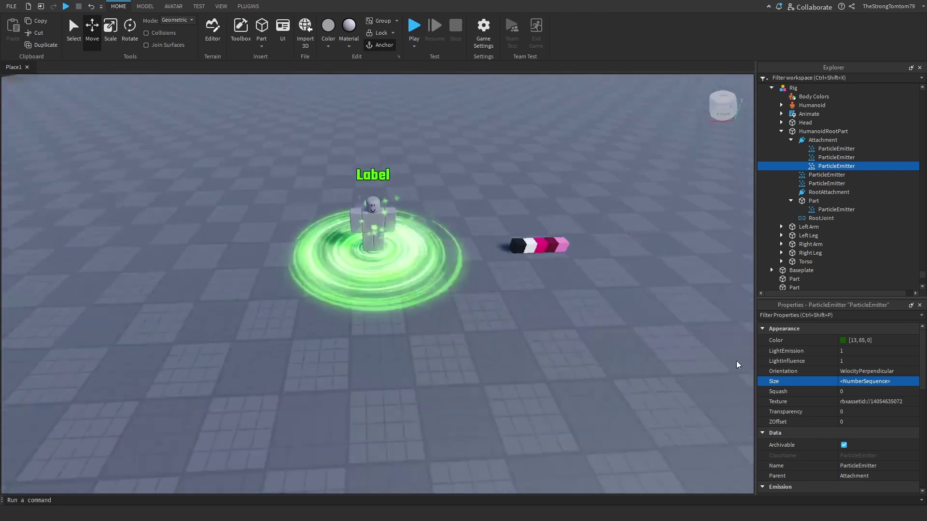
left_click(914, 382)
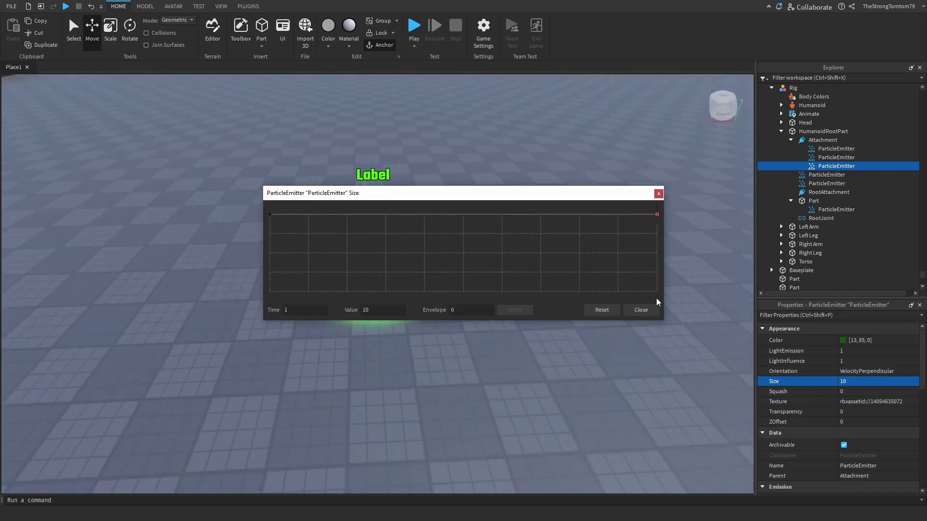
left_click(649, 309)
Step: Lower the end point of the dark green ring emitter's Size curve in stages until it reaches 0
left_click(912, 385)
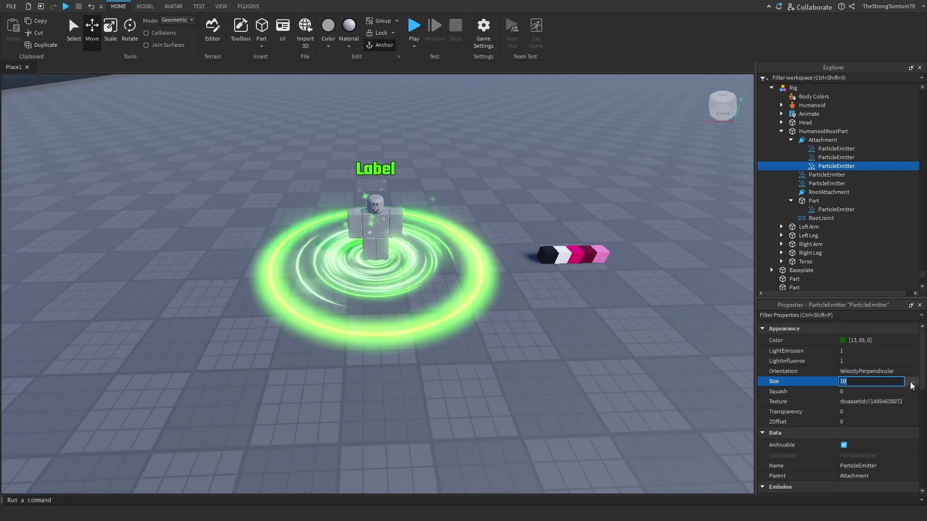
left_click(912, 382)
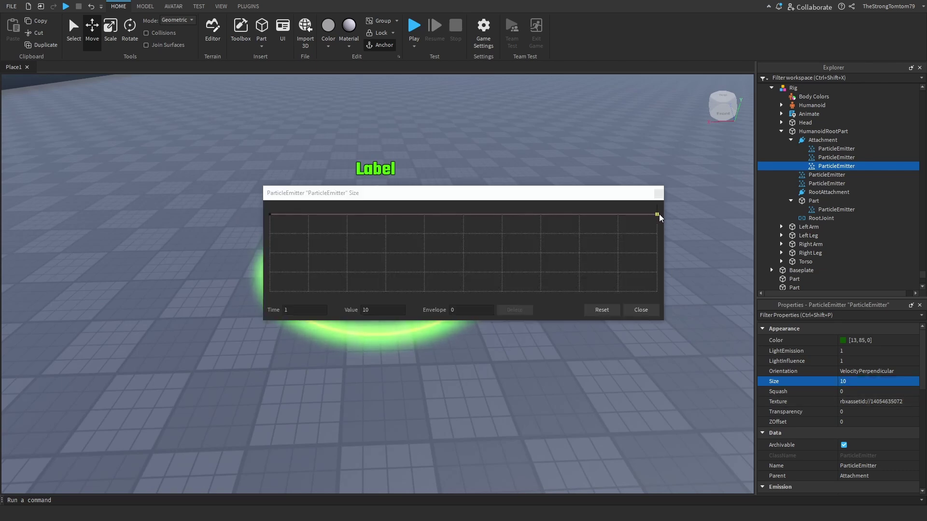
left_click(641, 310)
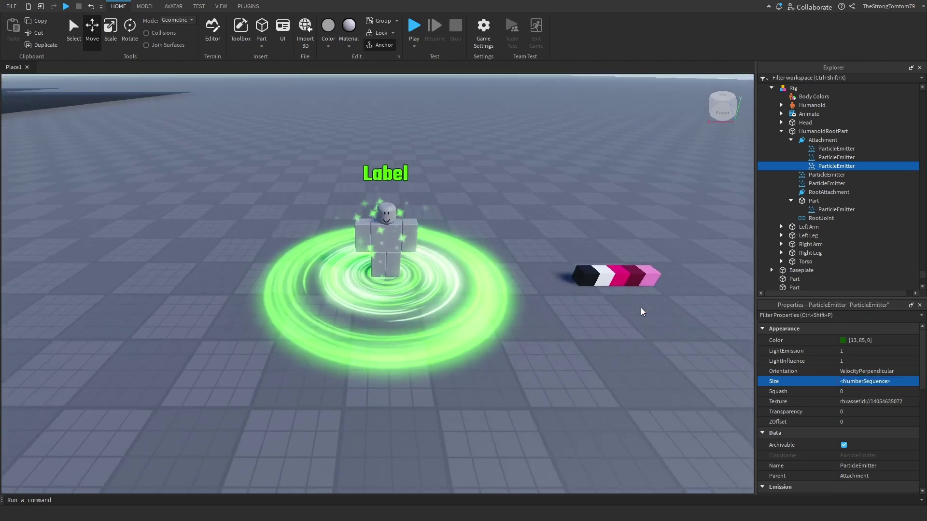
left_click(911, 384)
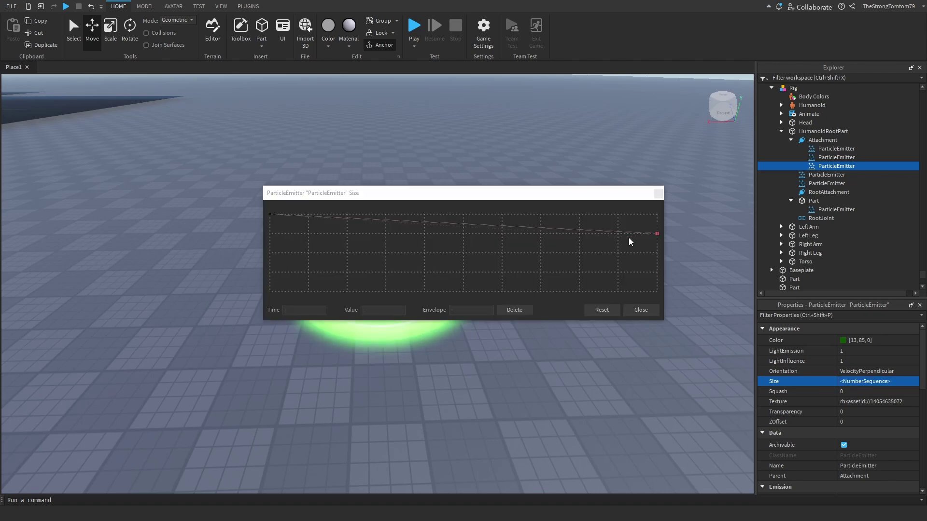
left_click(655, 310)
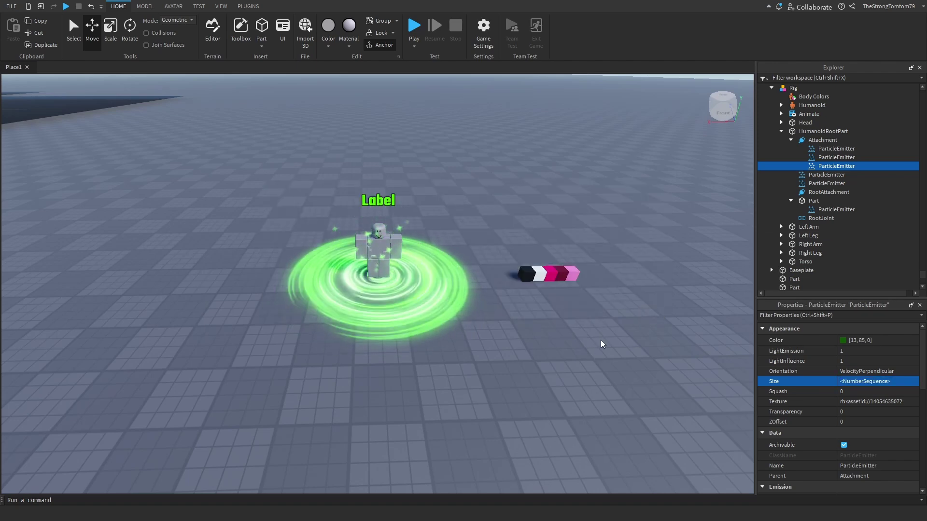
Step: Lower the start point of the dark green ring emitter's Size curve by about a fifth of the graph height
left_click(911, 383)
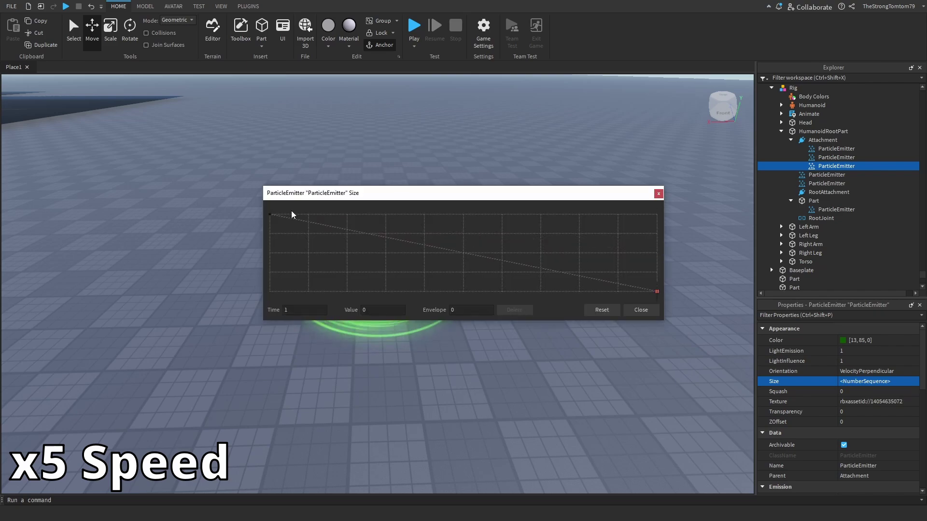
left_click_drag(276, 213, 276, 229)
left_click(641, 310)
right_click_drag(603, 298, 665, 272)
Step: Lower the start point of the light green (110, 255, 88) ring emitter's Size curve to just above a quarter of the graph height
left_click(830, 158)
left_click(830, 149)
left_click(830, 157)
left_click(911, 381)
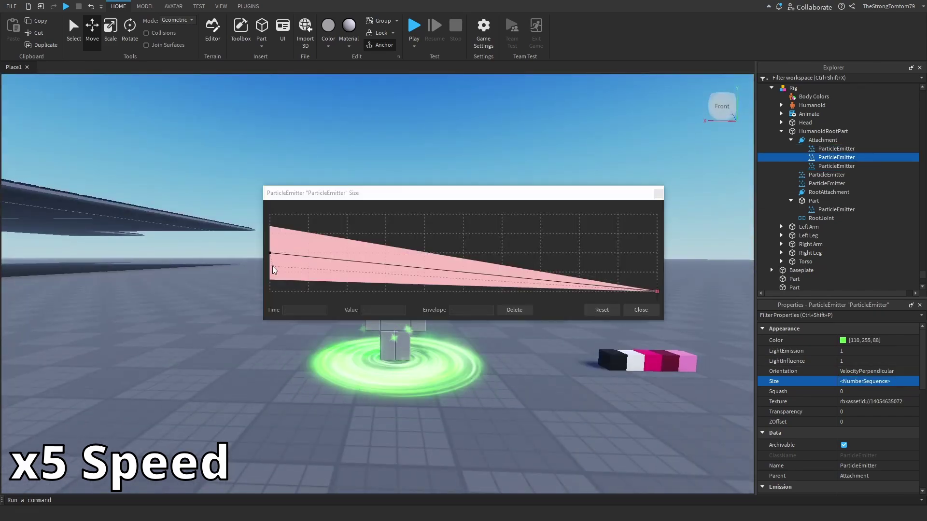
left_click_drag(272, 255, 271, 271)
left_click(645, 313)
key("e")
right_click_drag(645, 313, 689, 300)
Step: Lower the start point of the bright green (38, 255, 0) ring emitter's Size curve to just above a quarter of the graph height
left_click(830, 149)
left_click(912, 381)
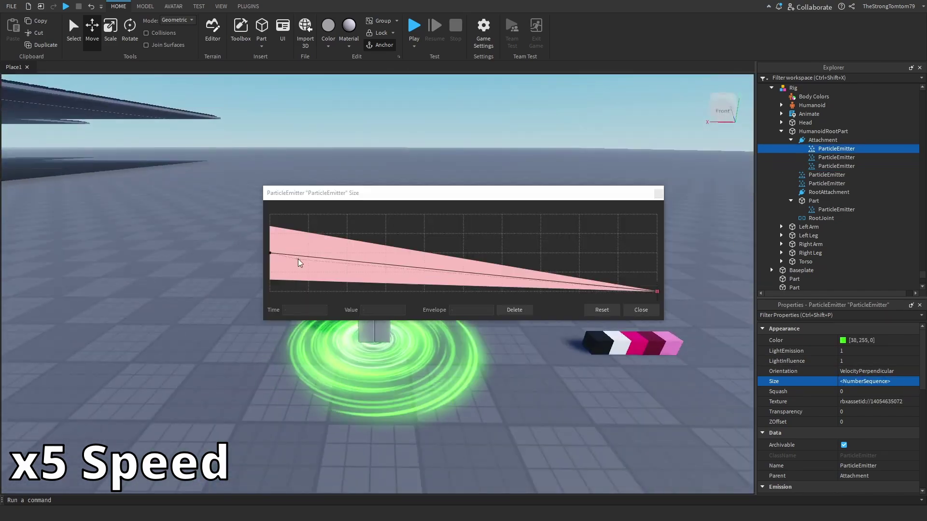
left_click_drag(271, 254, 272, 269)
left_click(641, 310)
Step: Clear the selection and examine the reduced aura around the rig from several distances
left_click(565, 281)
scroll(564, 280, "up", 2)
right_click_drag(564, 281, 568, 290)
key("s")
key("w")
key("s")
key("w")
key("s")
key("w")
scroll(568, 293, "down", 5)
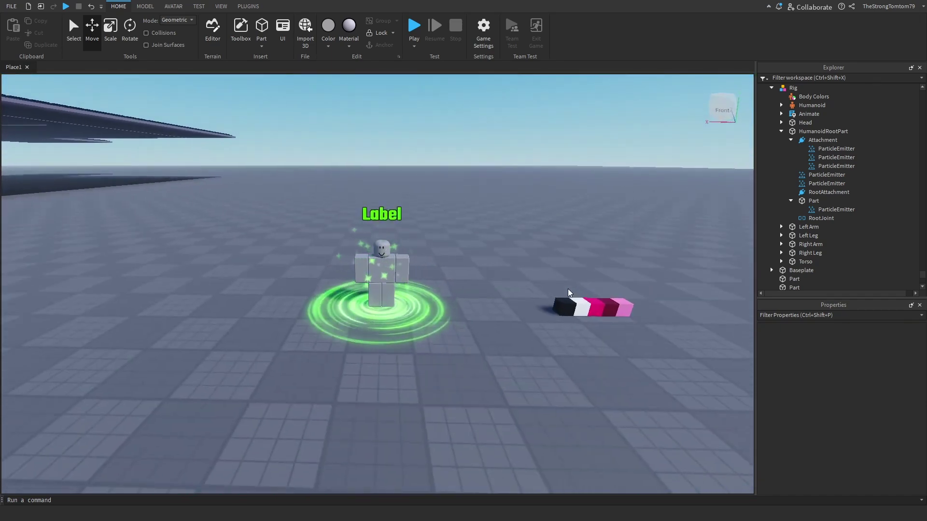
scroll(568, 291, "up", 3)
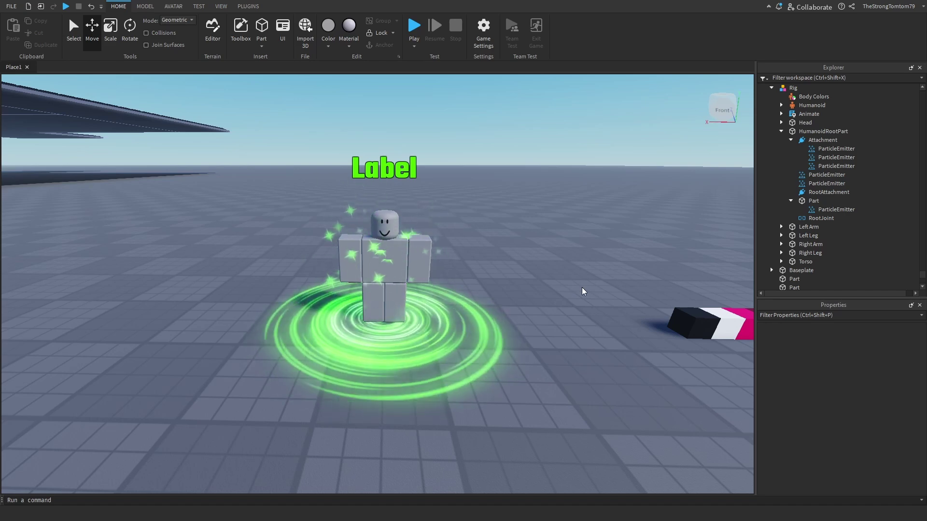
scroll(576, 293, "down", 2)
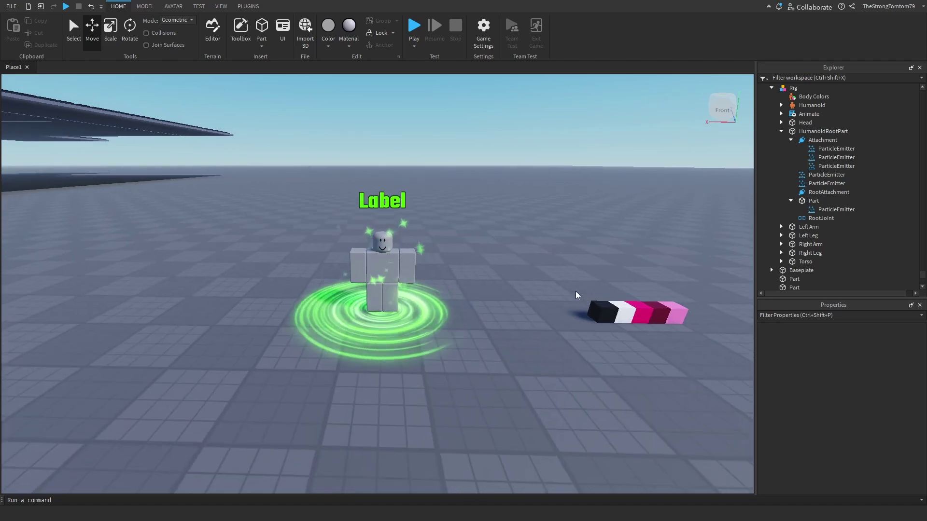
scroll(576, 294, "up", 3)
scroll(565, 362, "down", 2)
scroll(482, 328, "up", 1)
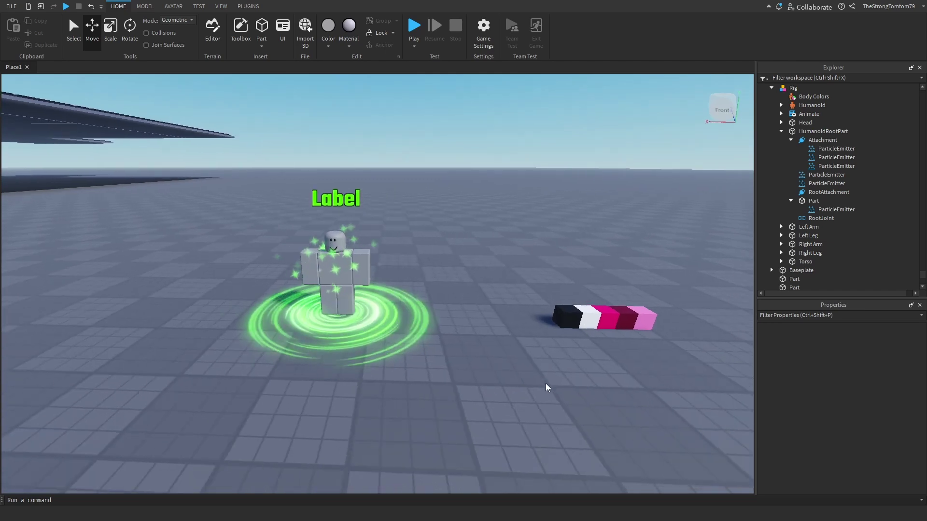
left_click(409, 269)
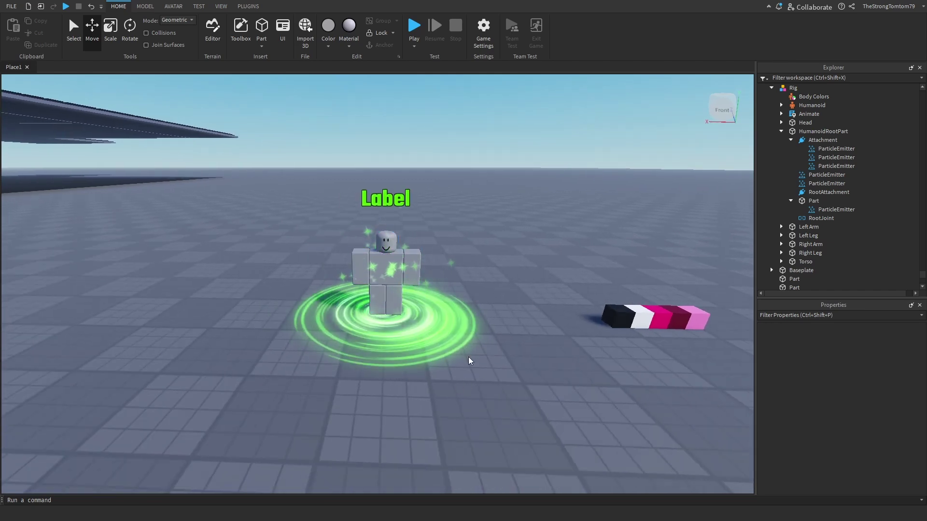